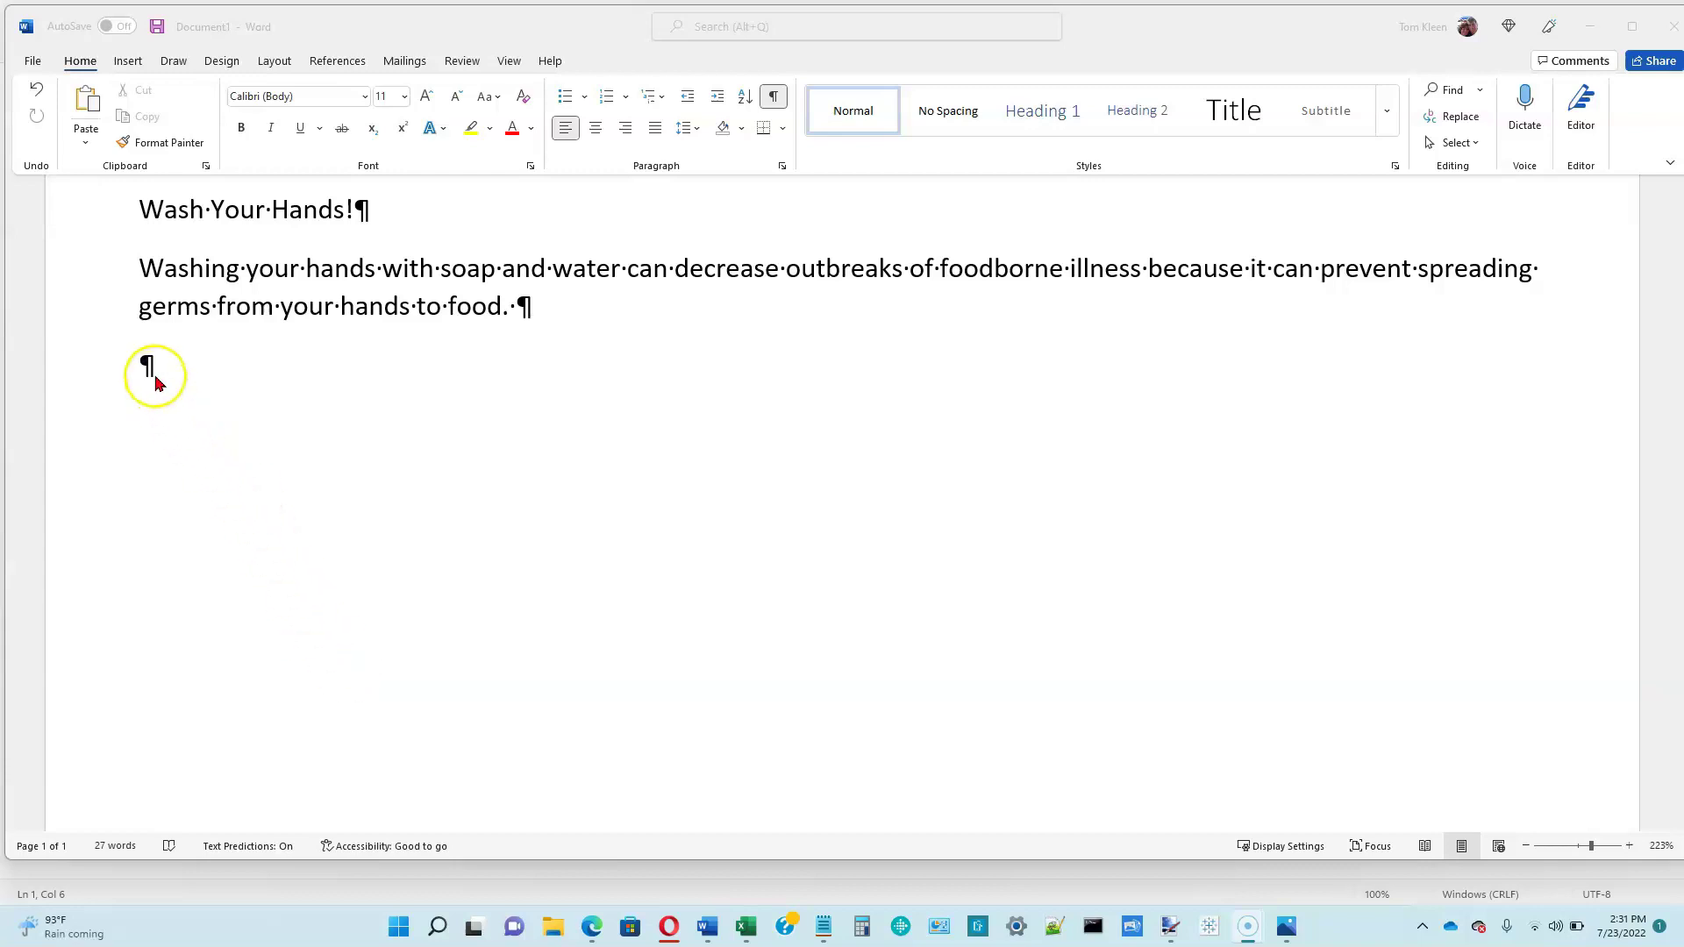
- Paste the How? line and five handwashing steps, then inspect the flagged words fore, off, or and clen
click(151, 369)
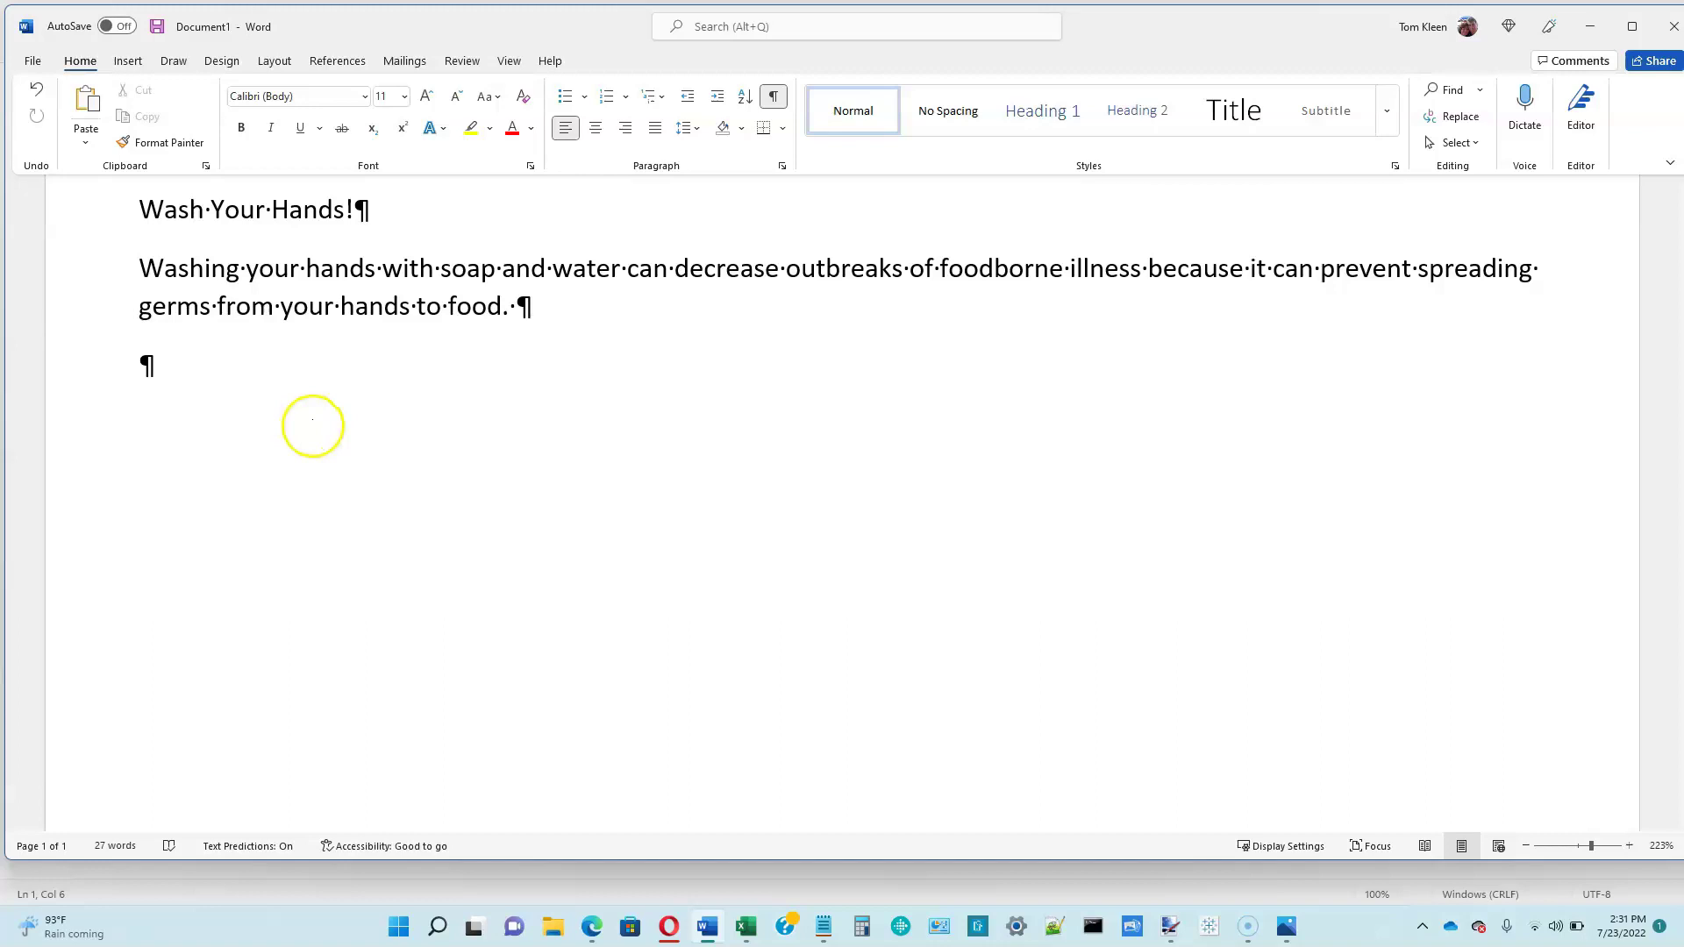
text(How? Wet hands with clen, running water, and apply soap. Lather hands (palms, backs, below nails, between fingers, around thumbs) by rubbing them together with the soap Scrub hands fore at least 20 seconds. Rinse soap off of hands under clean, running water. Dry hands well using a towel or or an air dryer.)
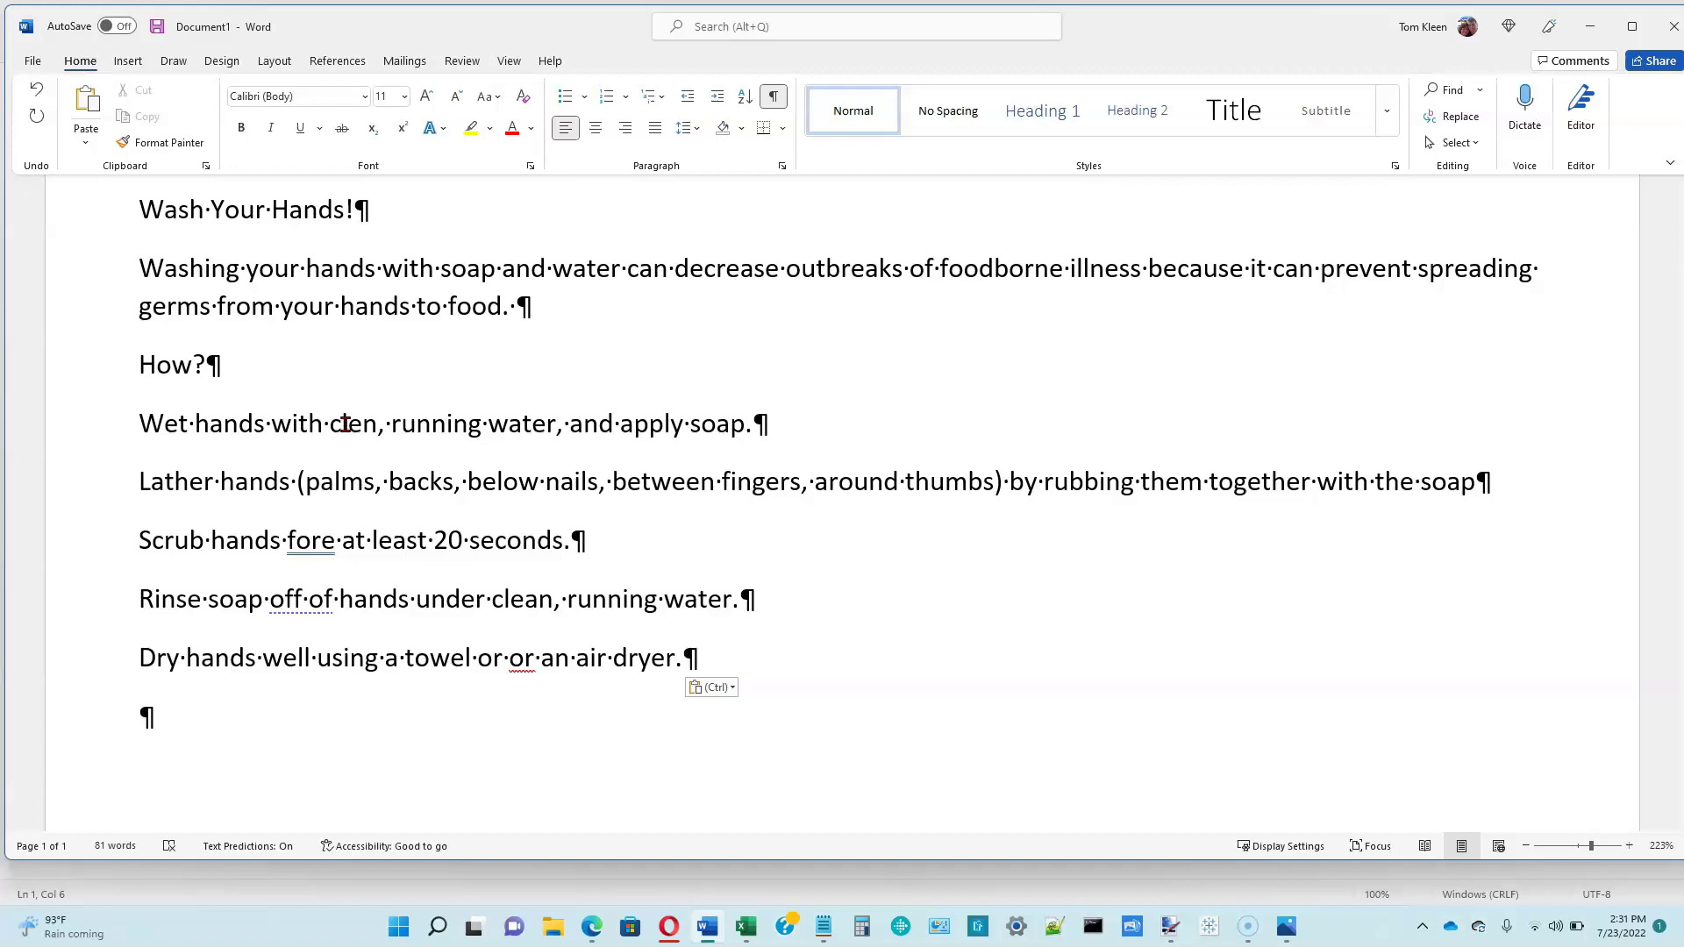
double_click(311, 539)
drag(312, 539, 293, 603)
double_click(276, 599)
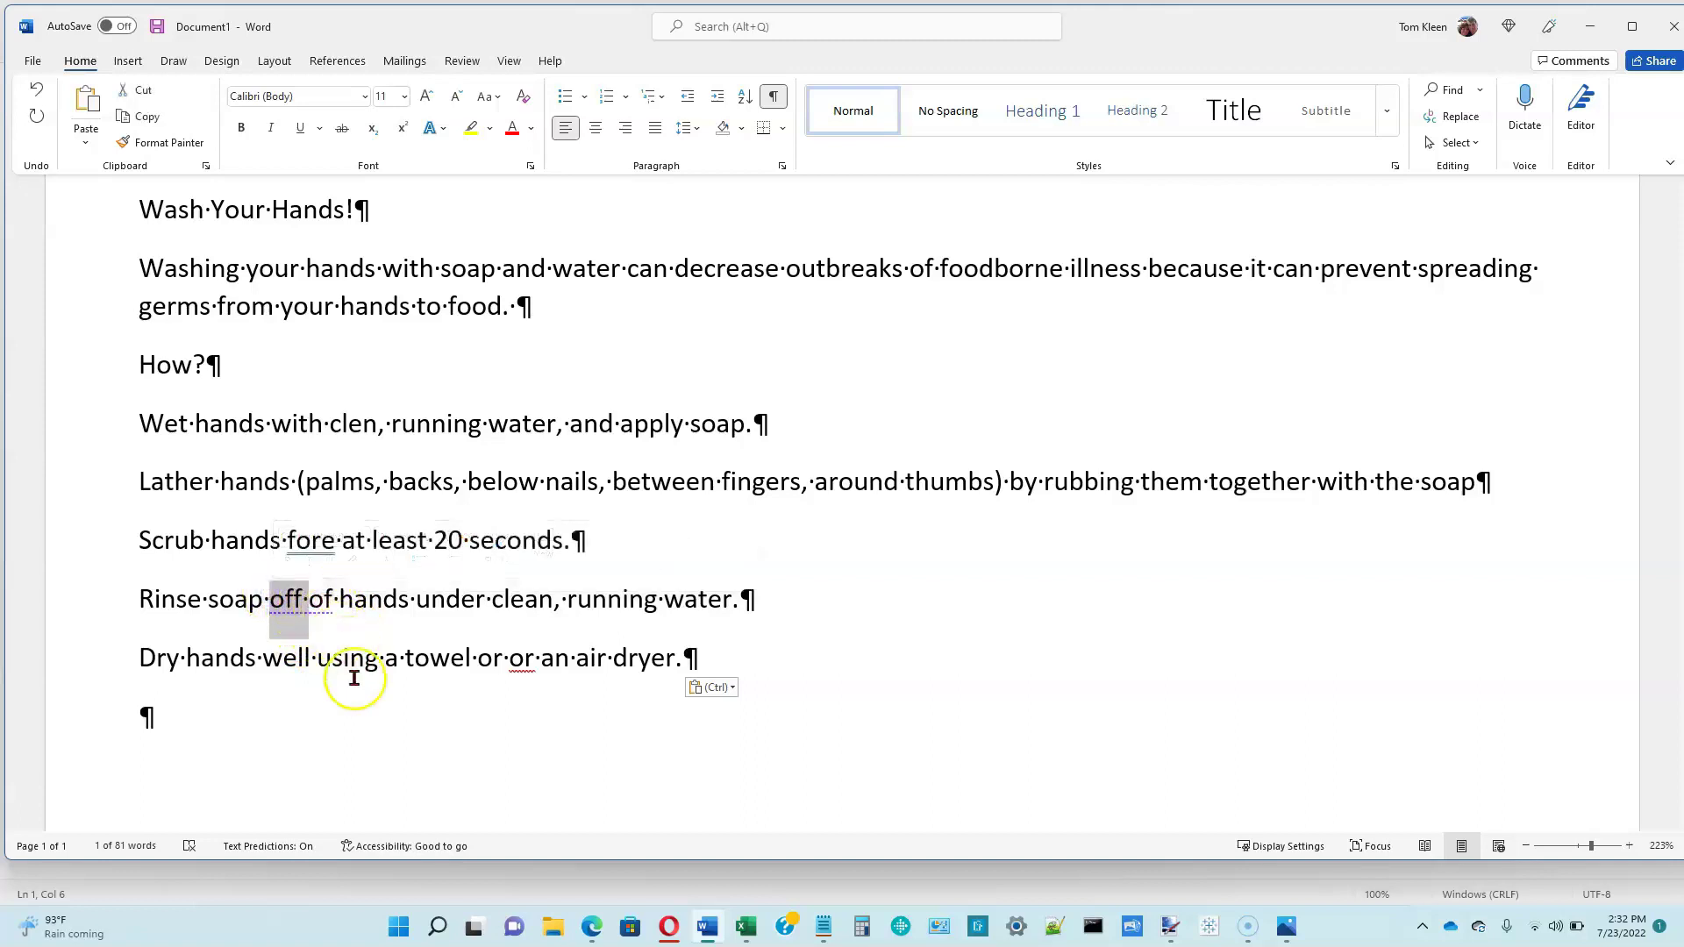
right_click(521, 659)
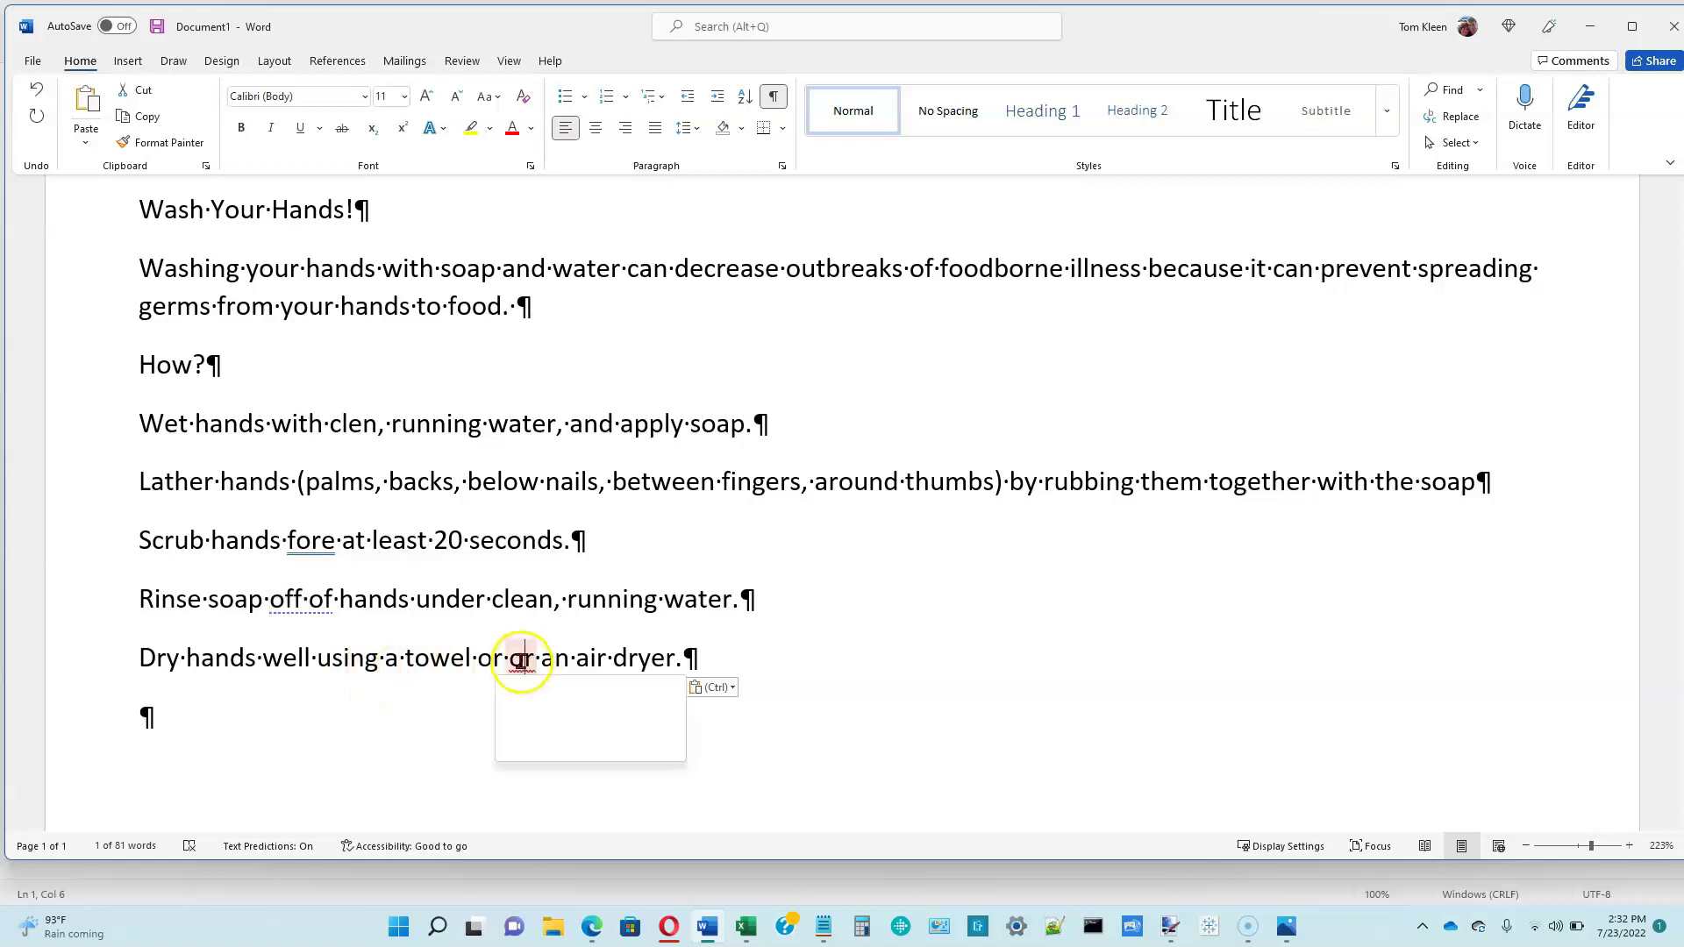
key(Escape)
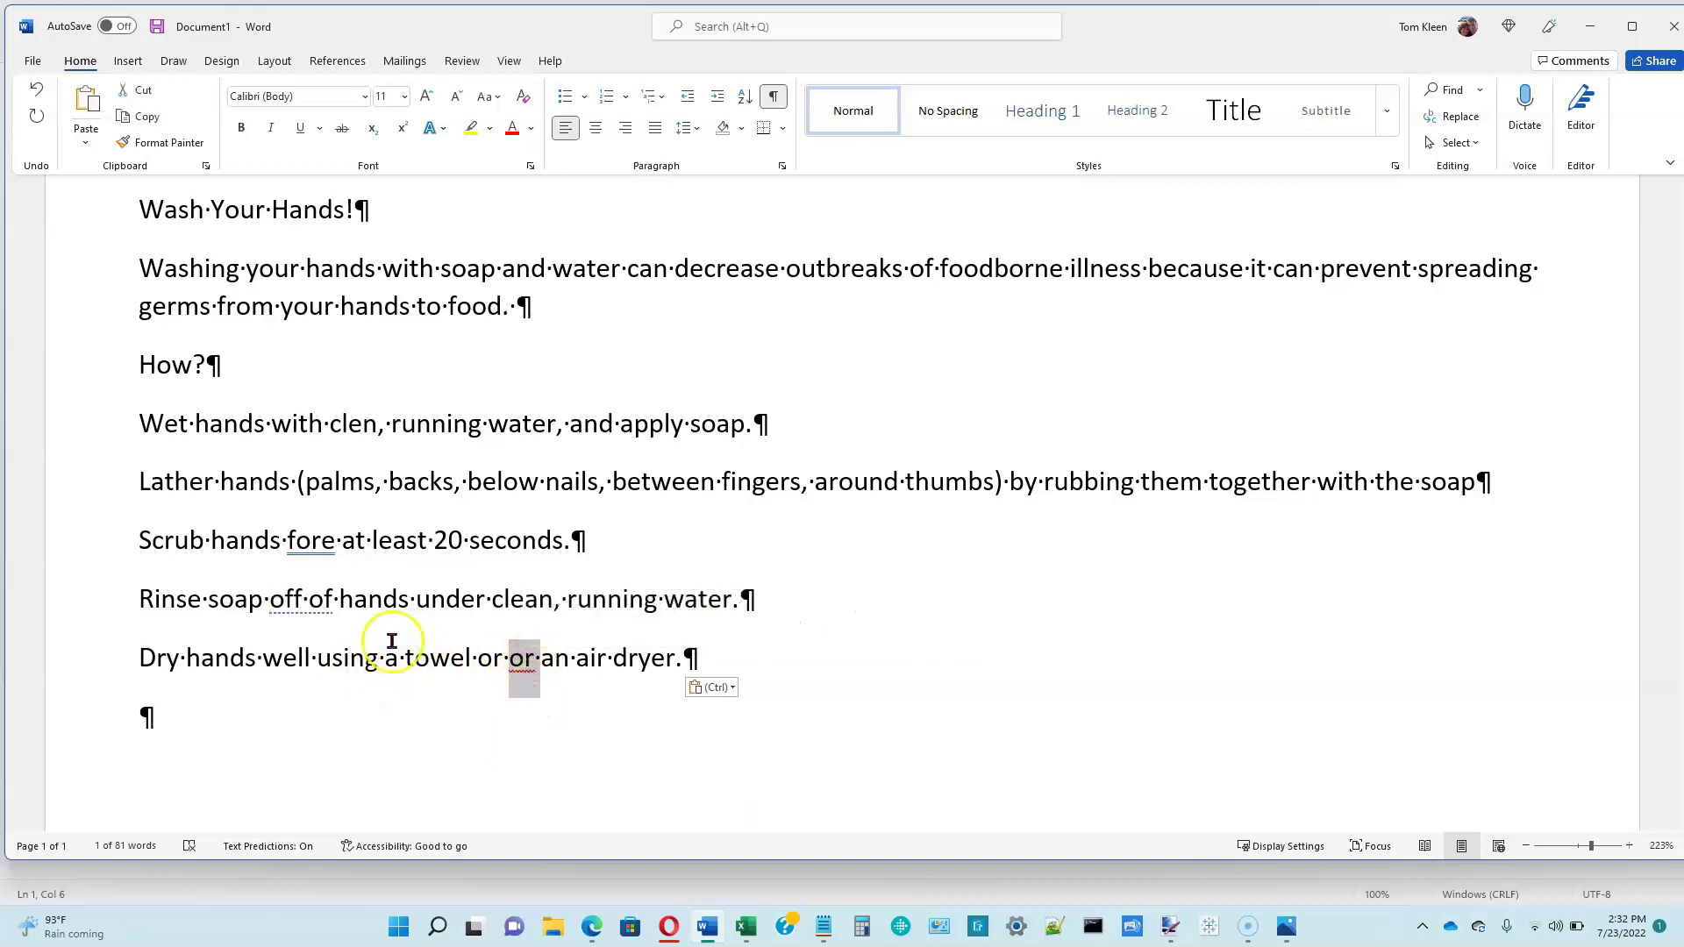
double_click(359, 423)
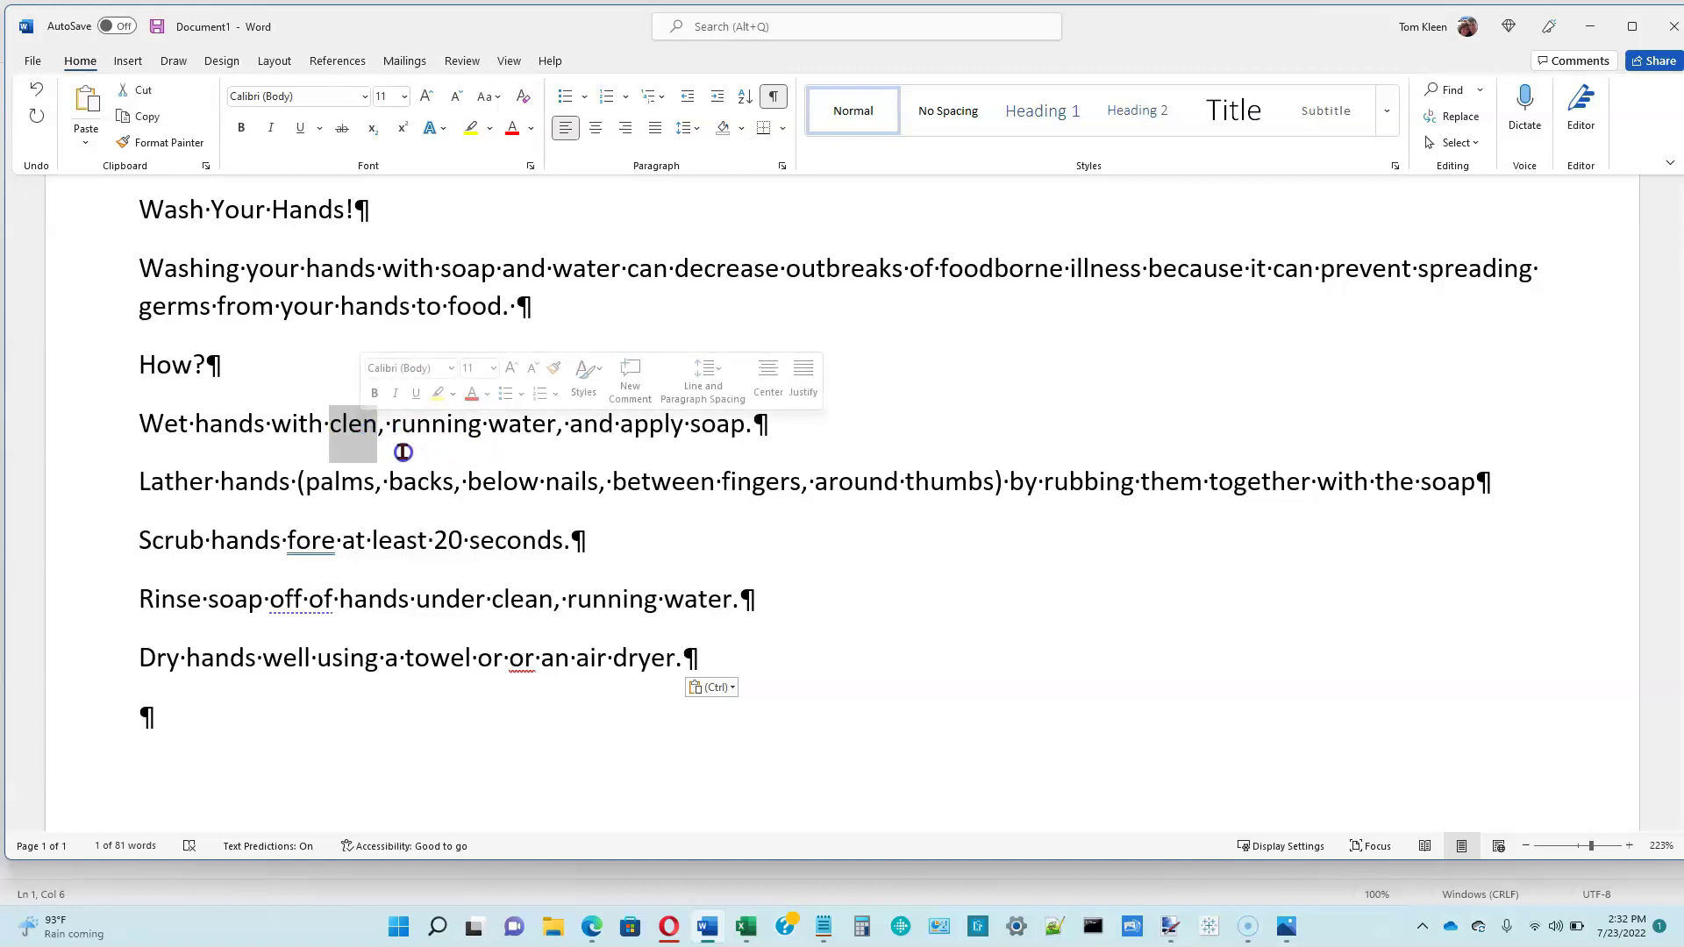
- Replace 'clen' with 'clean' from the lookup results and rejoin the split Wet hands sentence
right_click(347, 425)
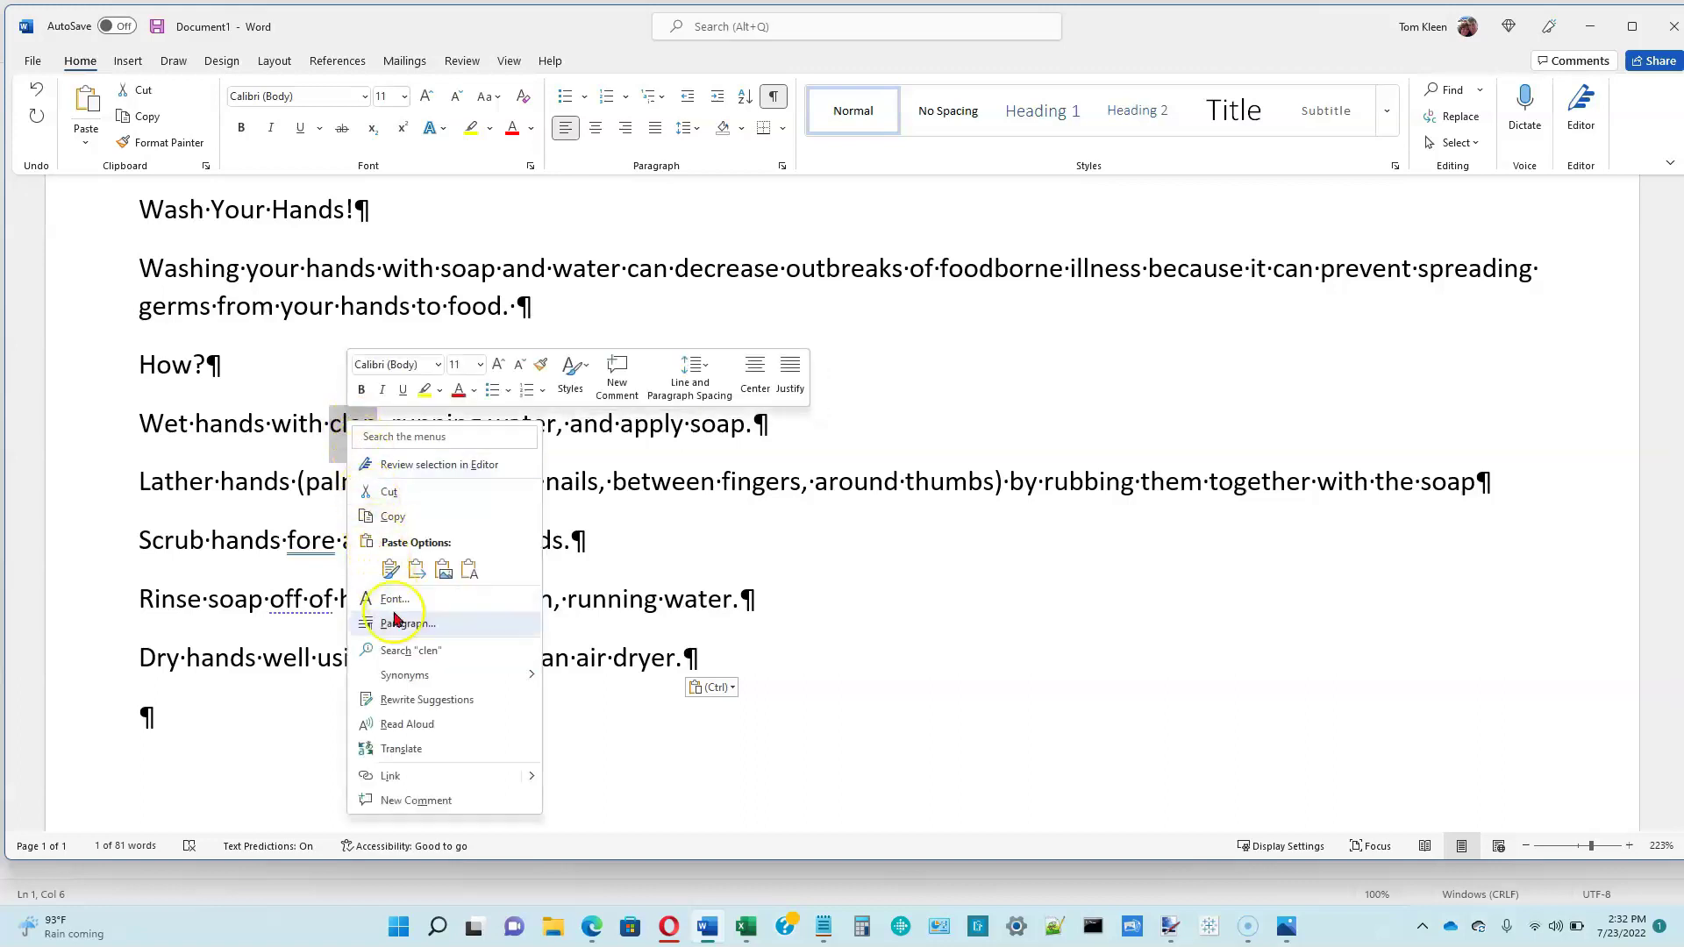
click(410, 651)
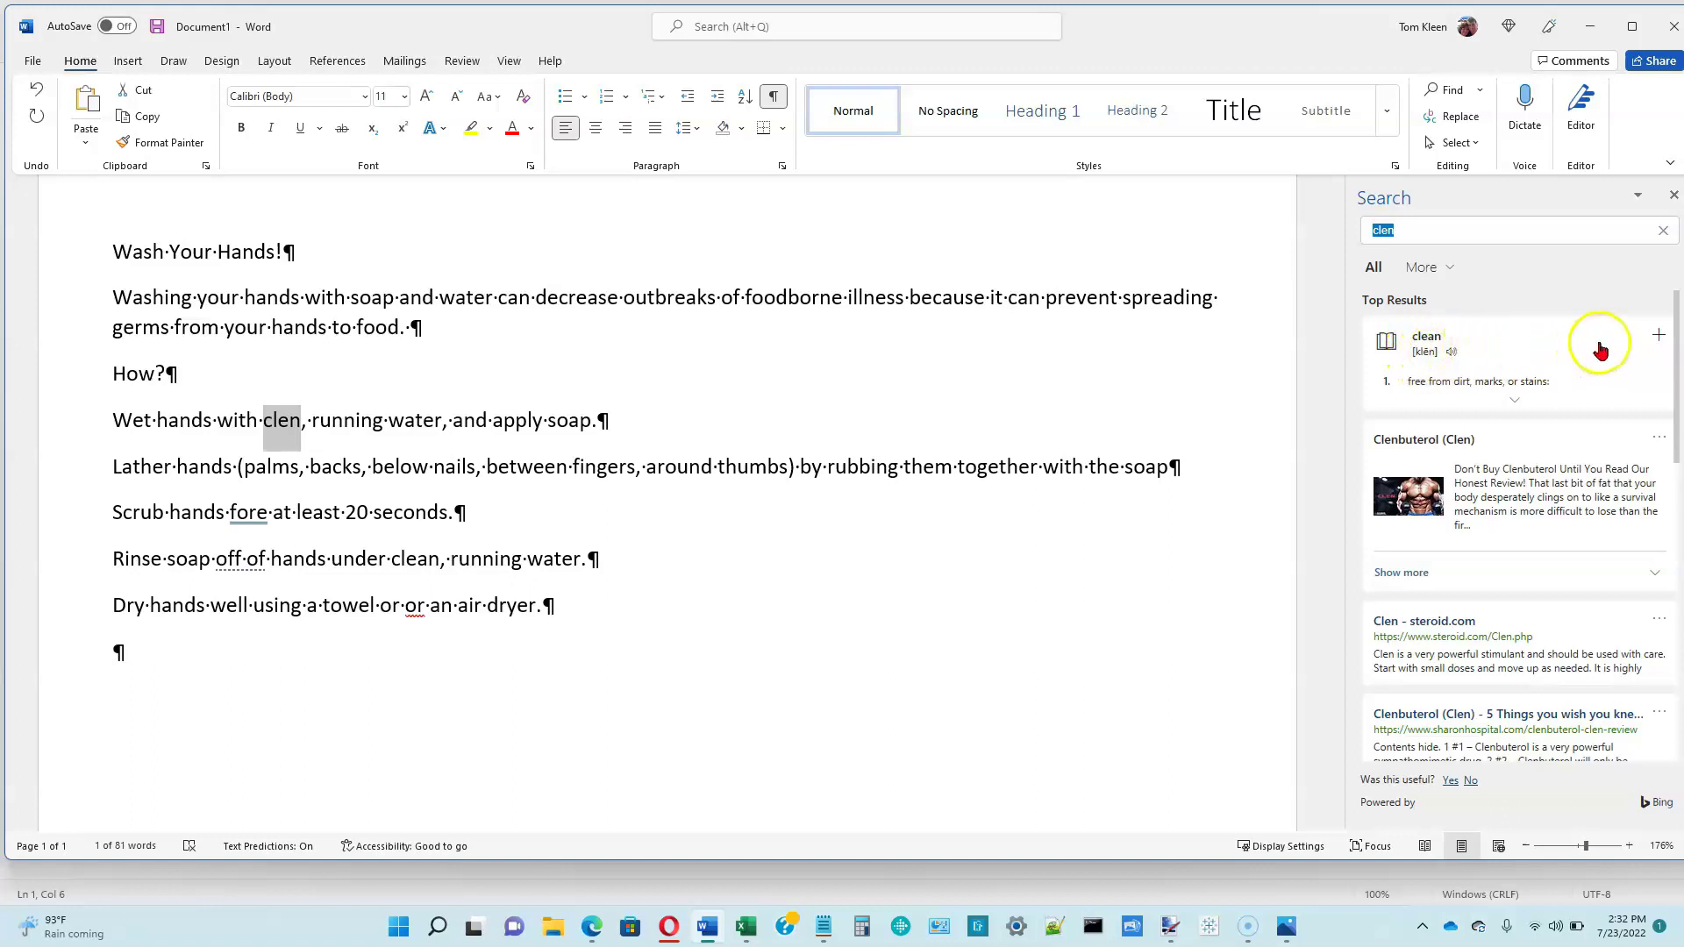
click(1659, 337)
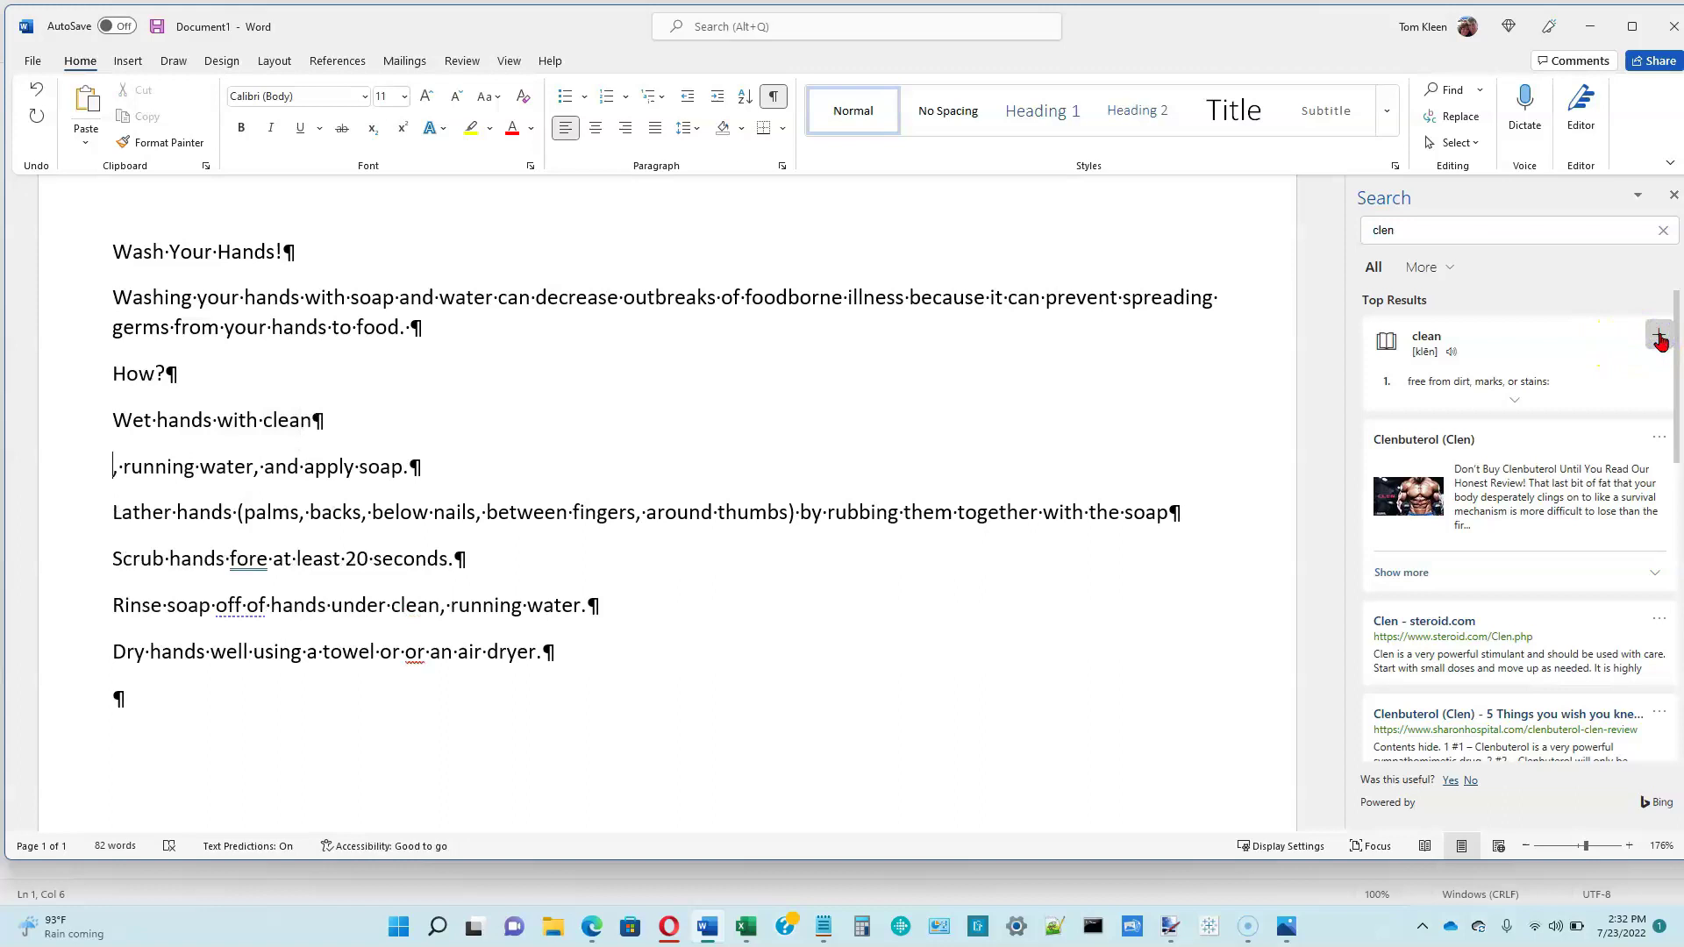
click(373, 419)
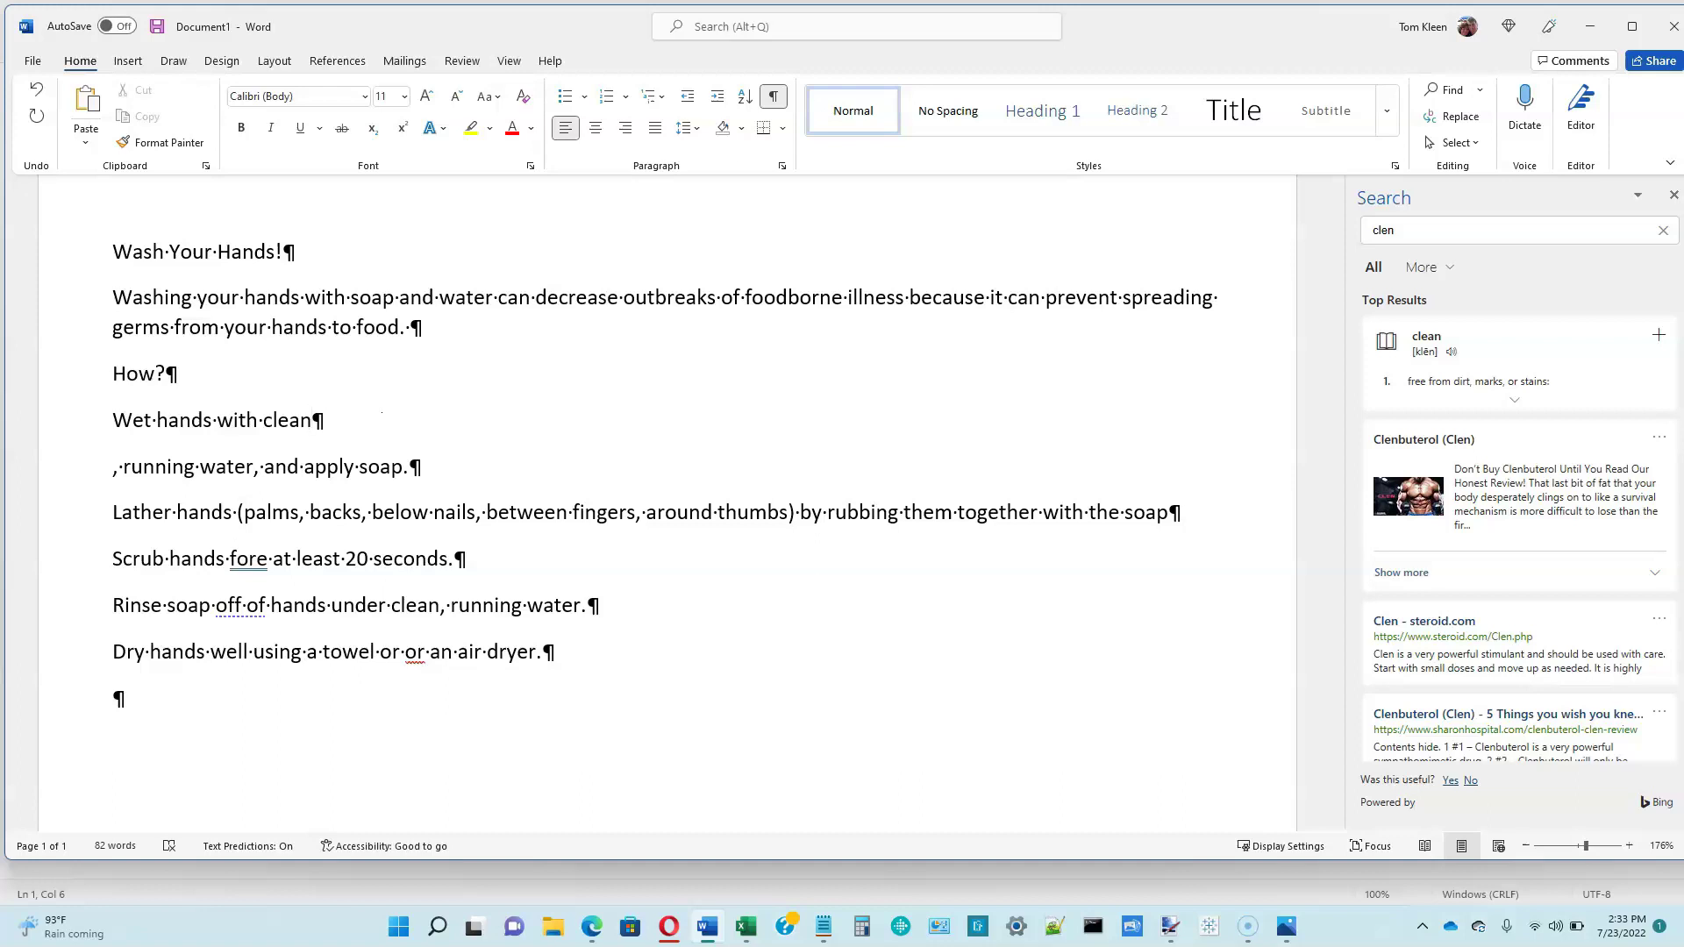
key(Delete)
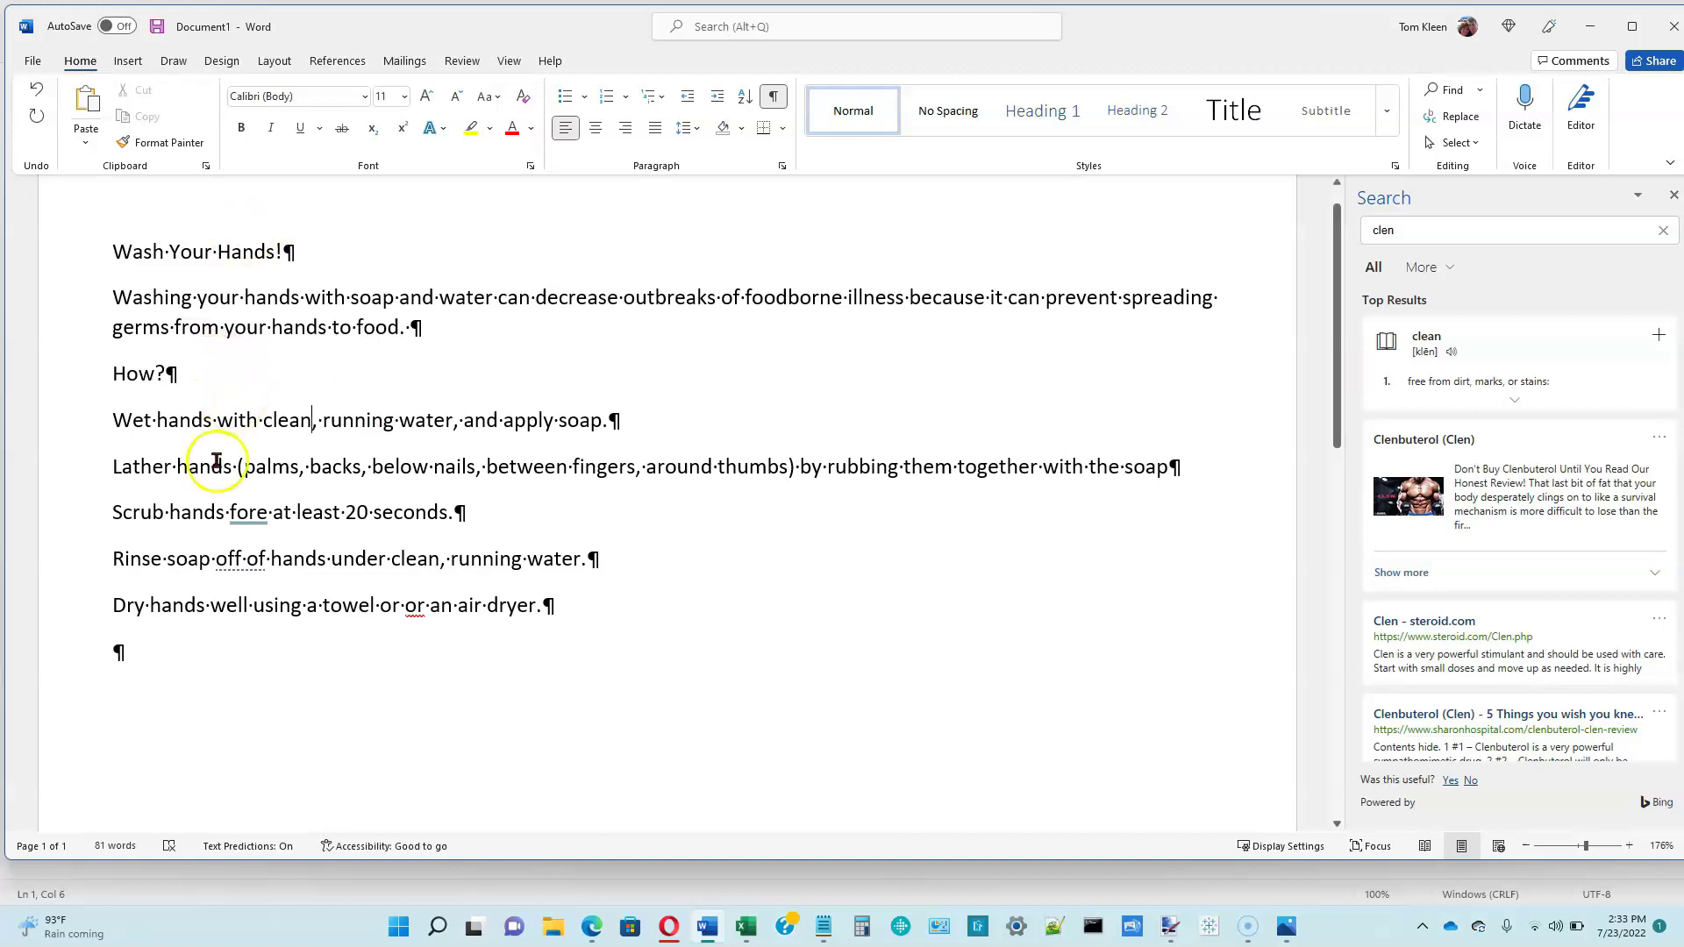
- Change 'fore' to 'for' in the Scrub step using the Grammar suggestion
double_click(249, 515)
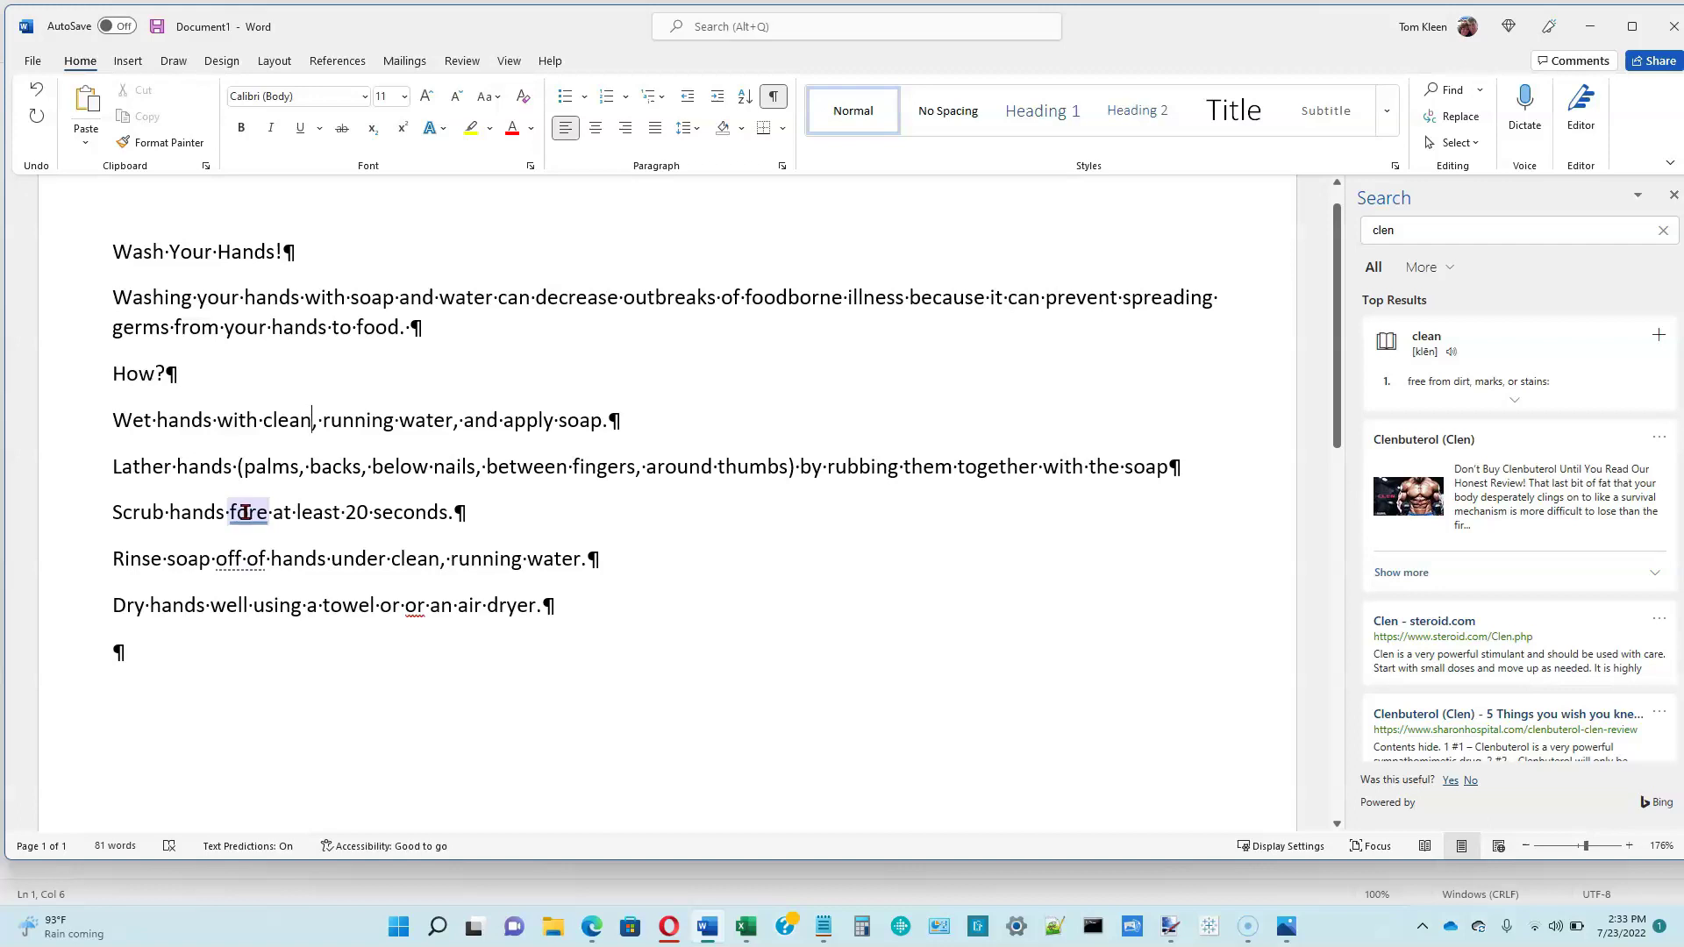
right_click(246, 512)
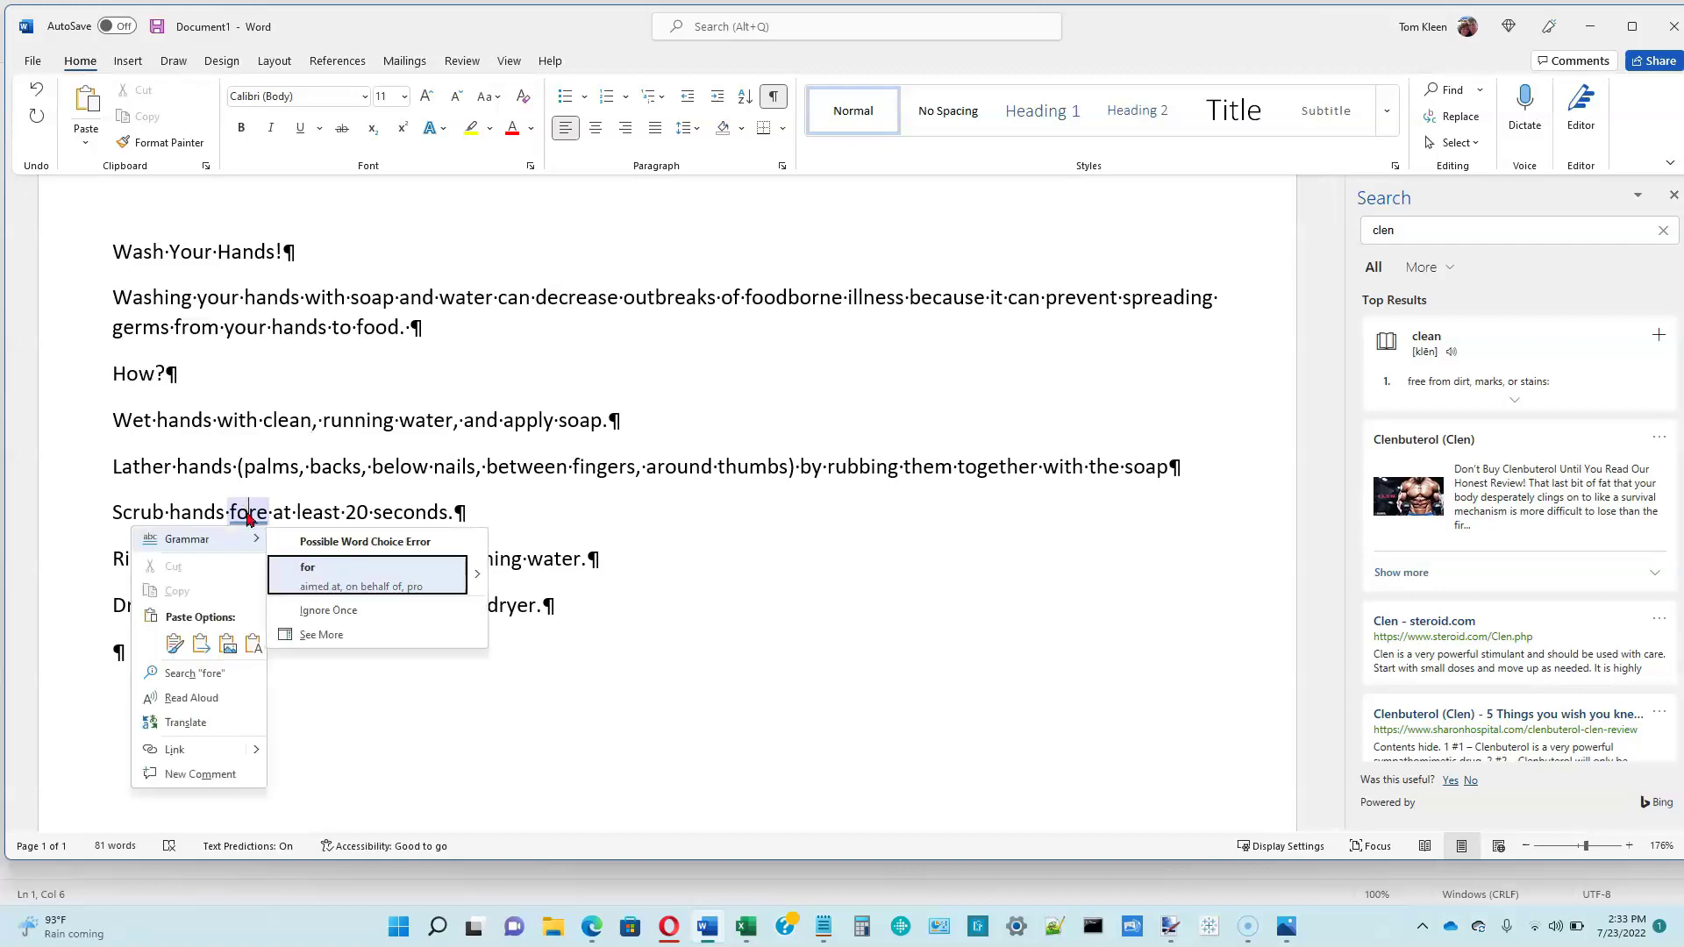
click(216, 537)
click(342, 575)
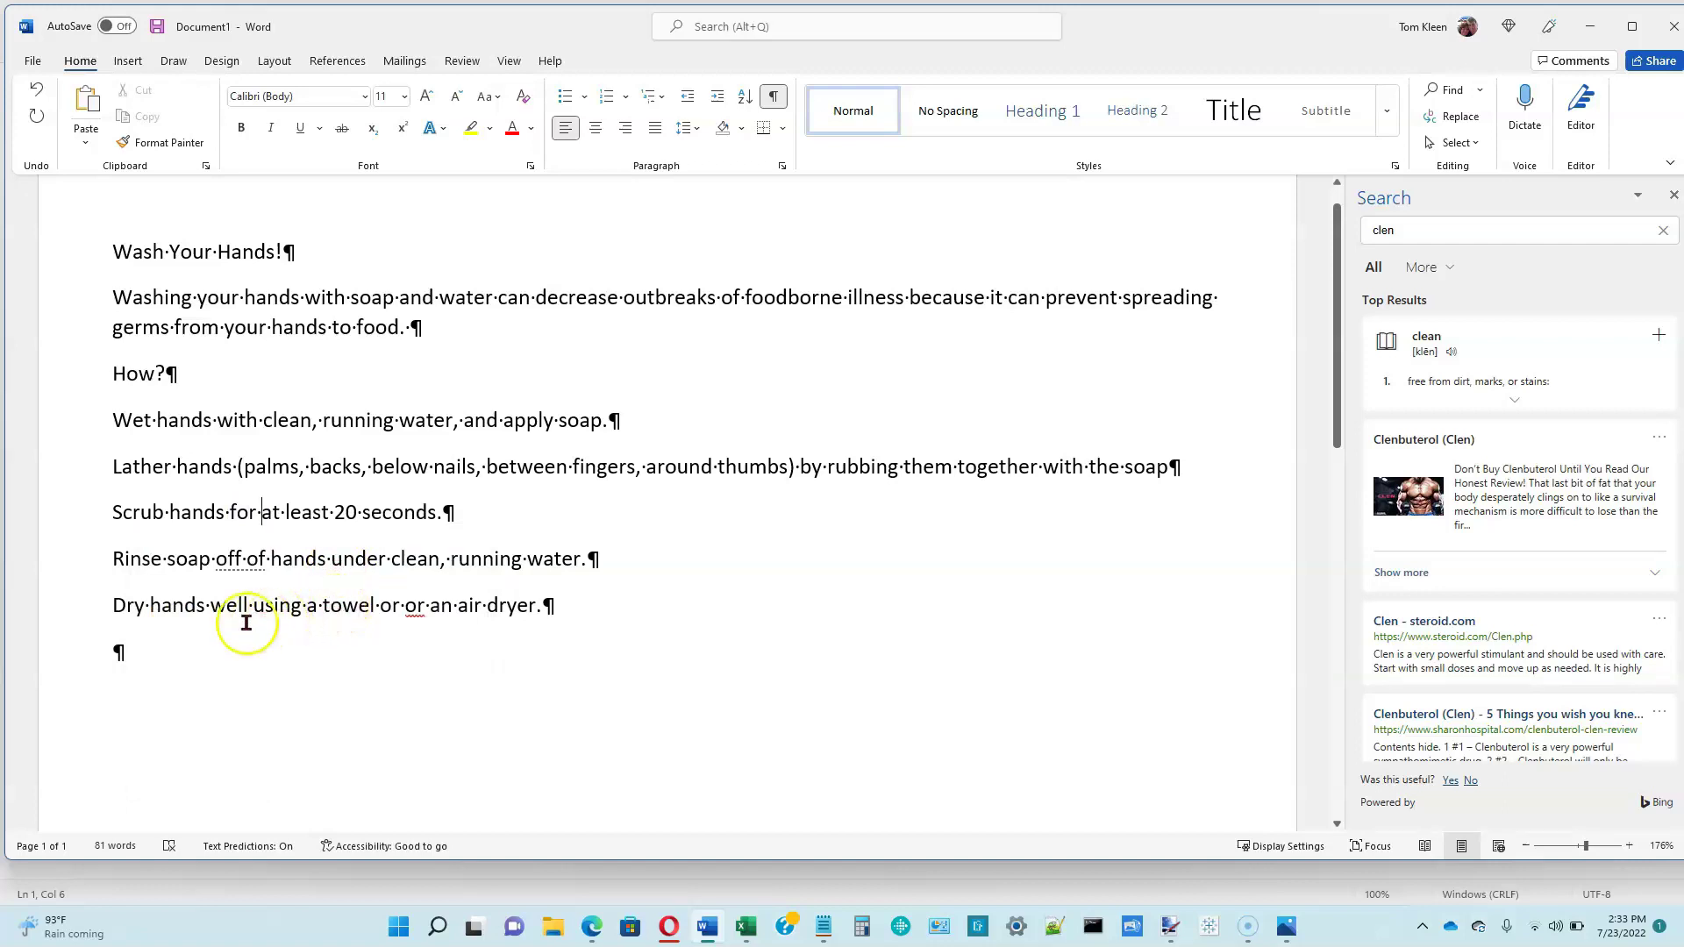
- Shorten 'off of' to 'off' in the Rinse step and delete the repeated 'or' in Dry hands
double_click(241, 559)
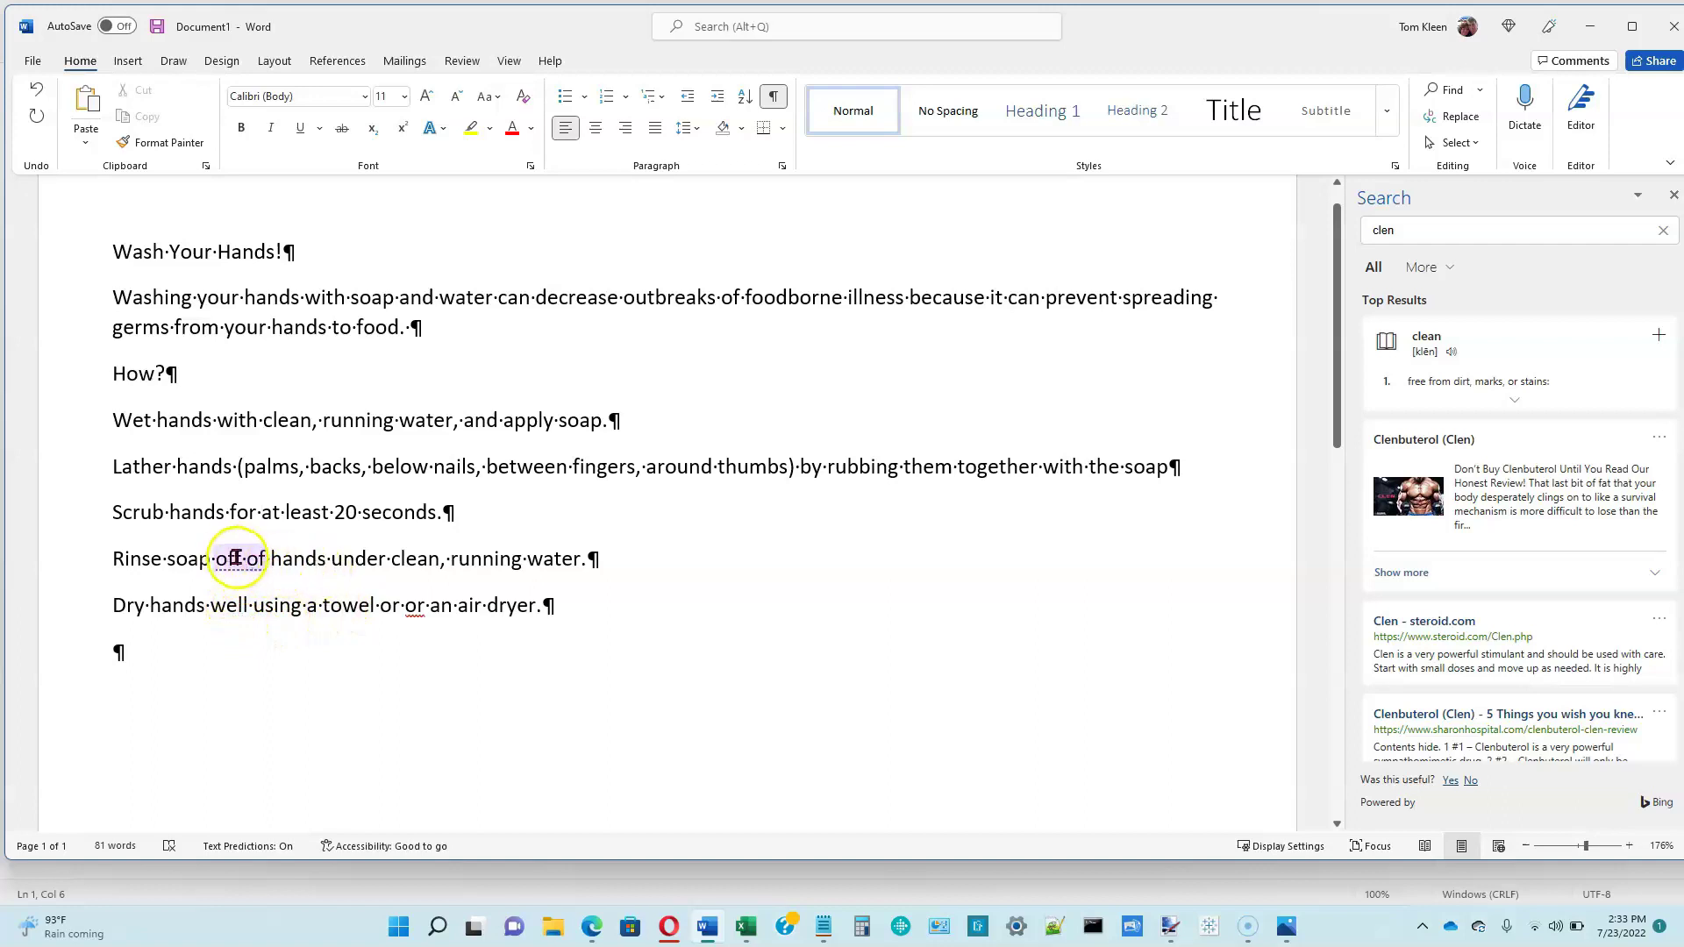
right_click(240, 560)
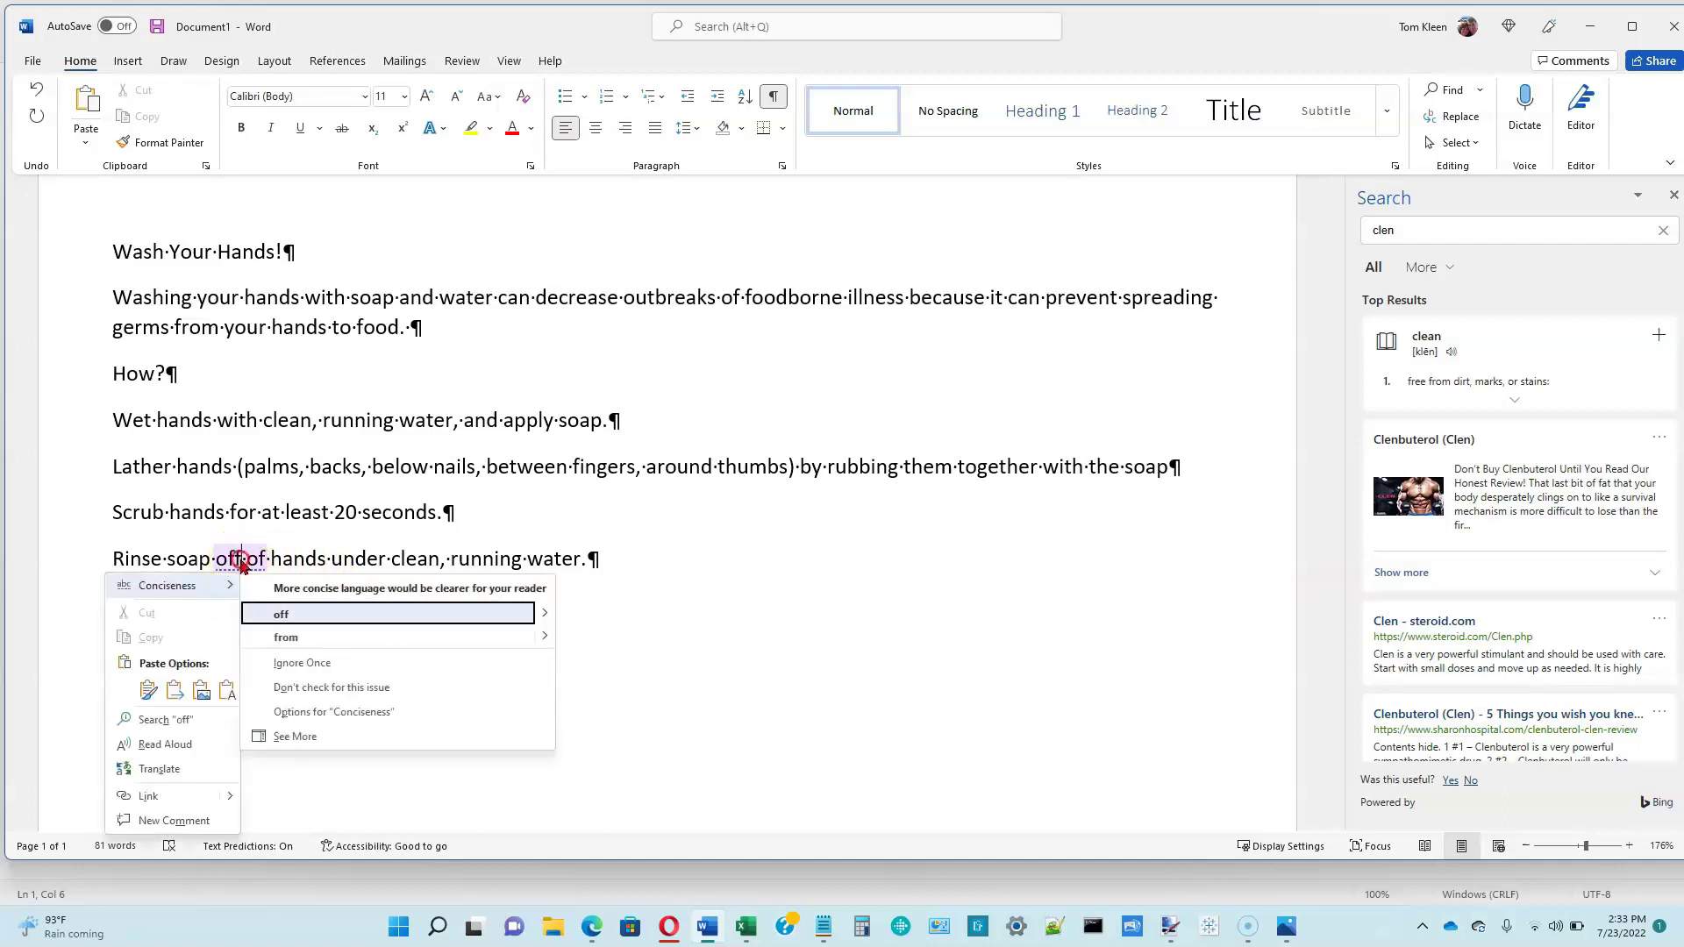
click(167, 589)
click(429, 605)
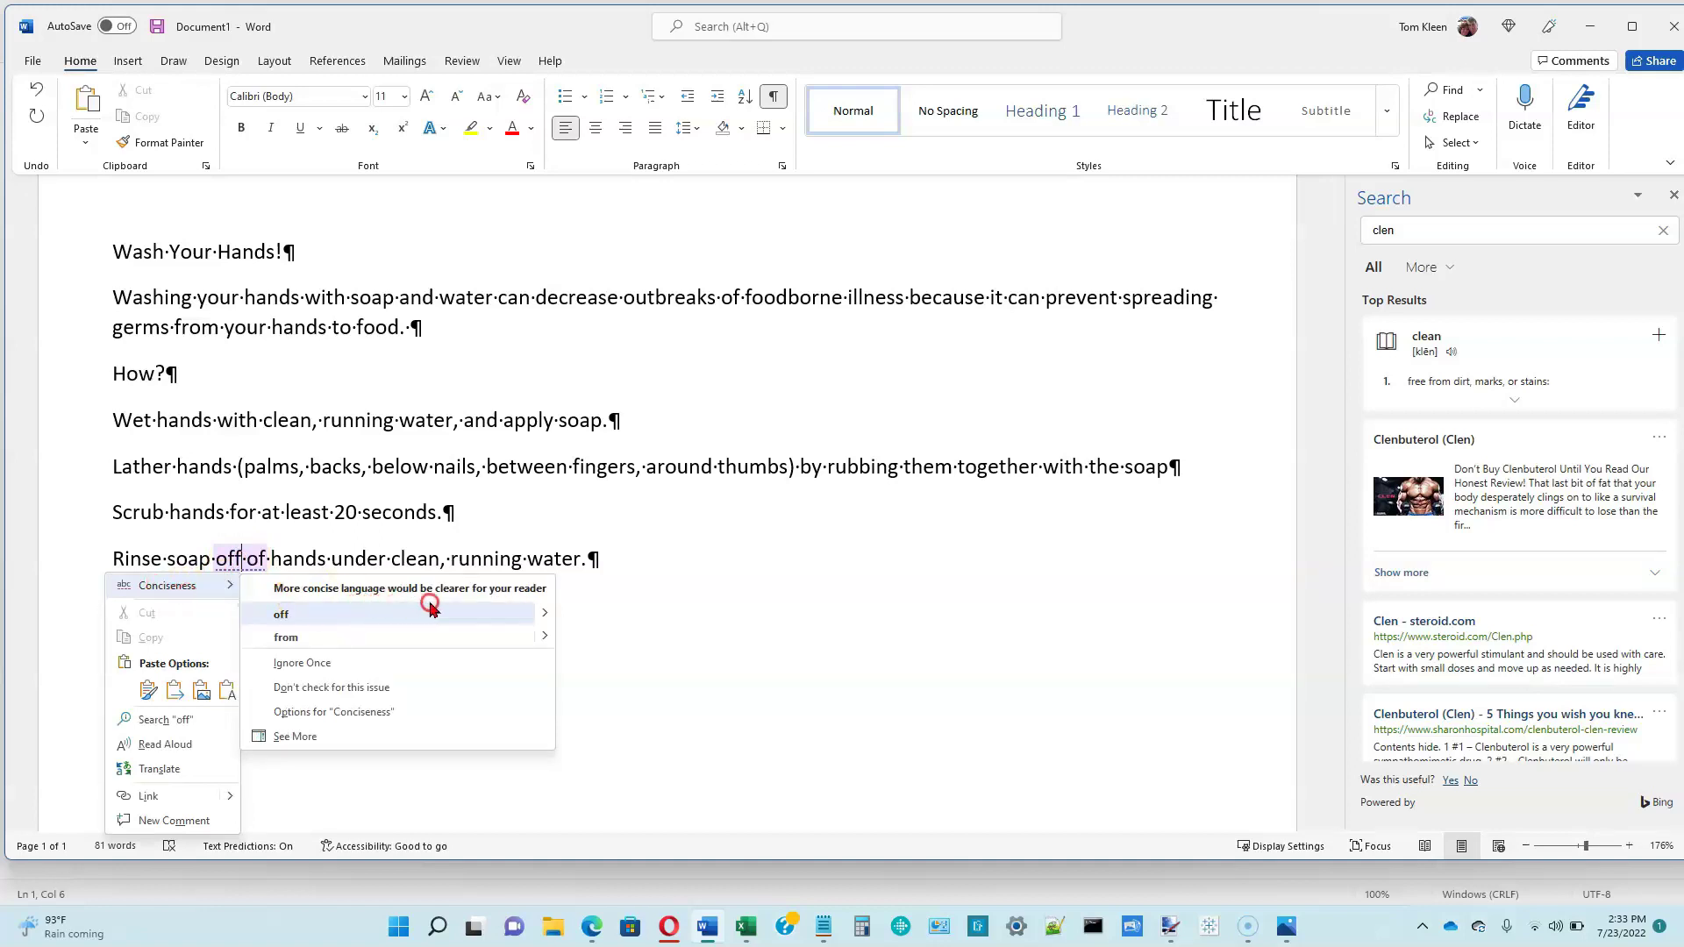
click(288, 615)
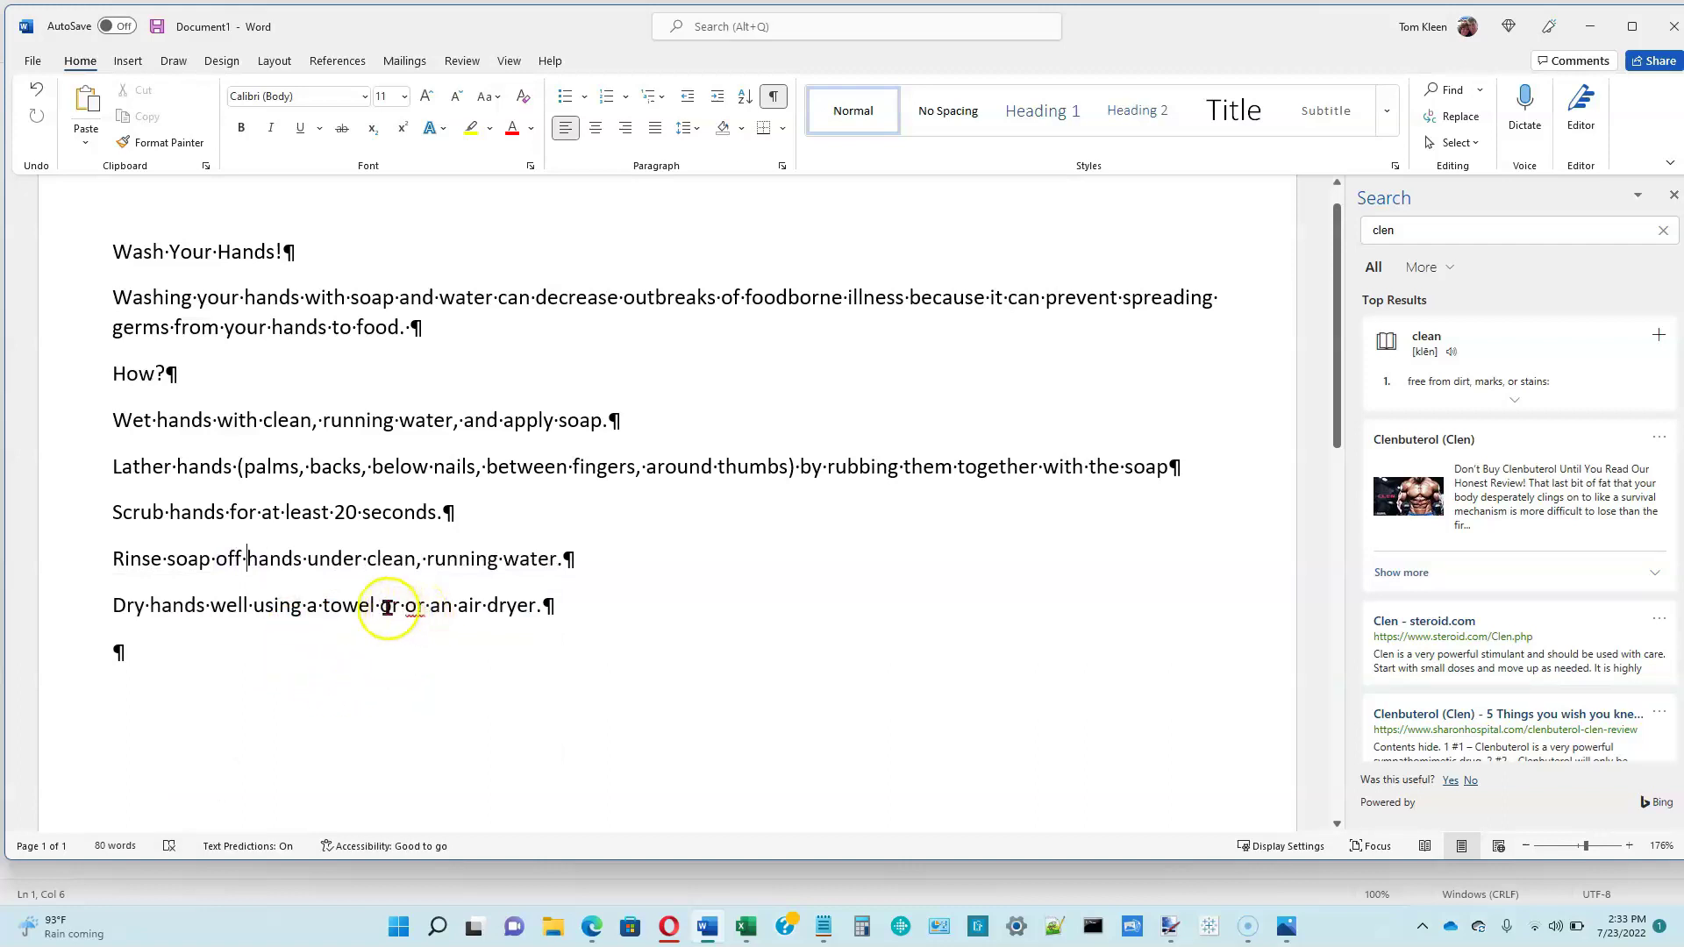
right_click(415, 606)
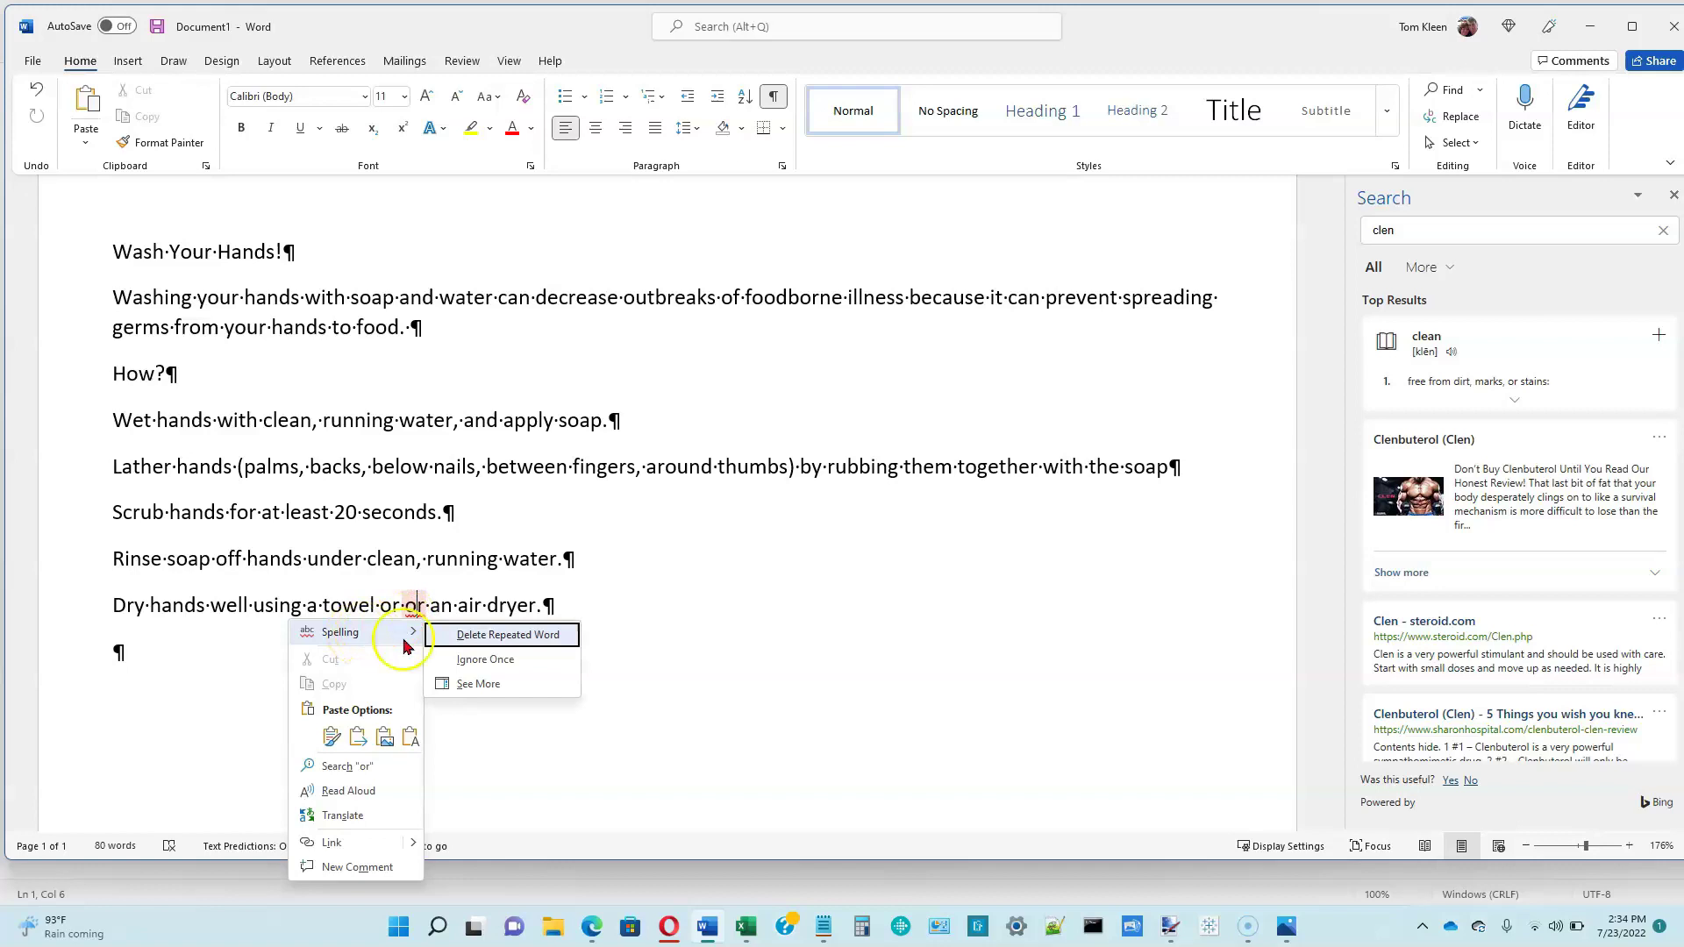
click(506, 635)
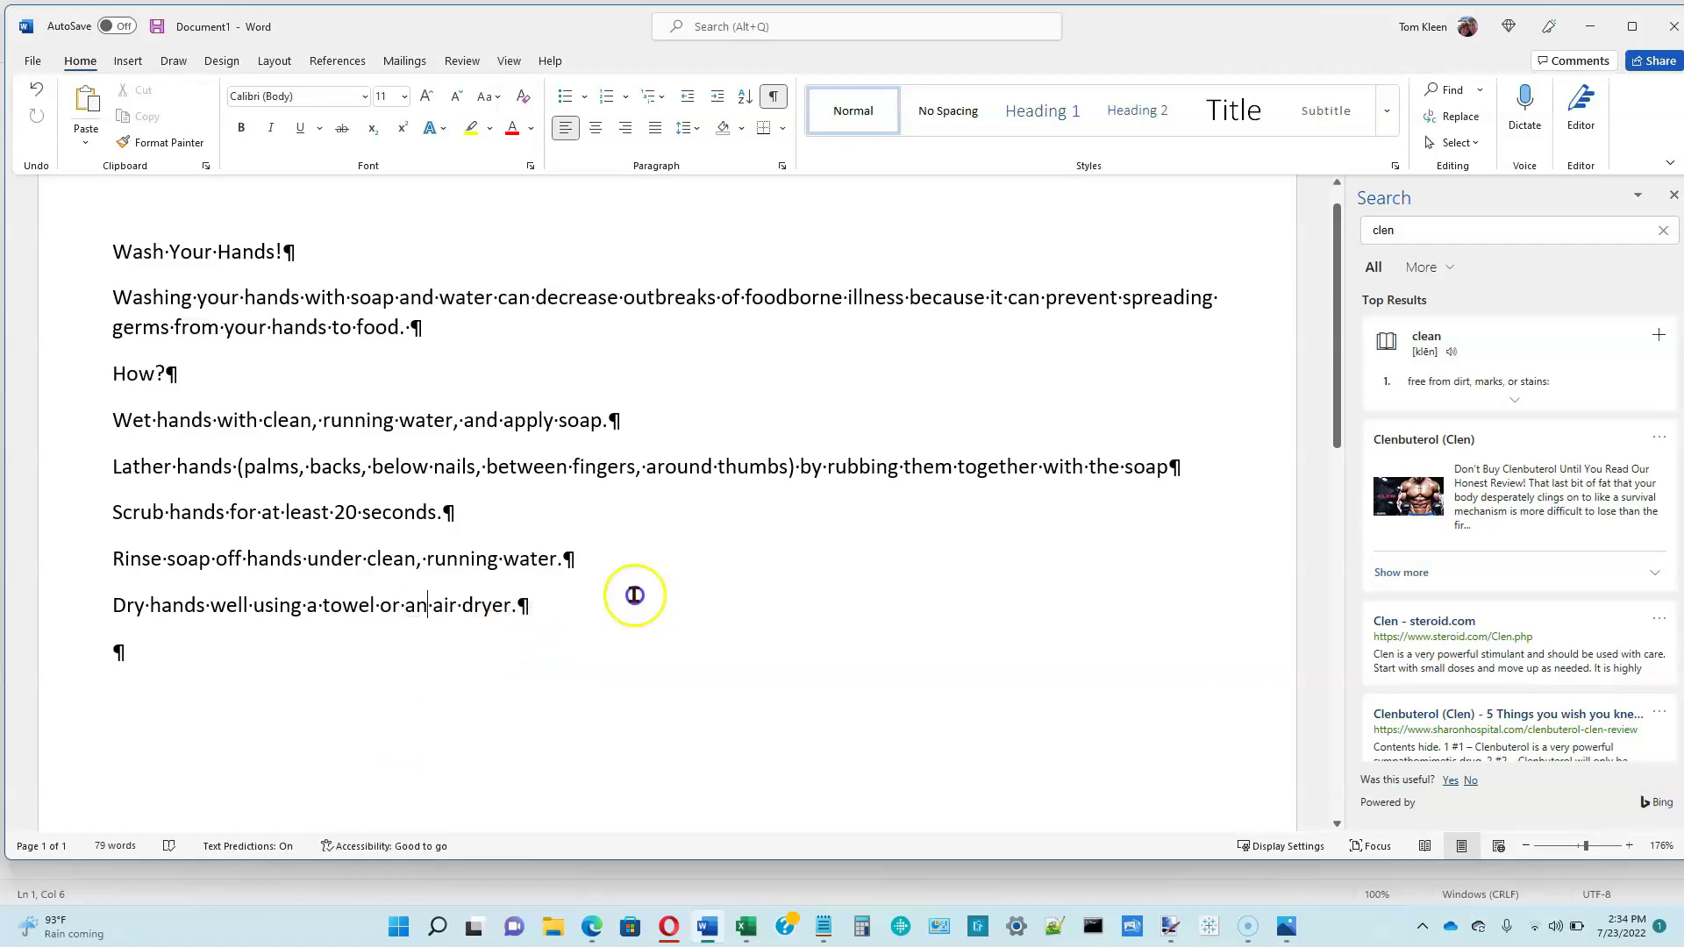
- Run the Spelling and Grammar check from the Review tab to open the Editor pane
click(458, 63)
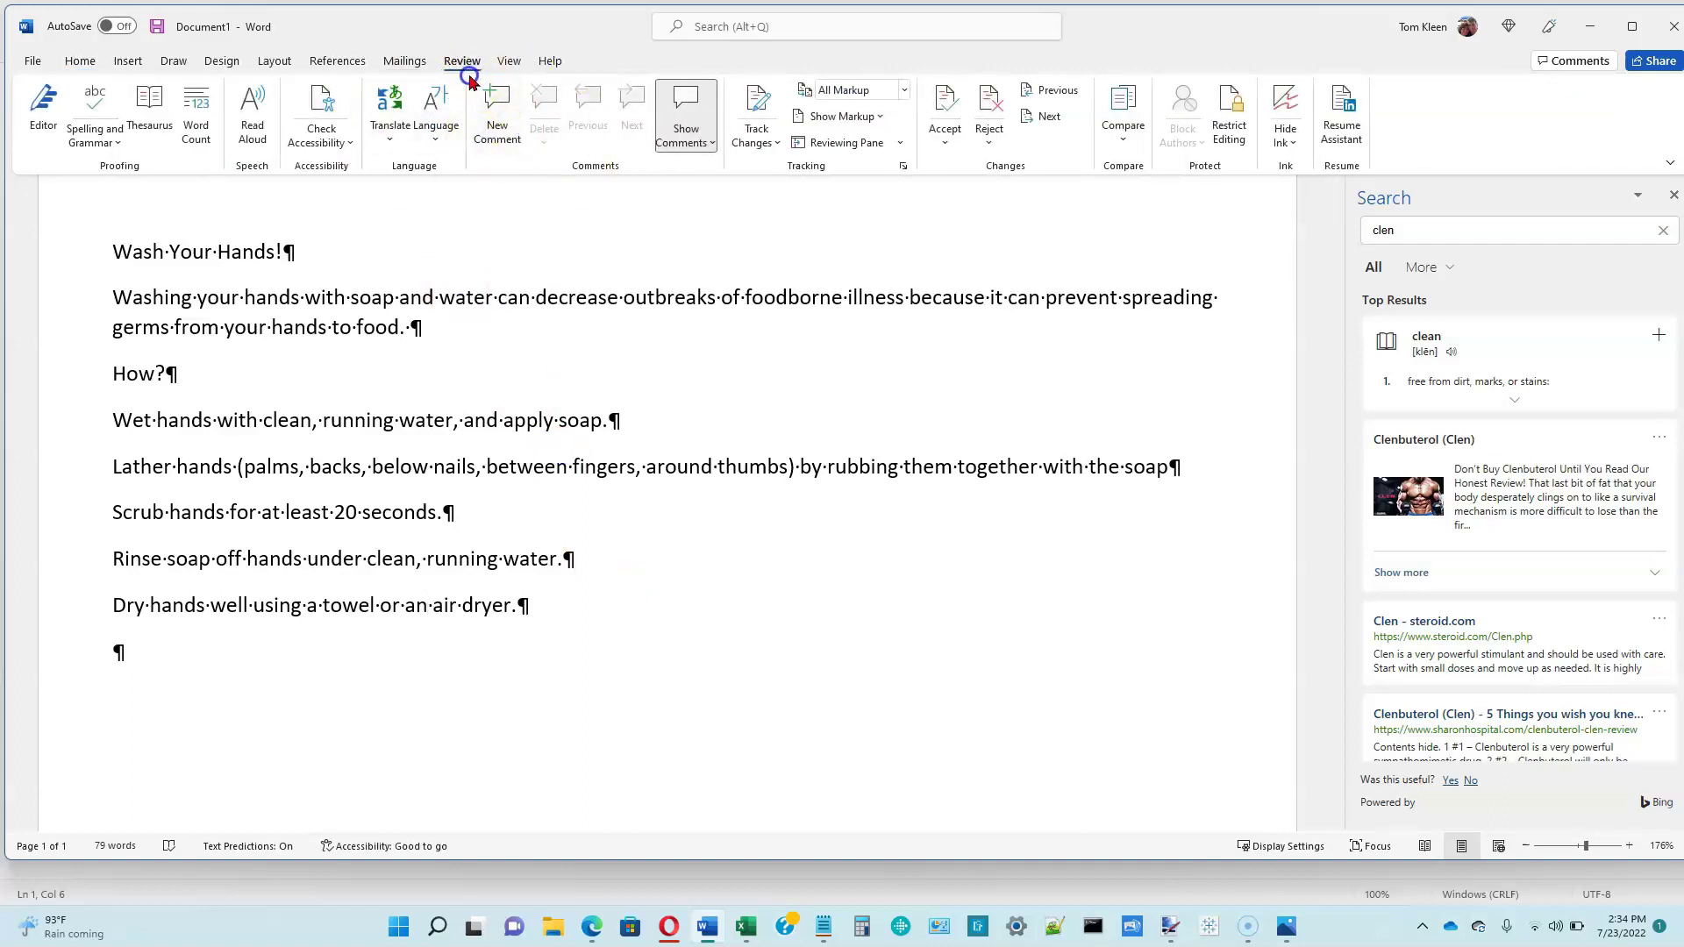
click(112, 145)
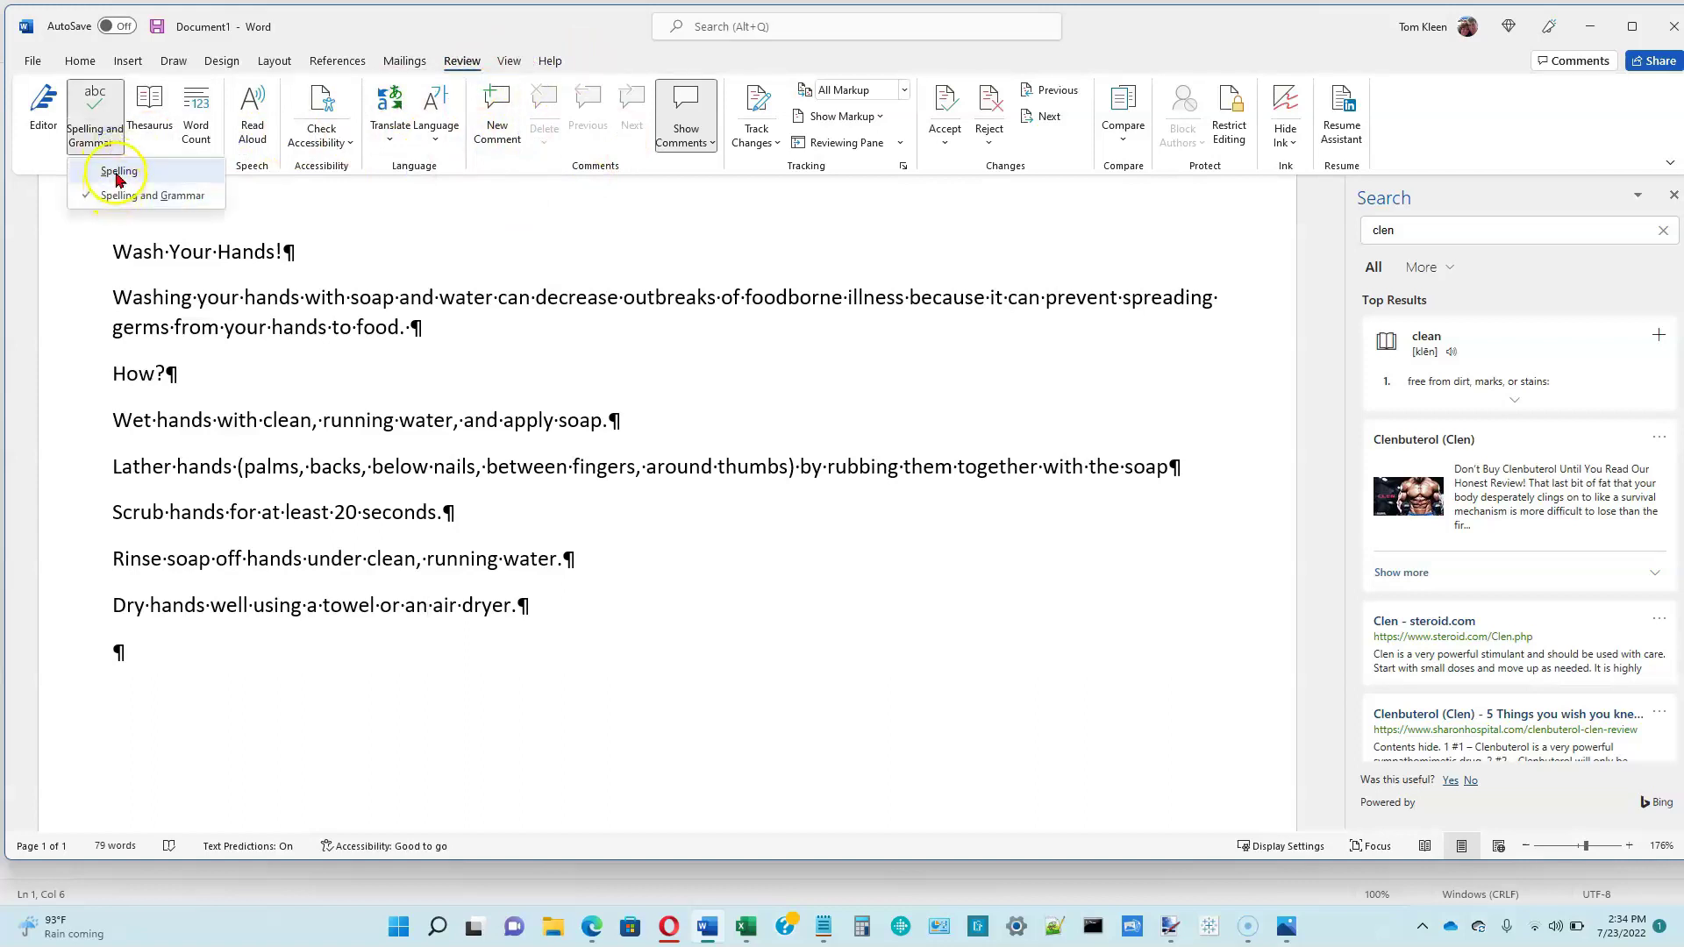
click(114, 171)
click(118, 143)
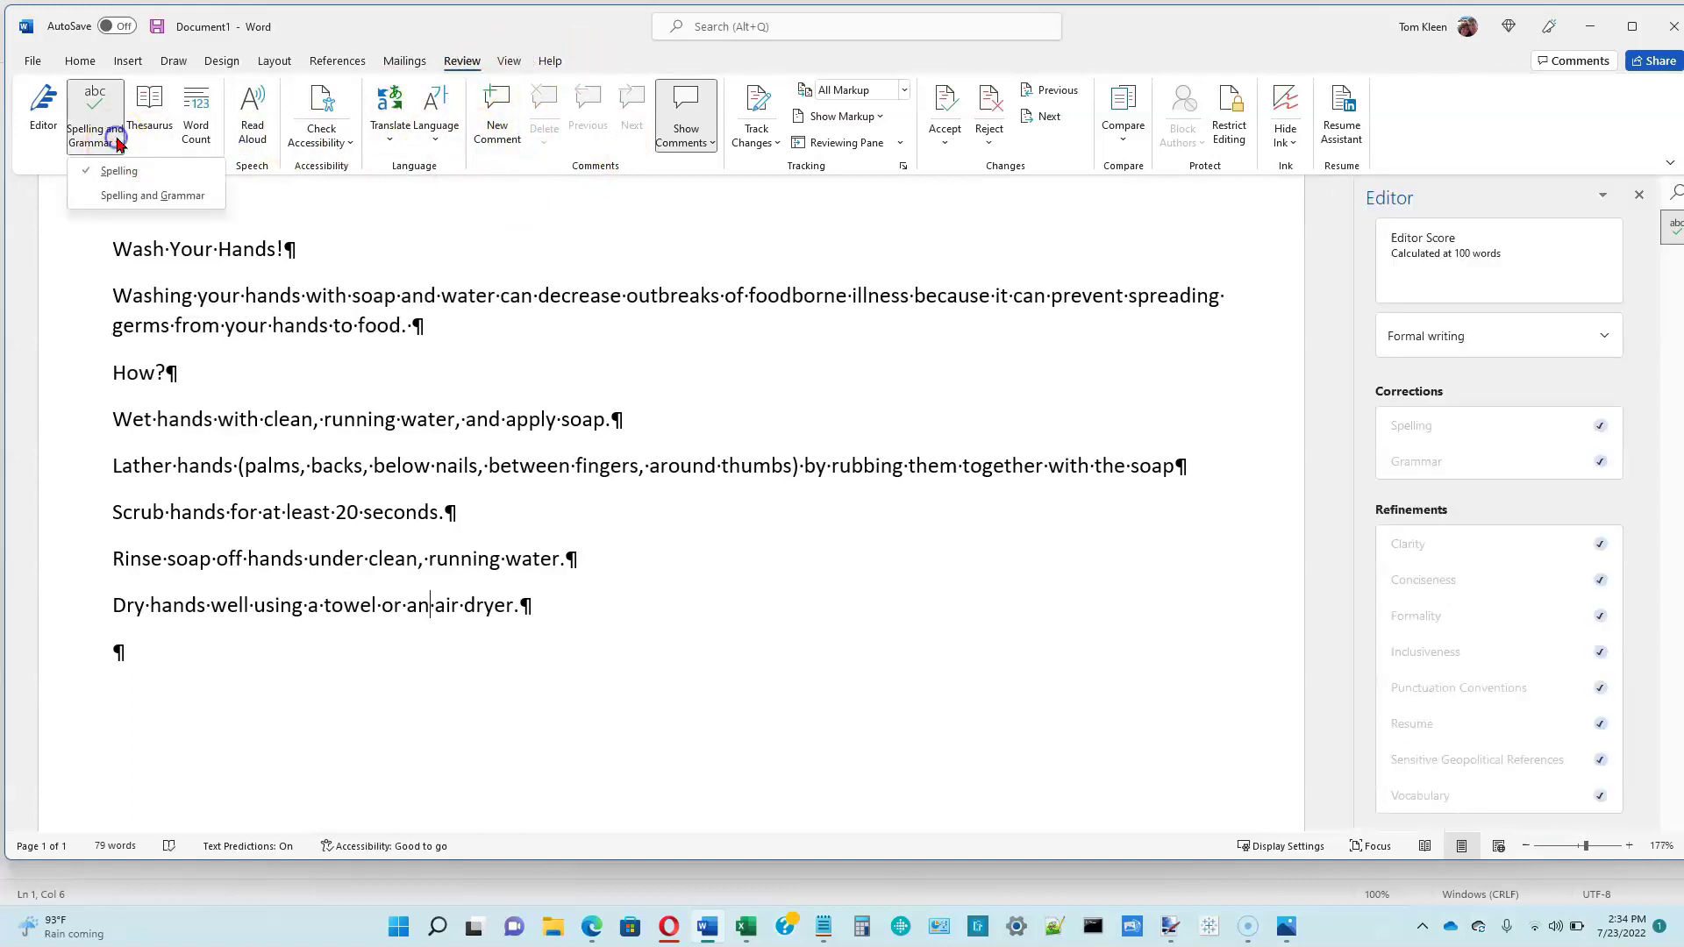
click(126, 194)
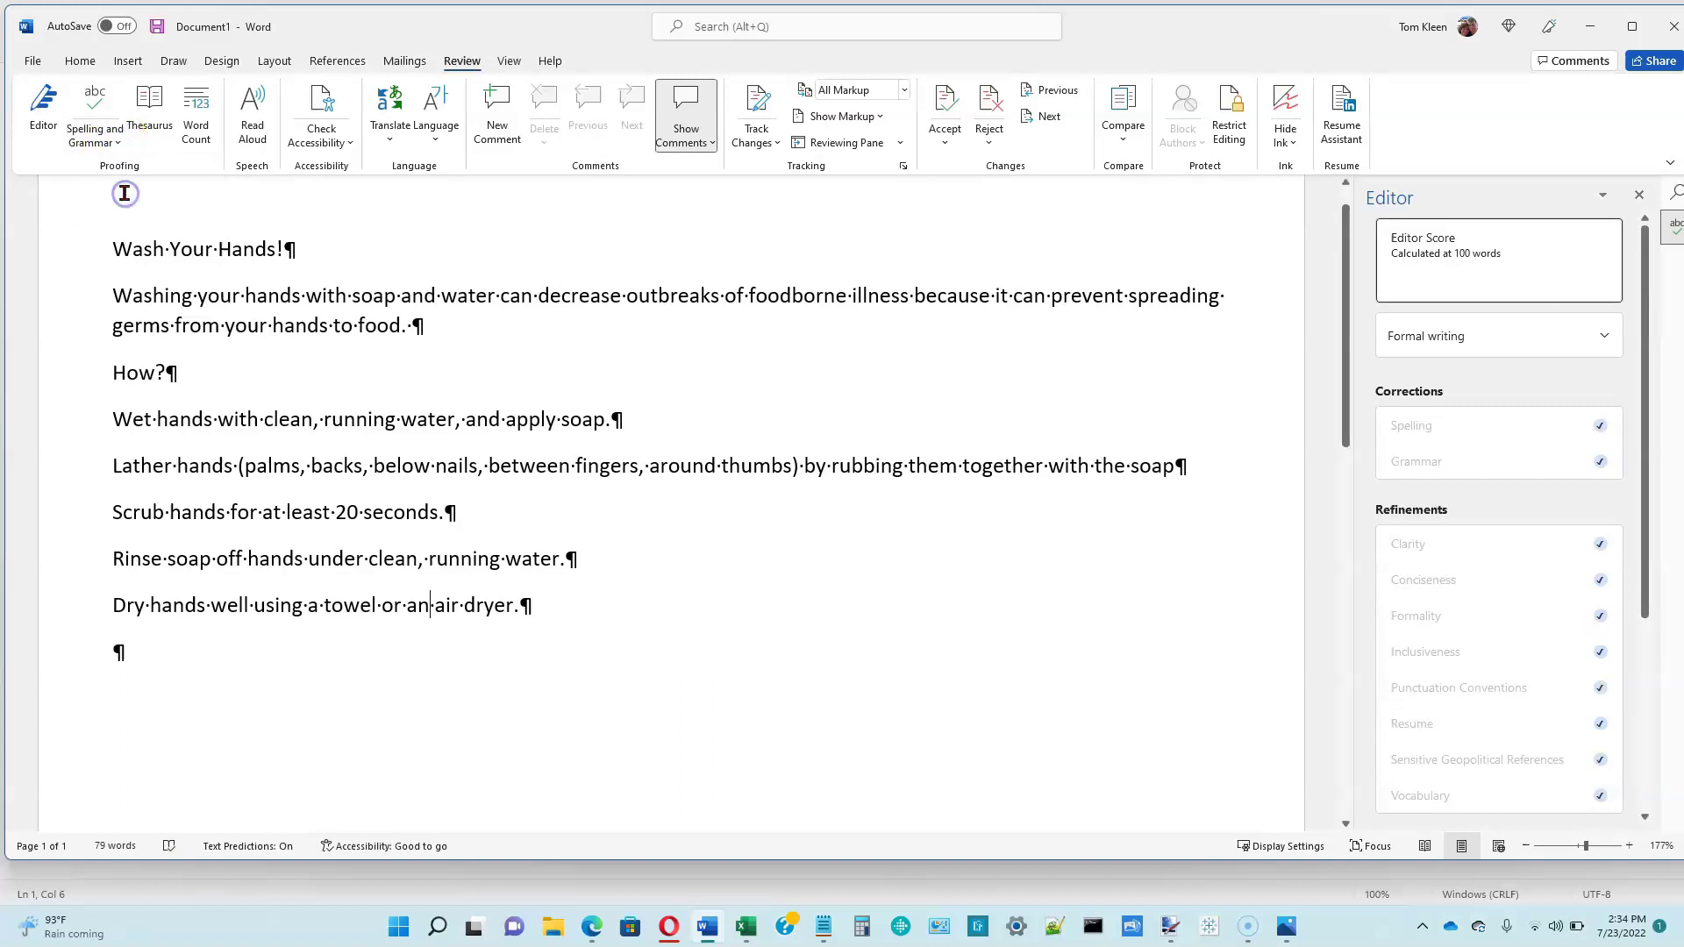
- Open Word Options on the Proofing category, with writing style set to Grammar & Refinements
click(32, 60)
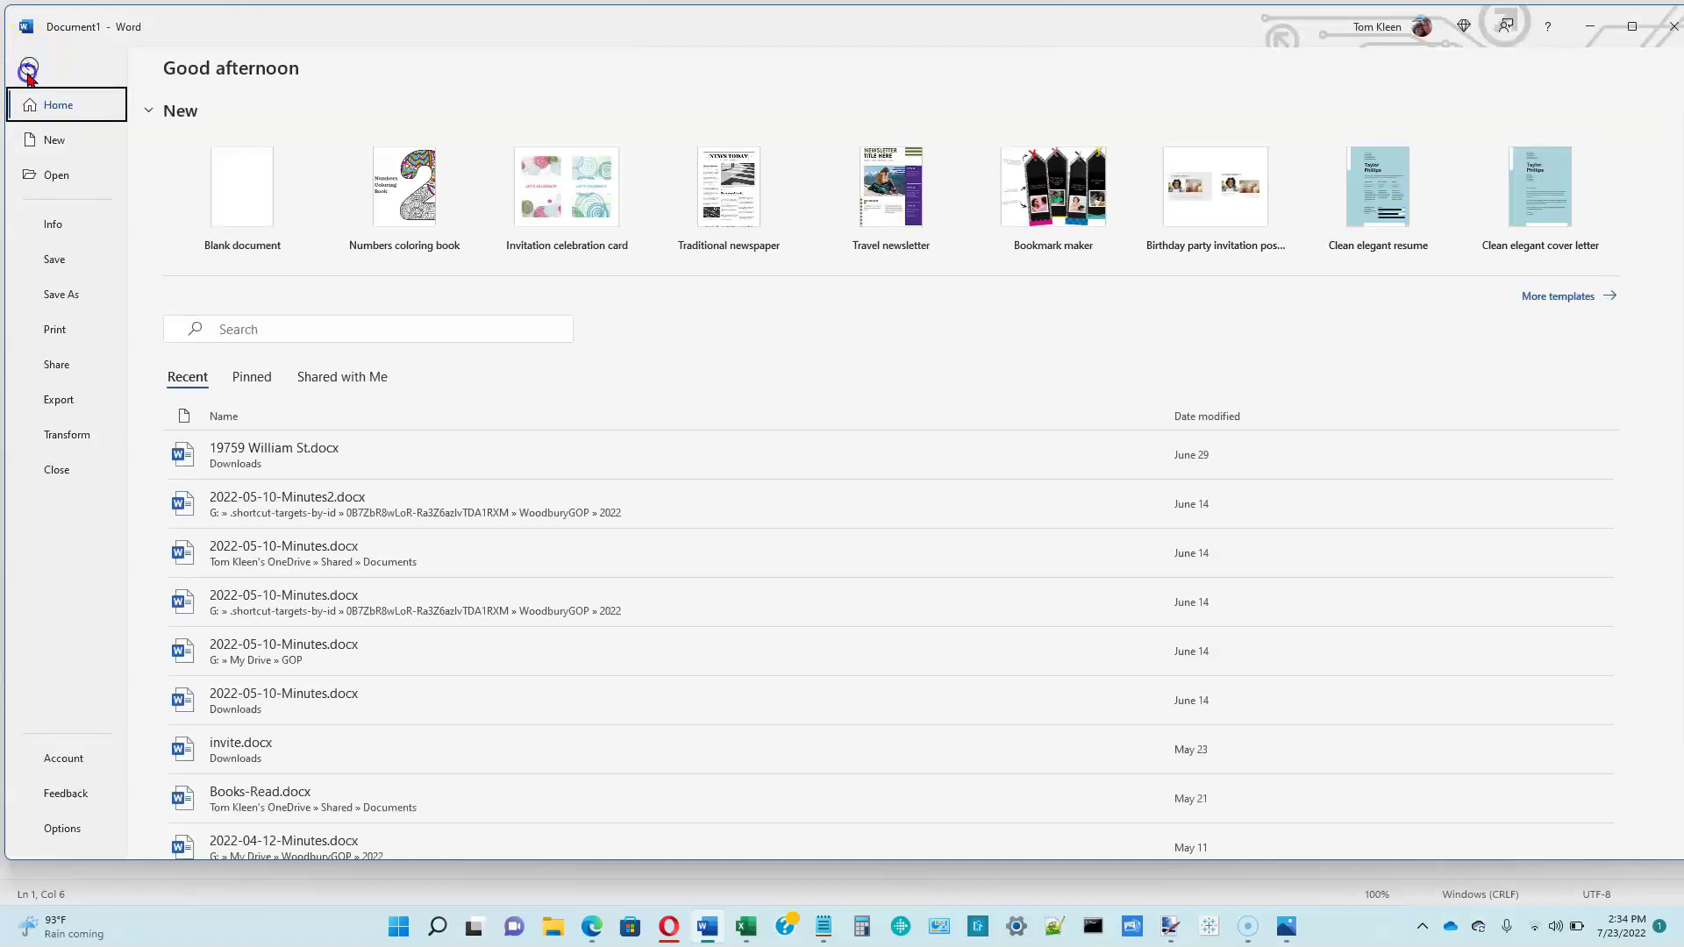
click(75, 828)
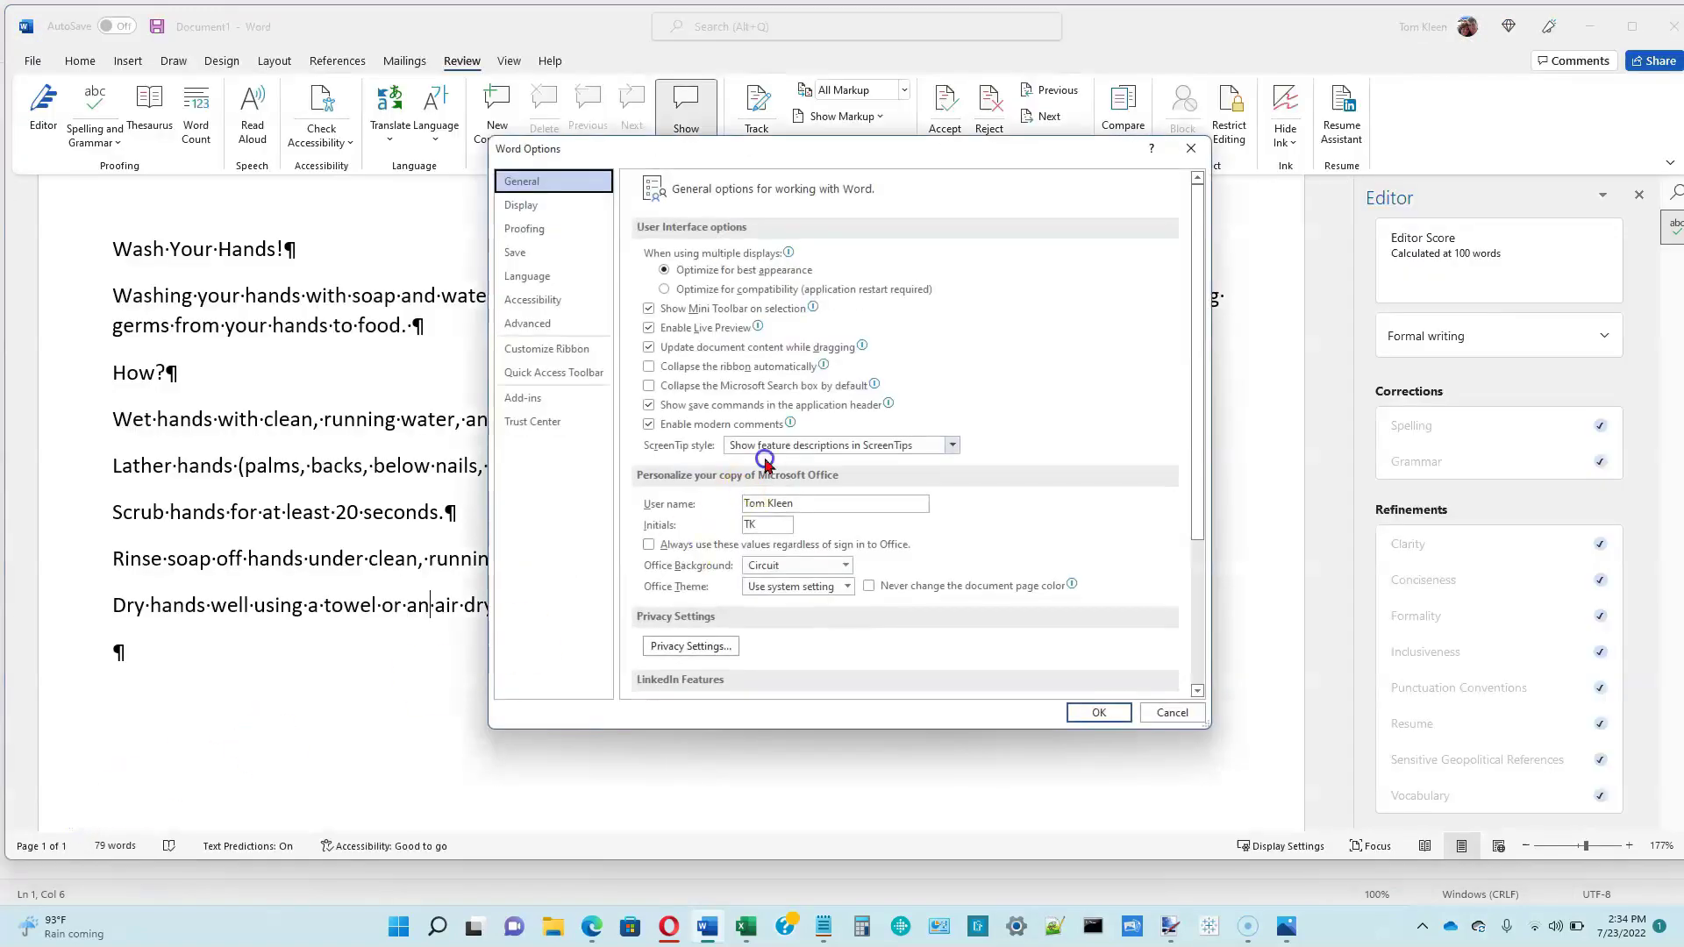
click(765, 447)
click(551, 229)
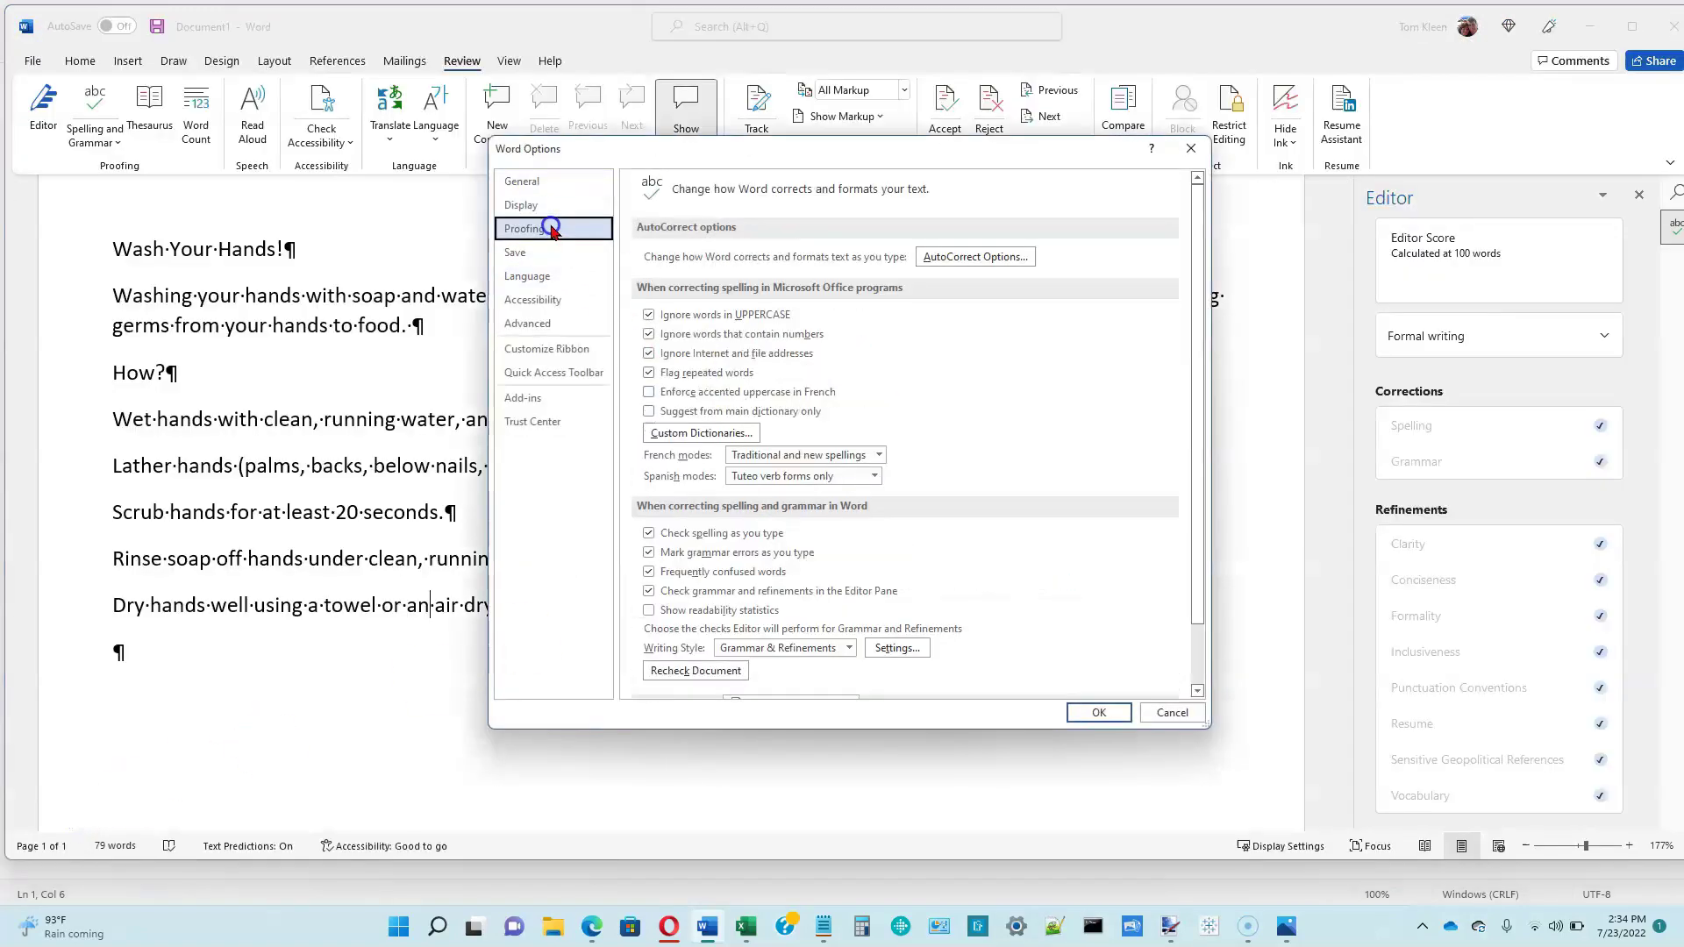
click(990, 355)
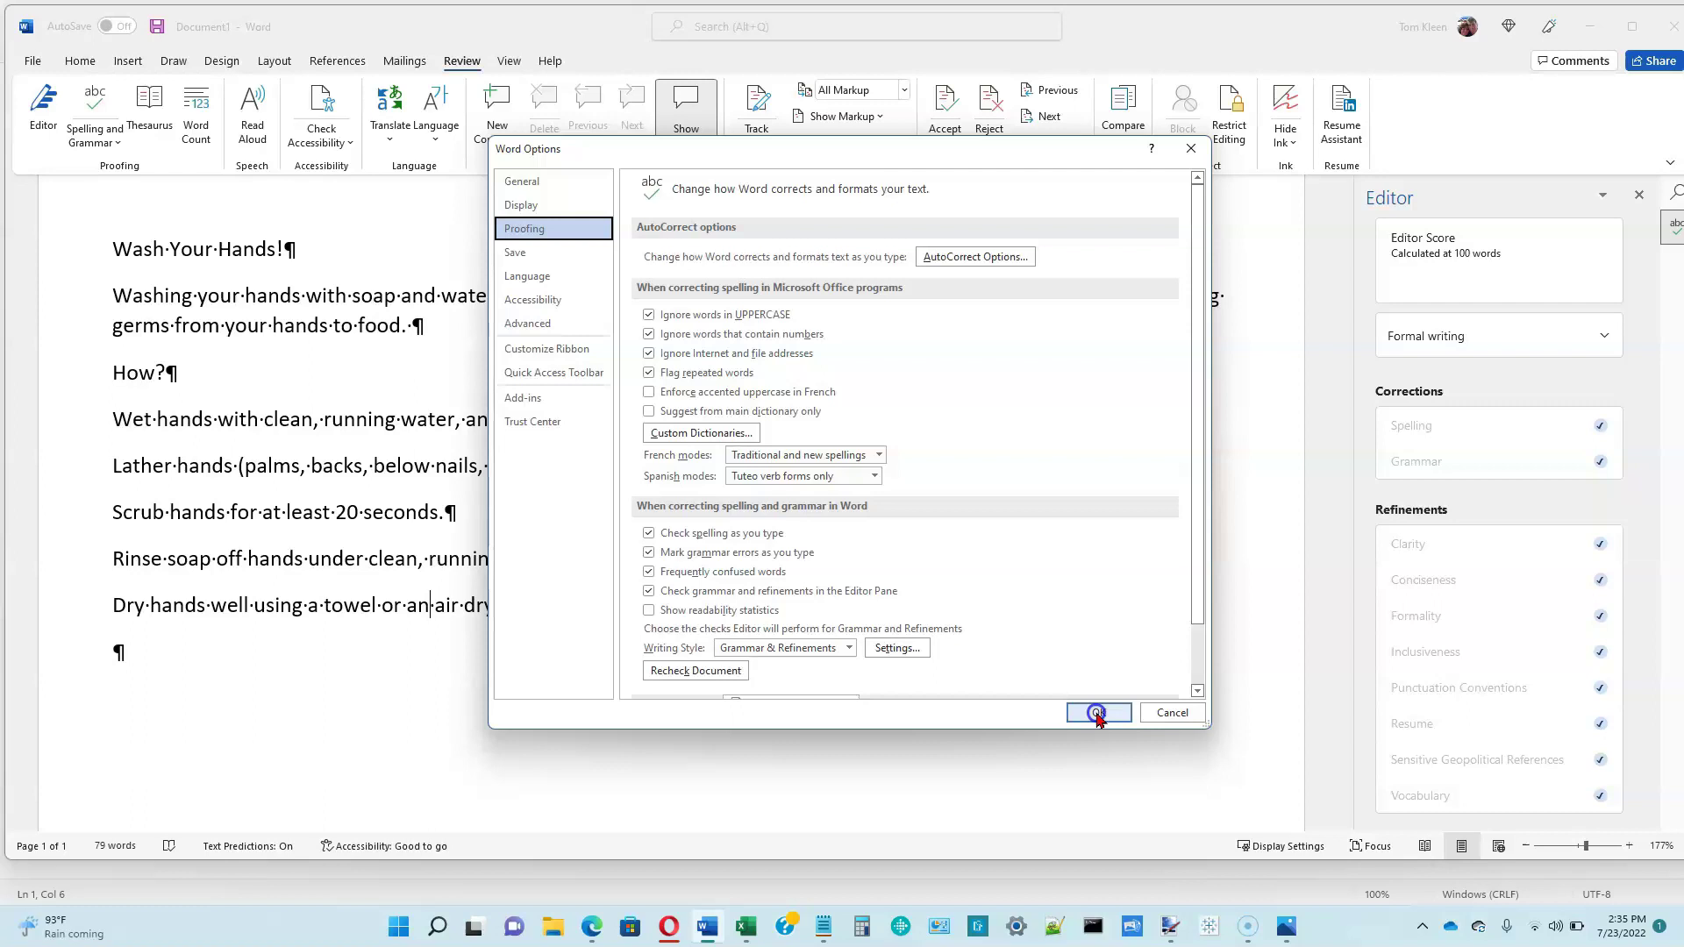
- Close Word Options and add an empty paragraph after the last step for the When? list
click(1097, 714)
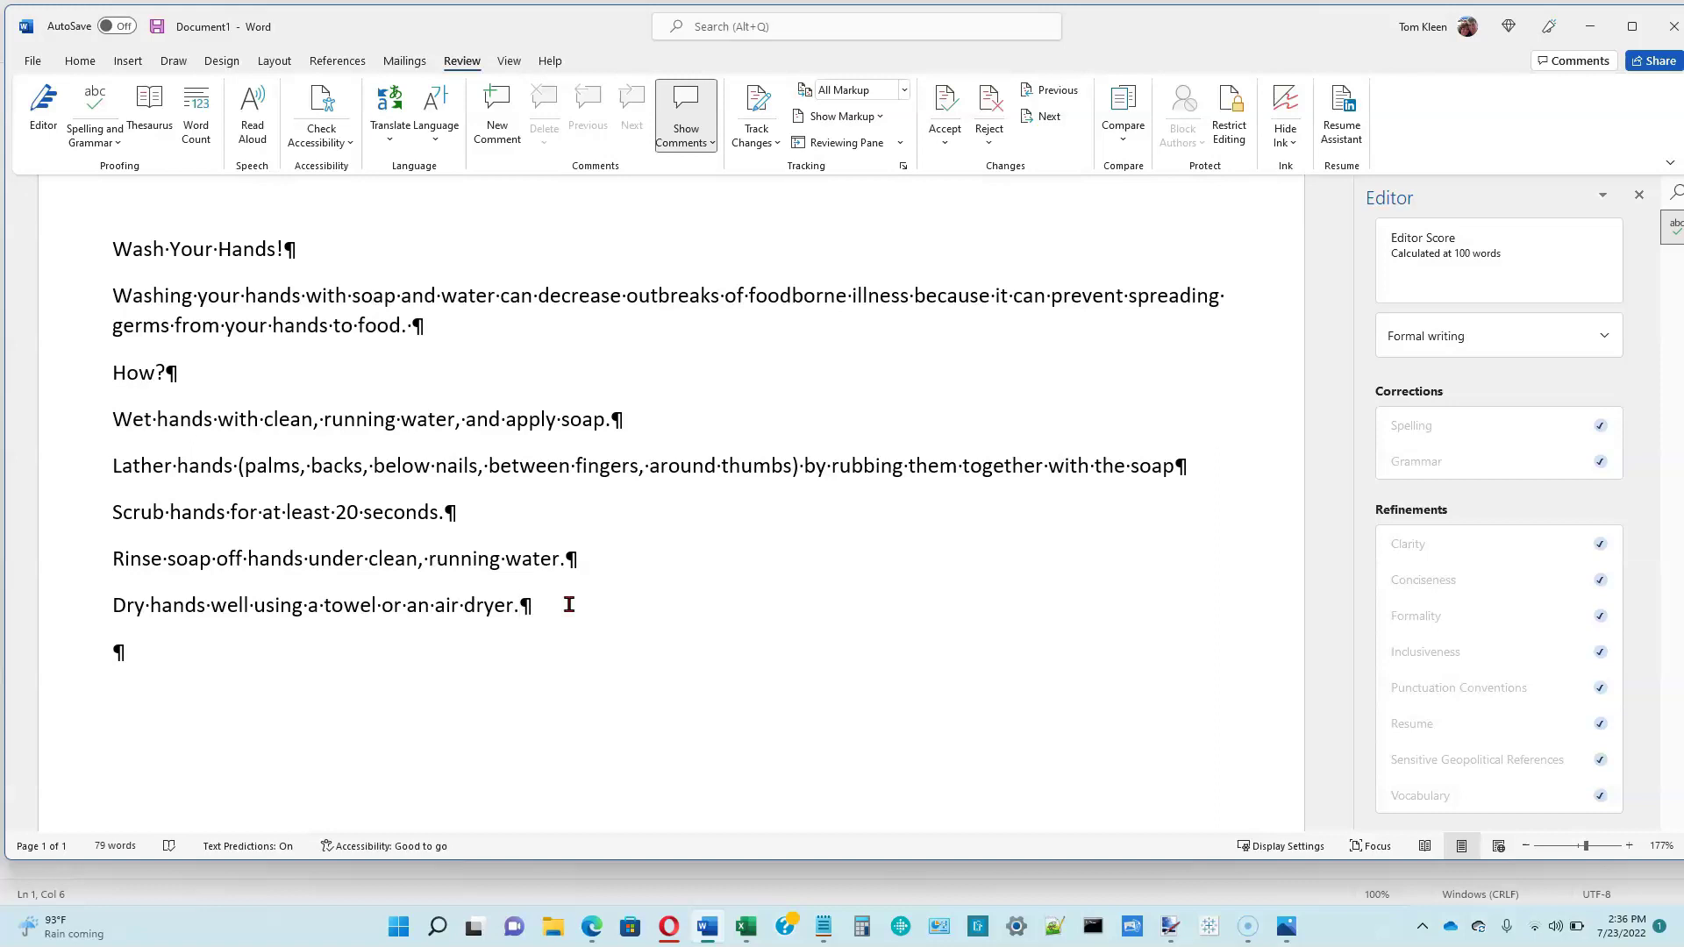
key(Return)
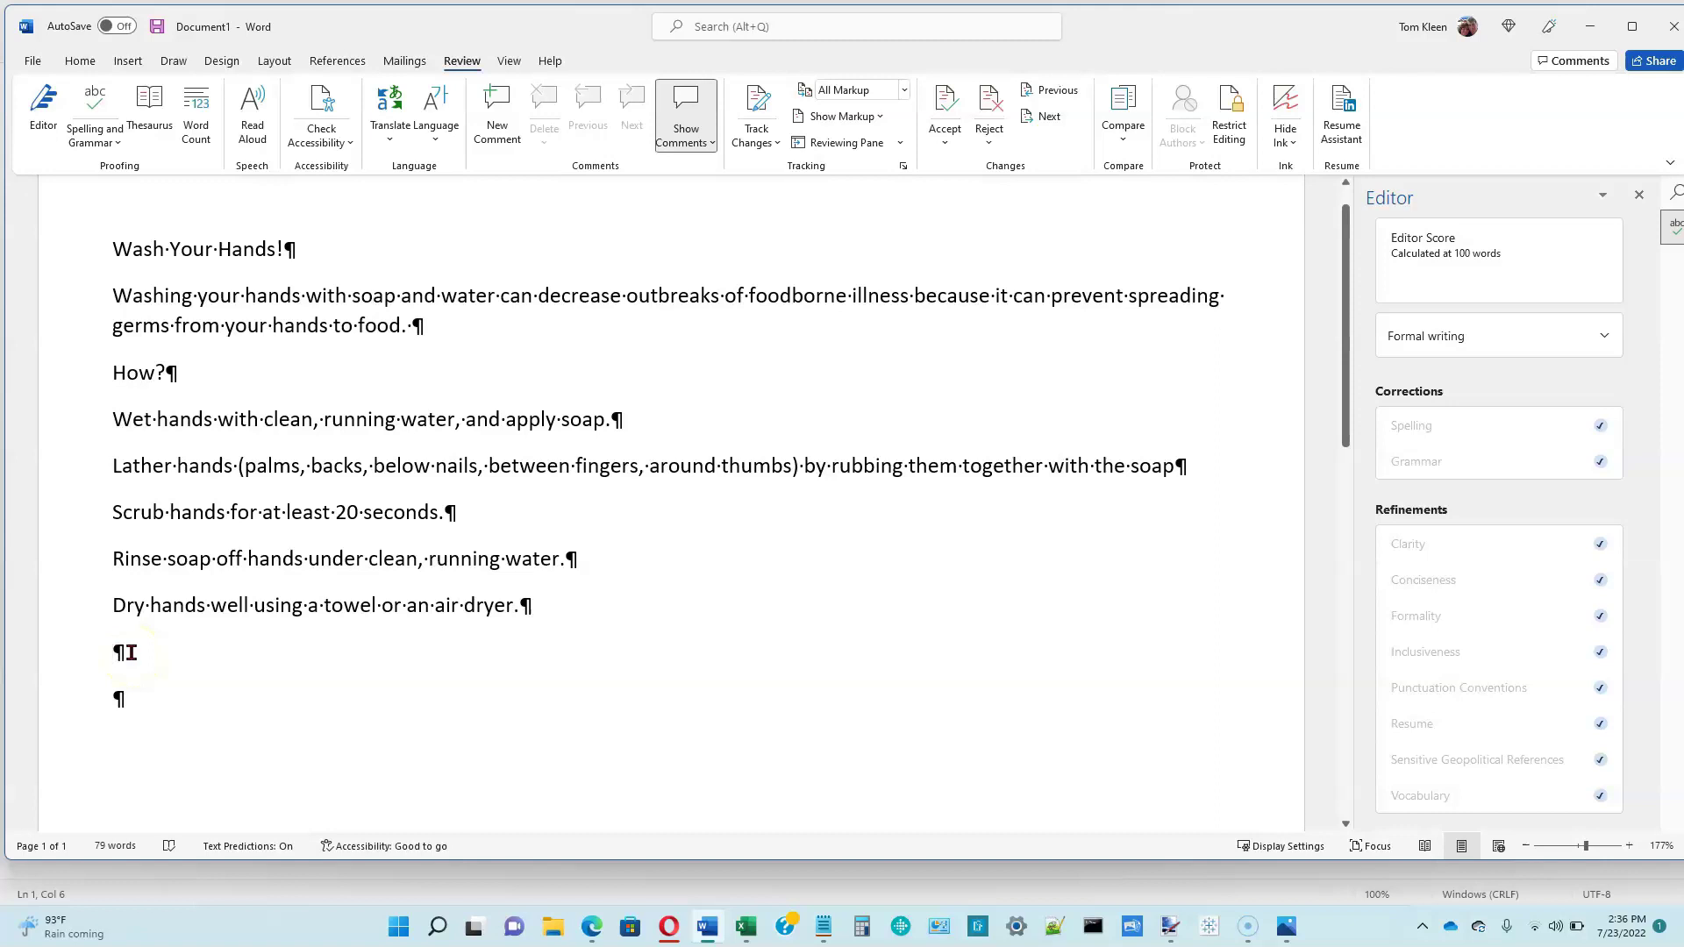
click(123, 697)
click(118, 702)
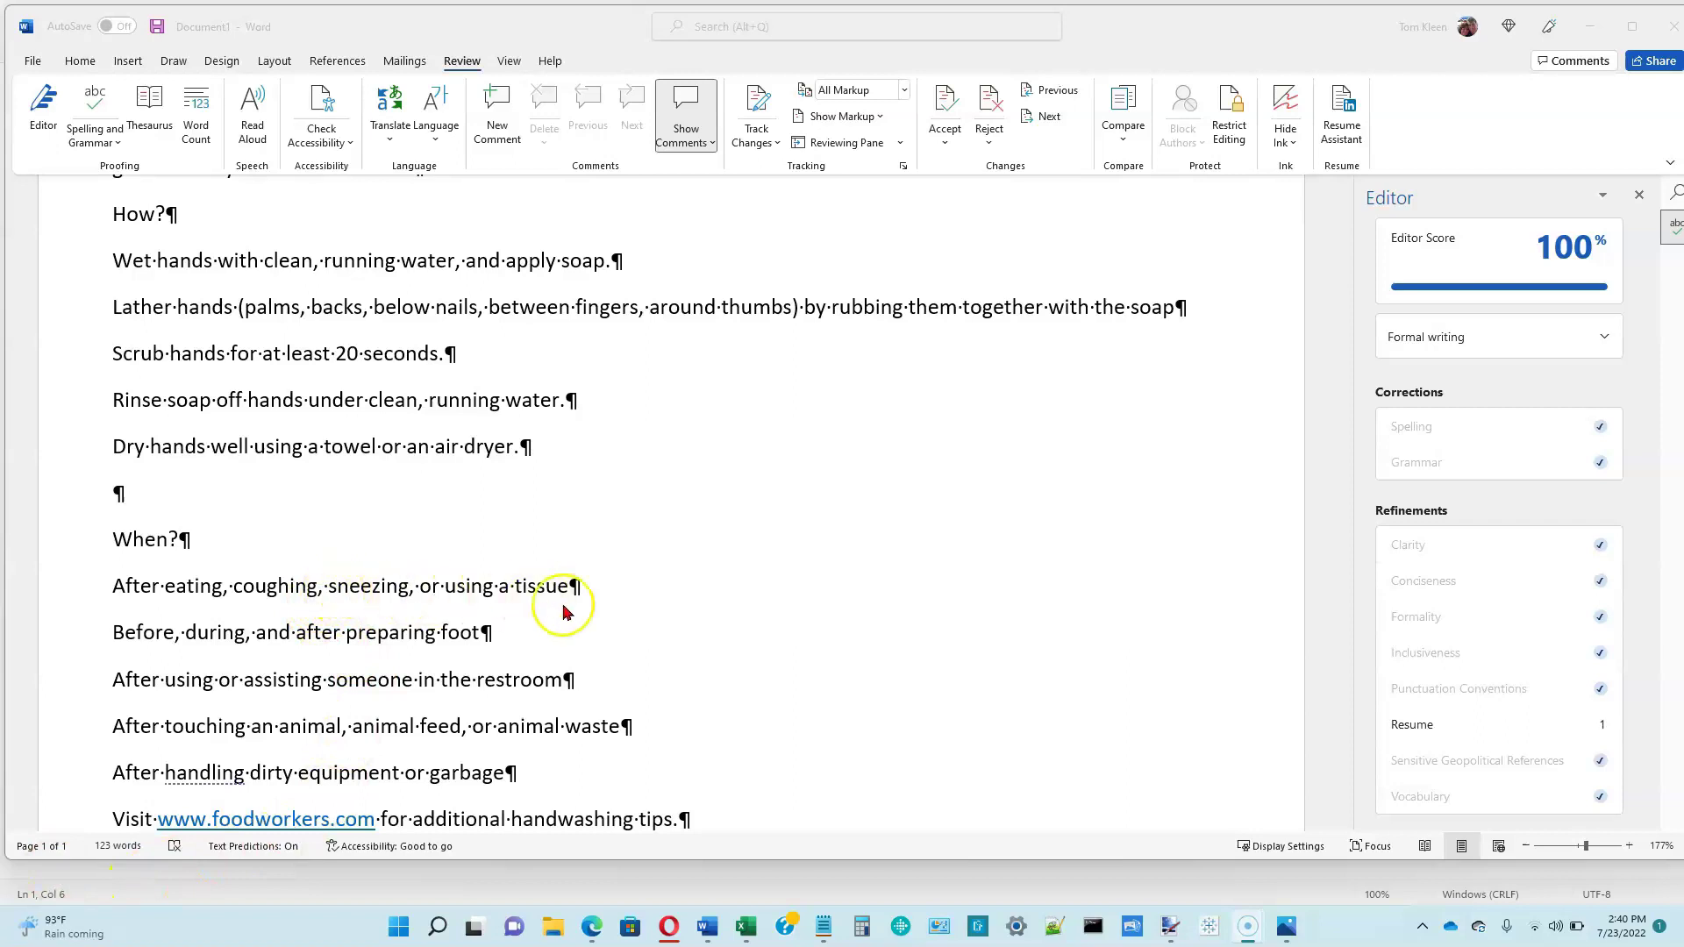
click(129, 585)
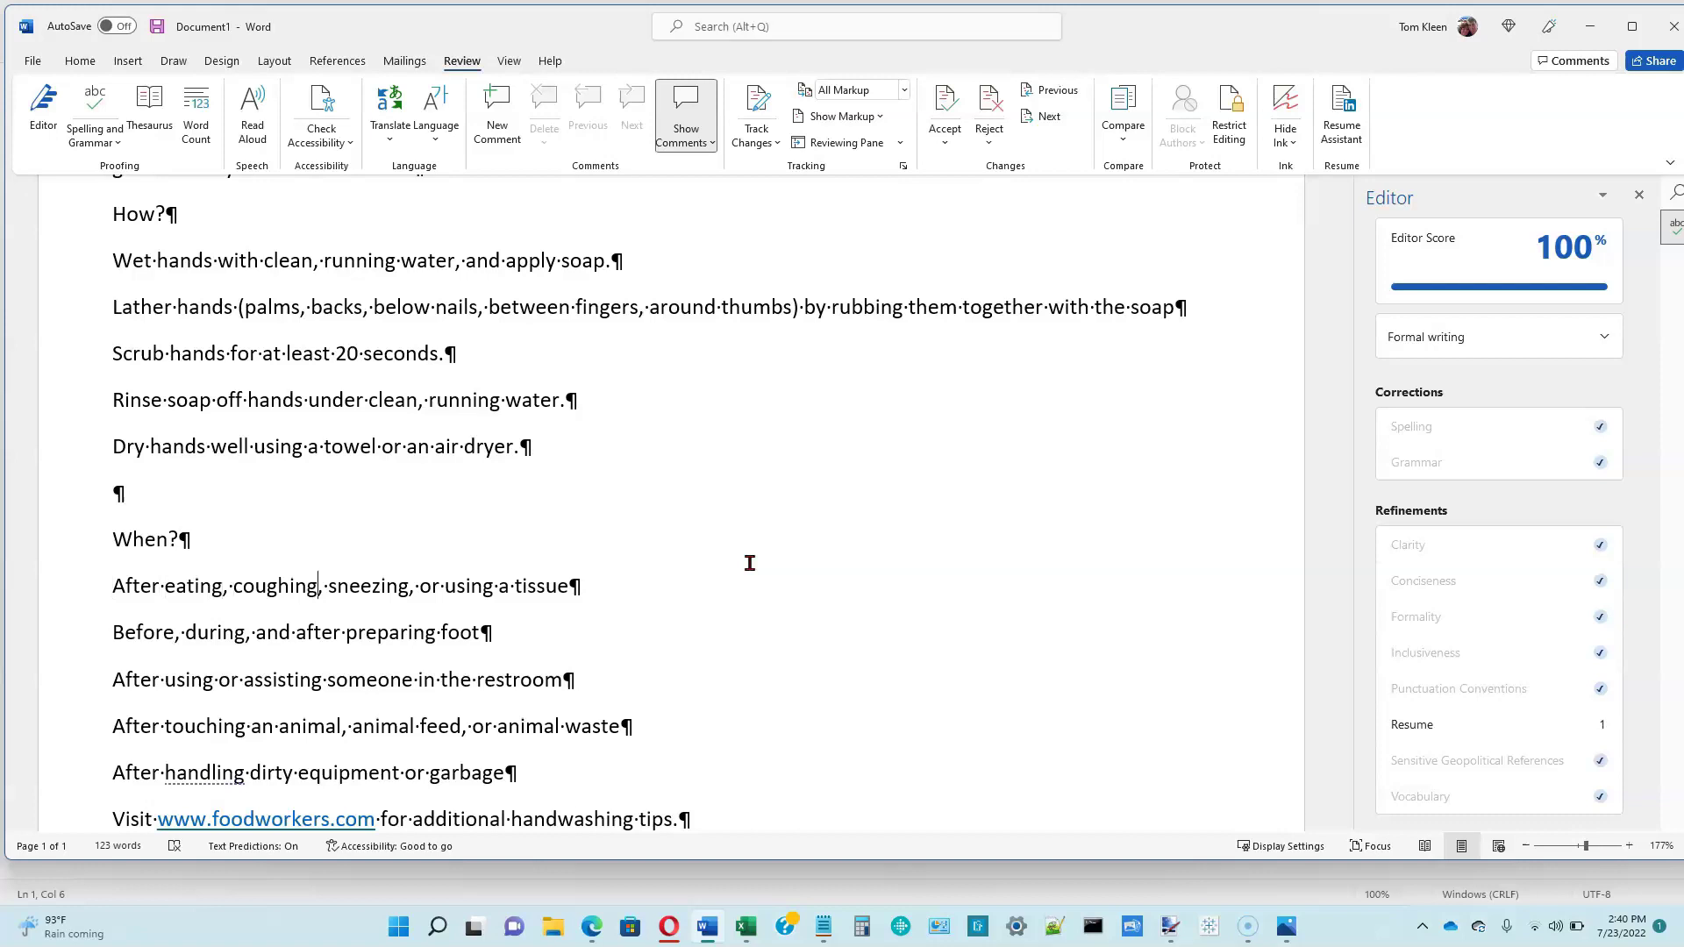
key(ctrl+Right)
key(ctrl+Right)
key(ctrl+Left)
key(ctrl+Left)
key(ctrl+Left)
key(ctrl+Left)
key(Right)
key(Right)
key(Right)
key(Right)
key(Right)
key(Right)
key(Right)
key(Right)
key(Down)
key(Home)
key(ctrl+Left)
key(Home)
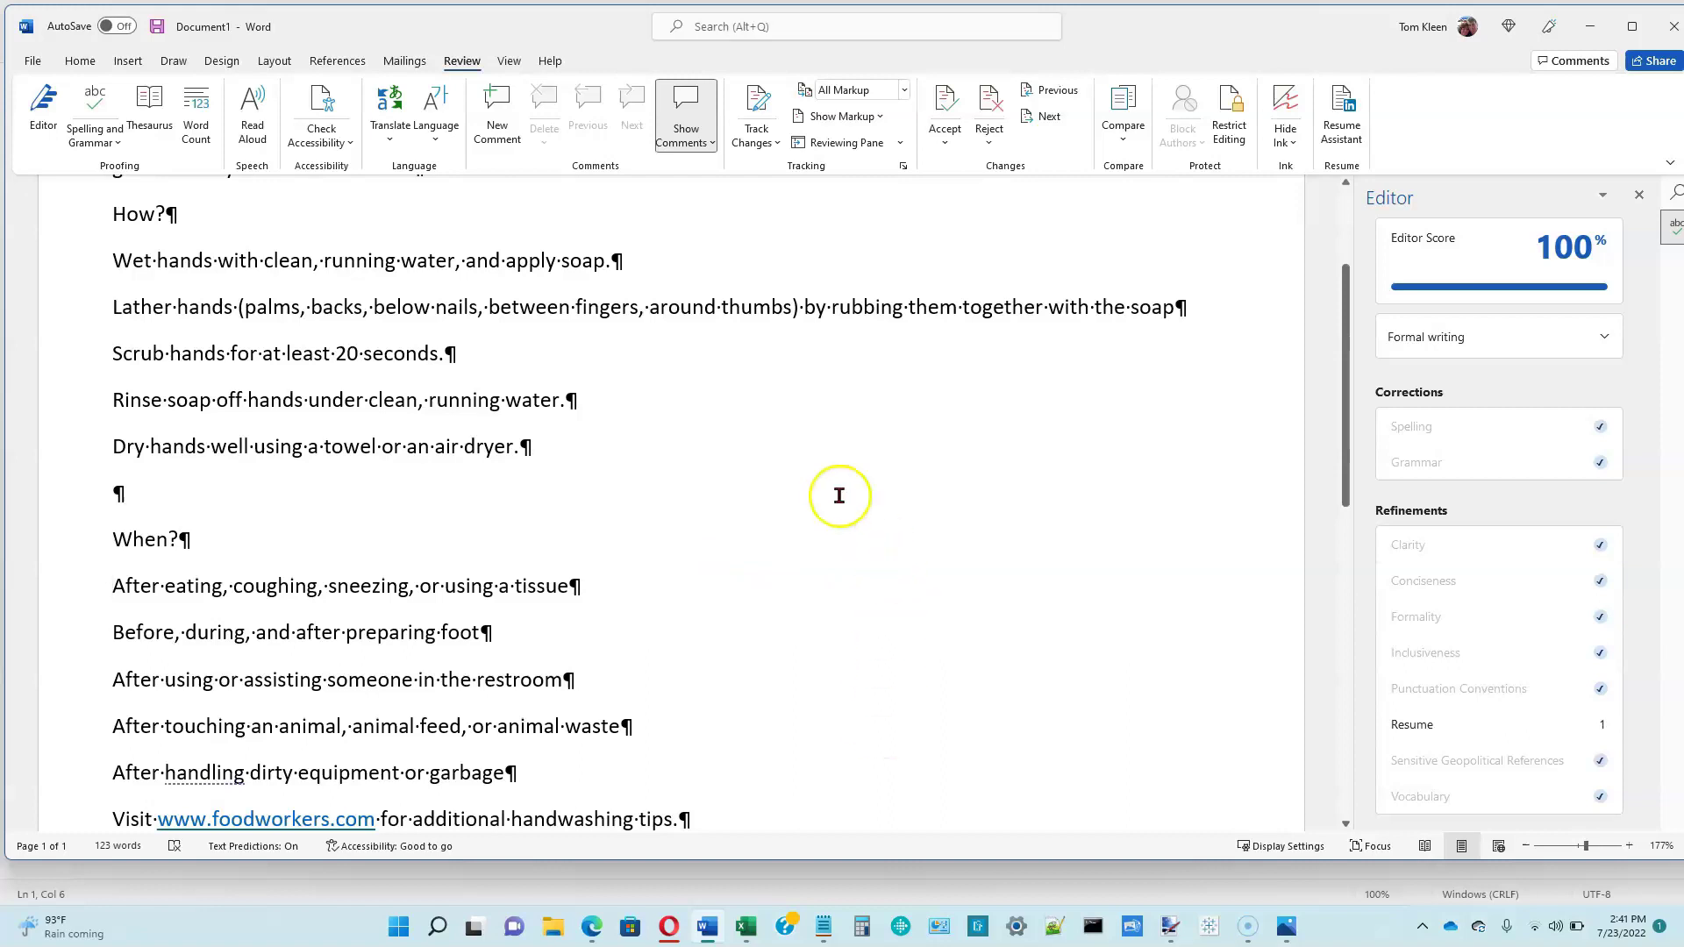
- Close the Editor and Search panes and scroll back to the top of the document
click(1642, 200)
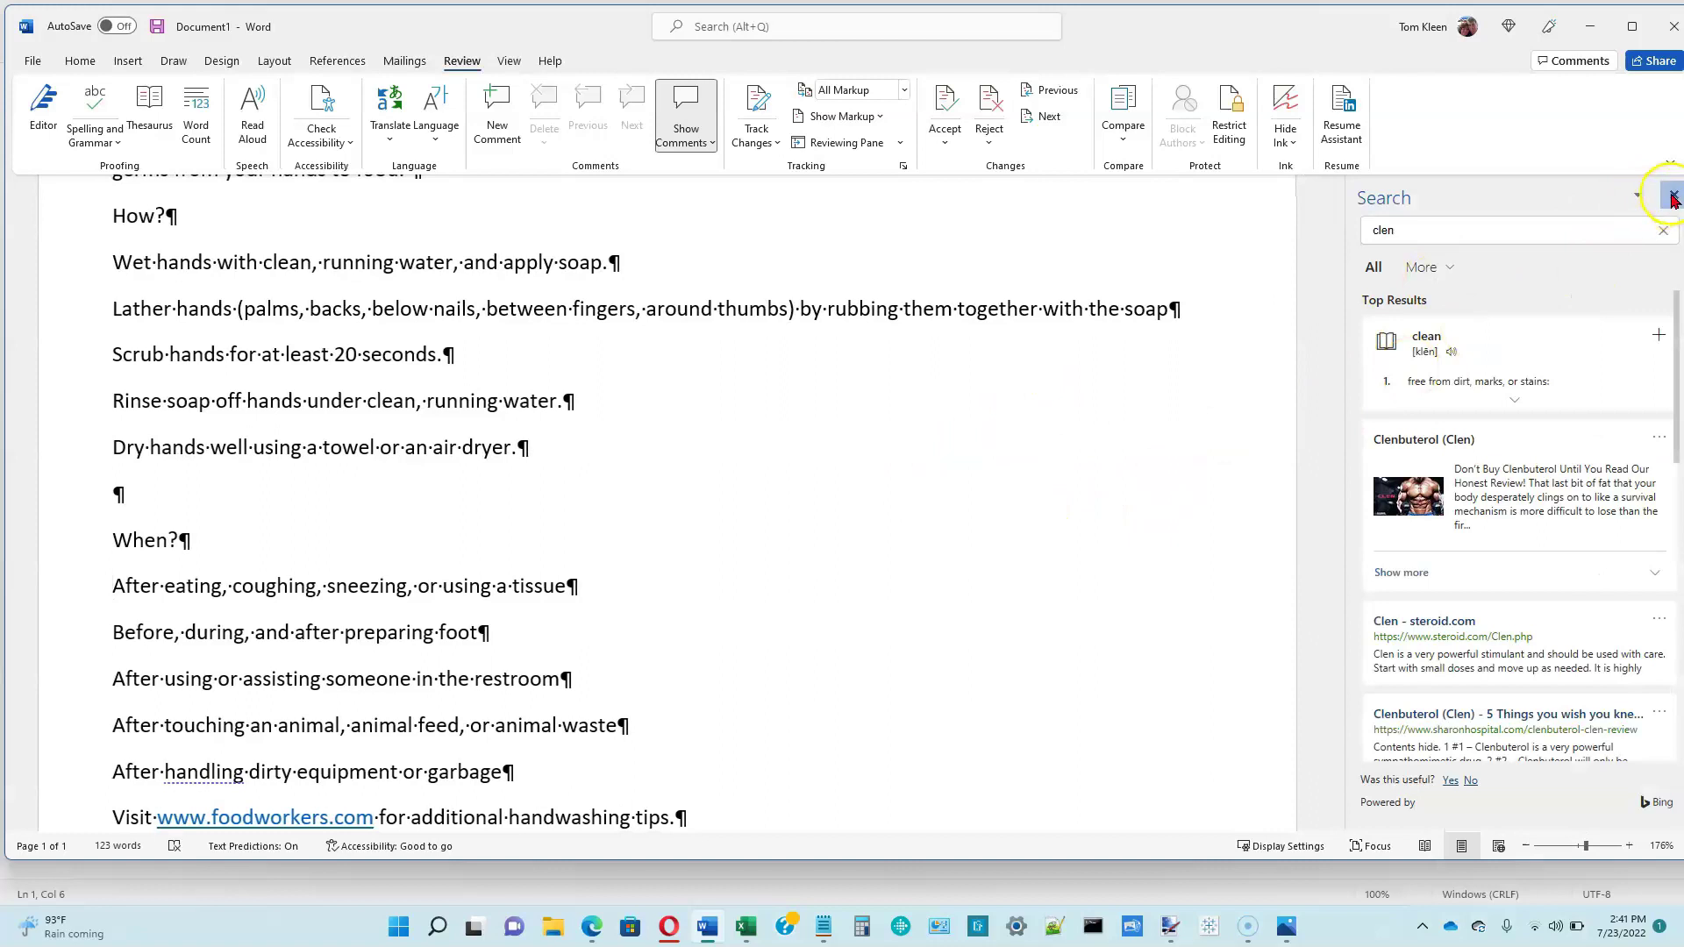
click(1672, 200)
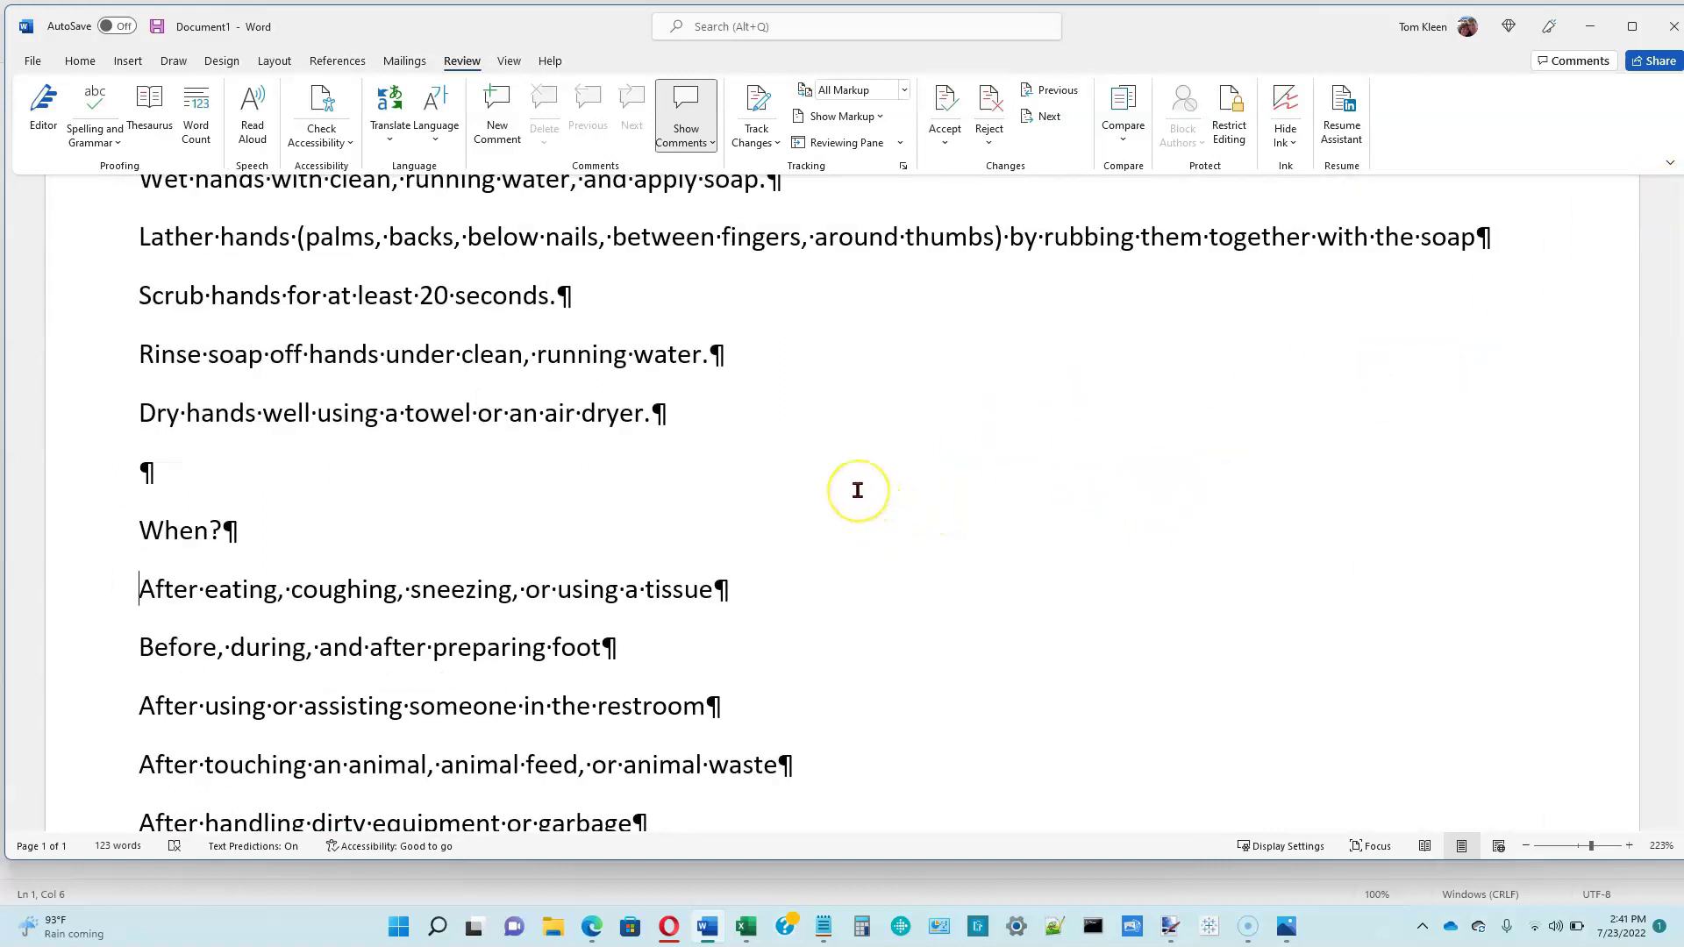
scroll(858, 490, up, 5)
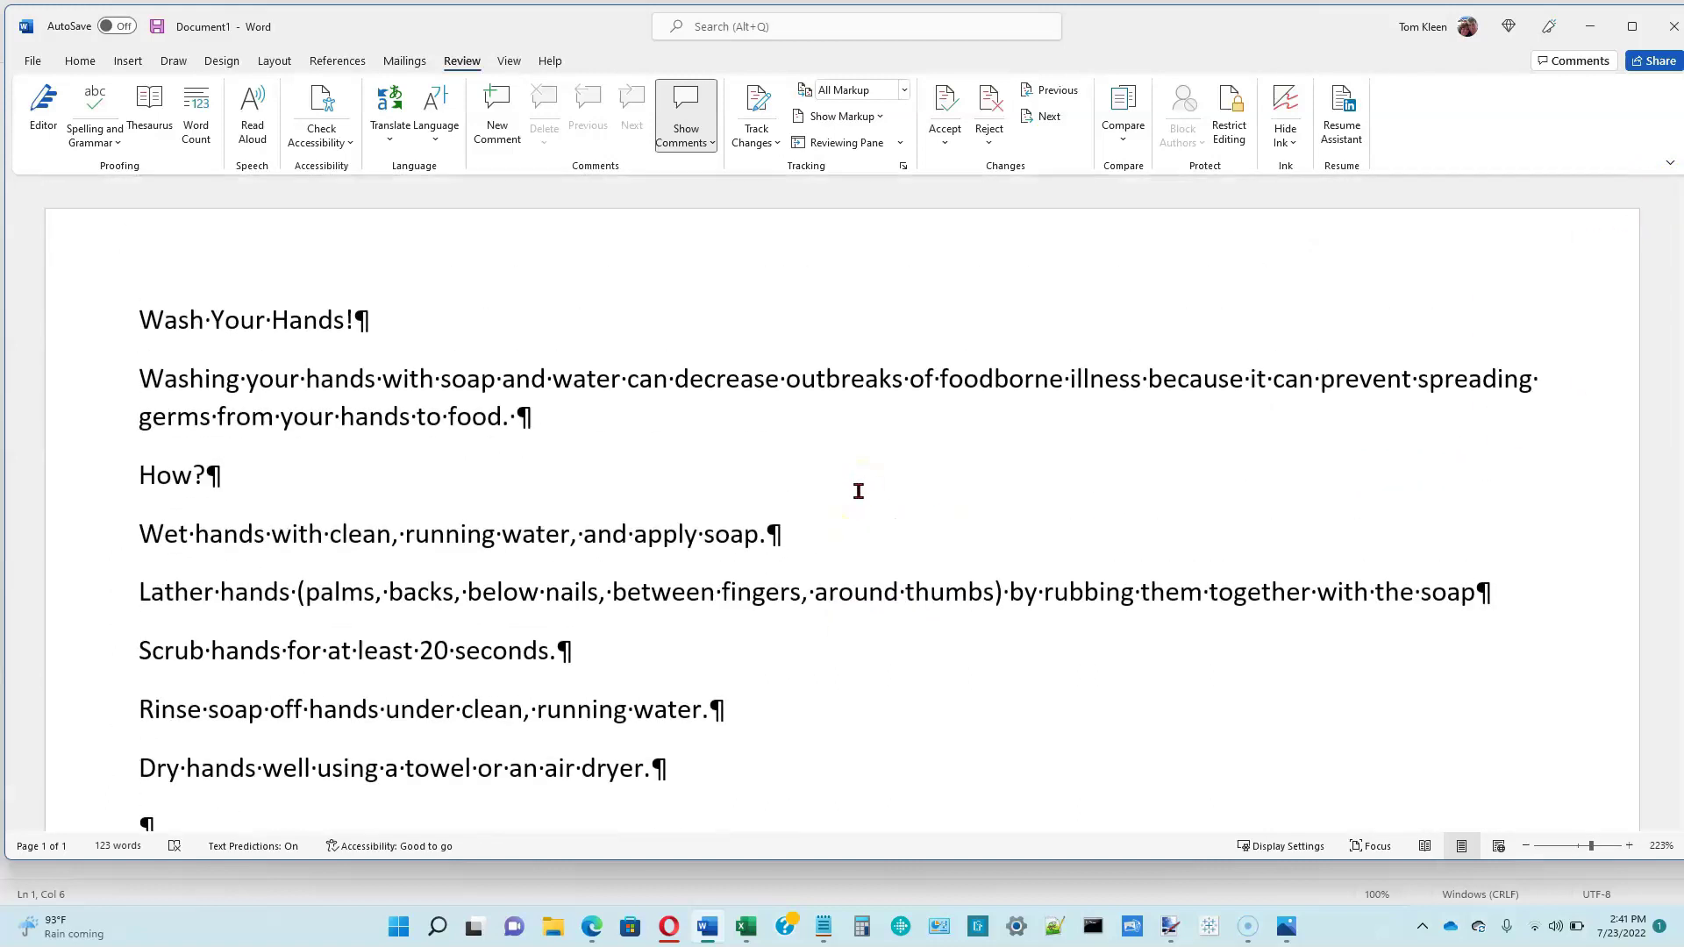
scroll(858, 490, down, 10)
scroll(857, 490, up, 3)
scroll(857, 491, up, 6)
- Start Save As and choose the Desktop as the save location
click(33, 63)
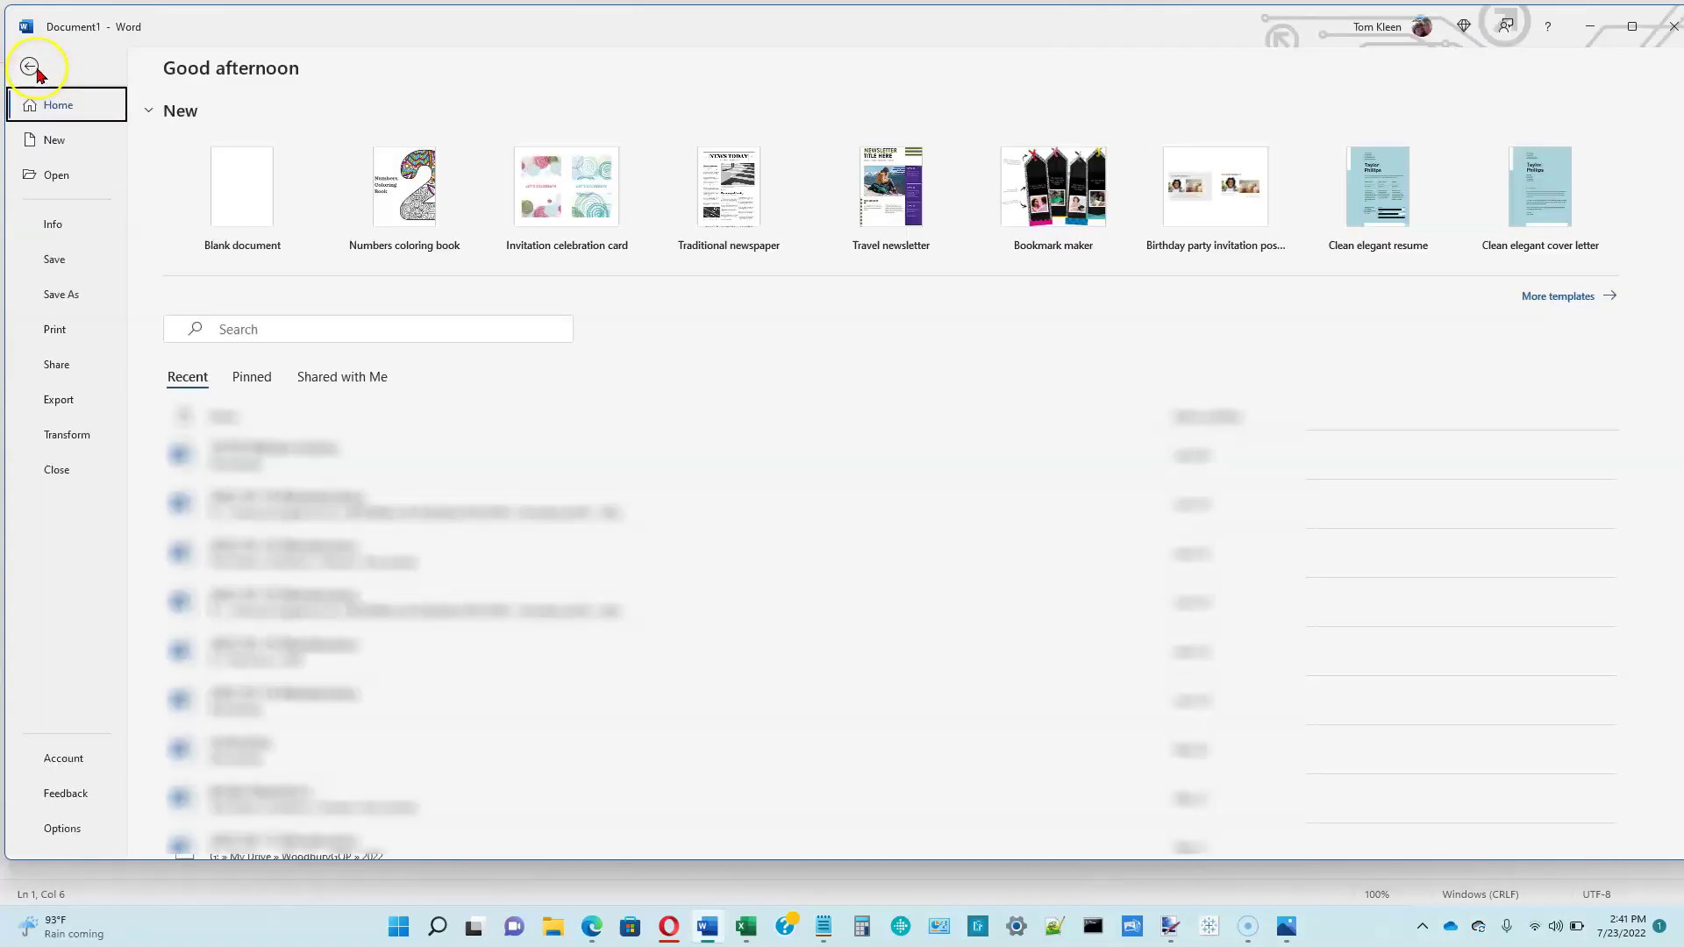
click(61, 300)
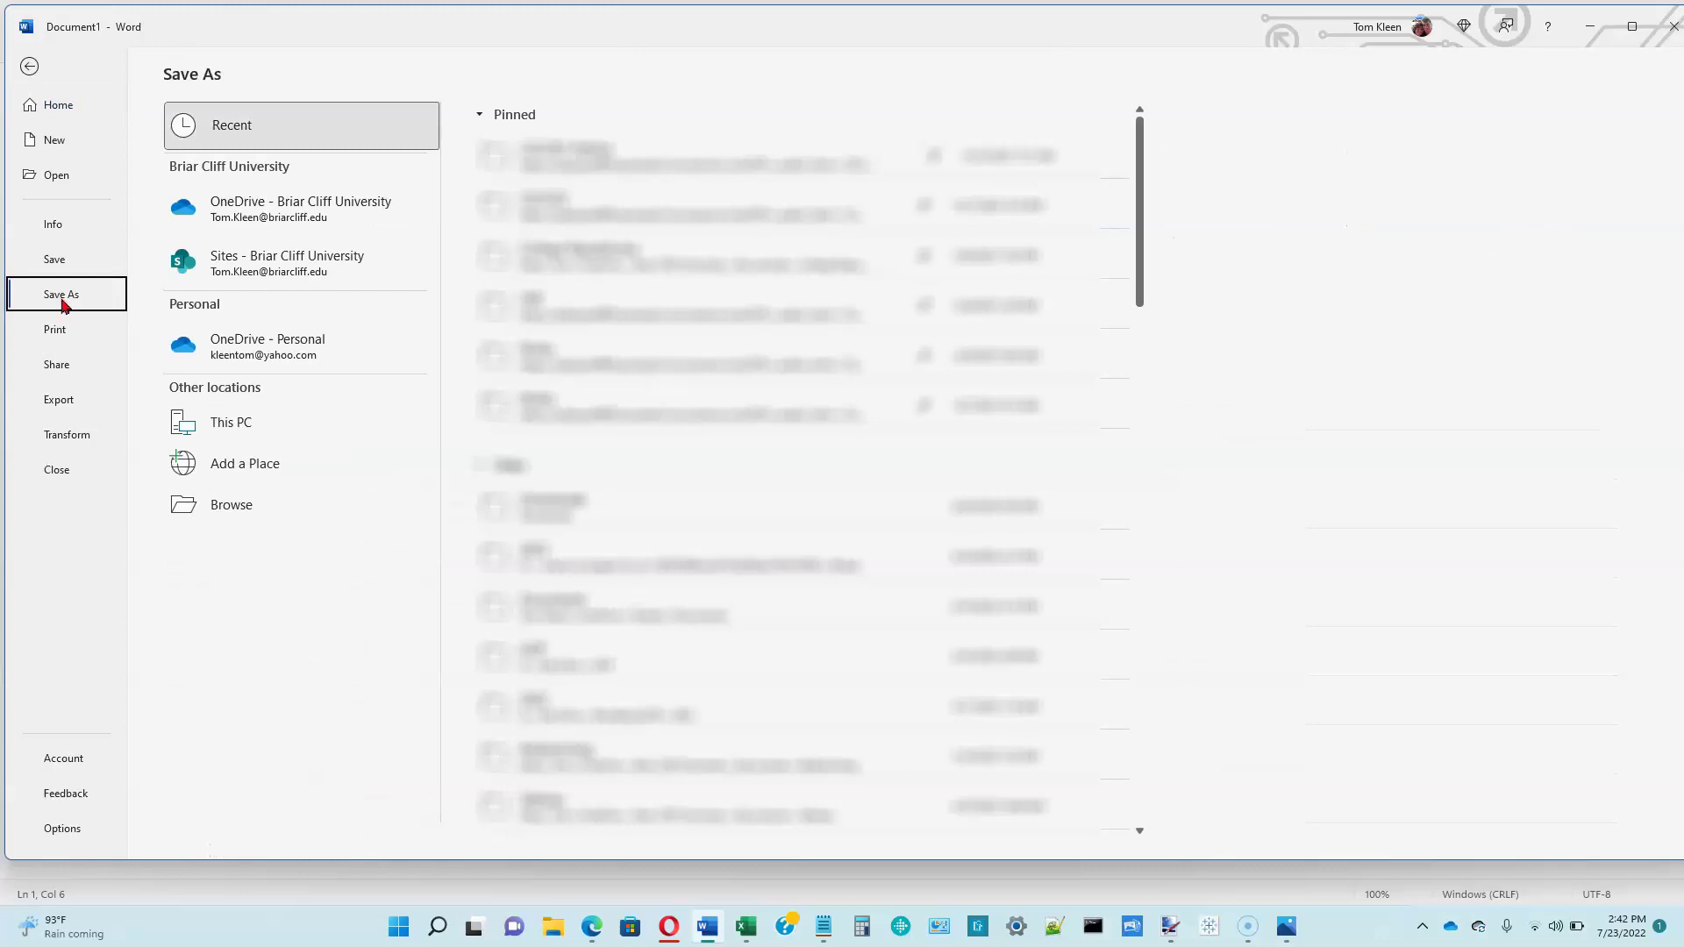
click(243, 511)
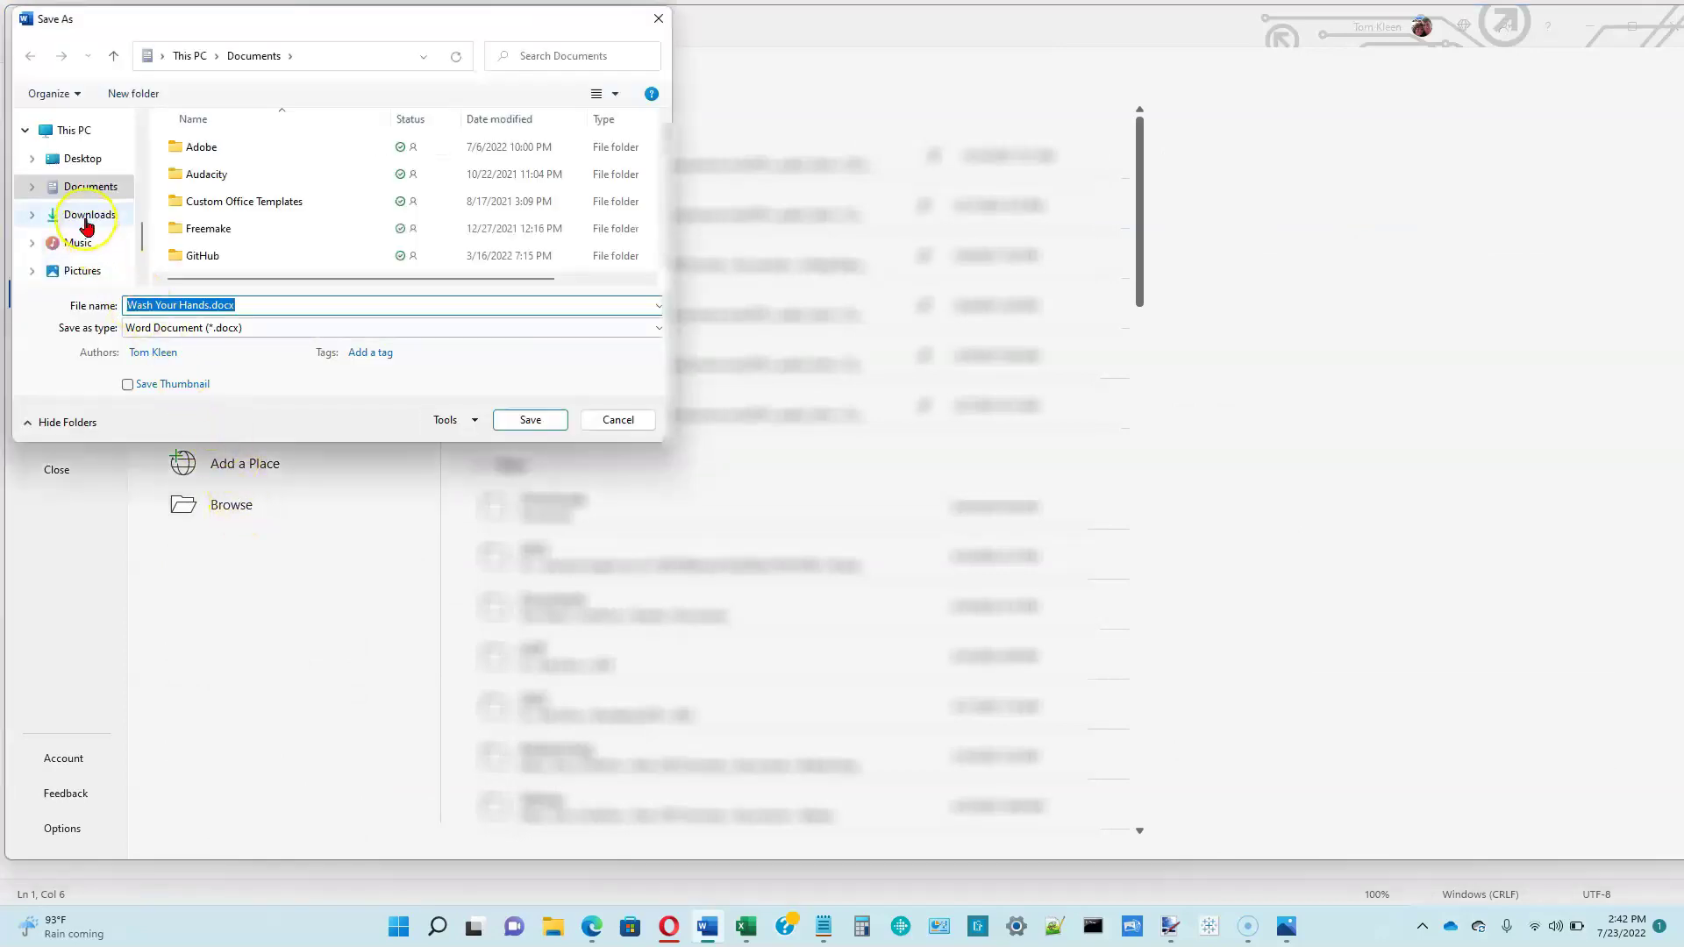
click(83, 159)
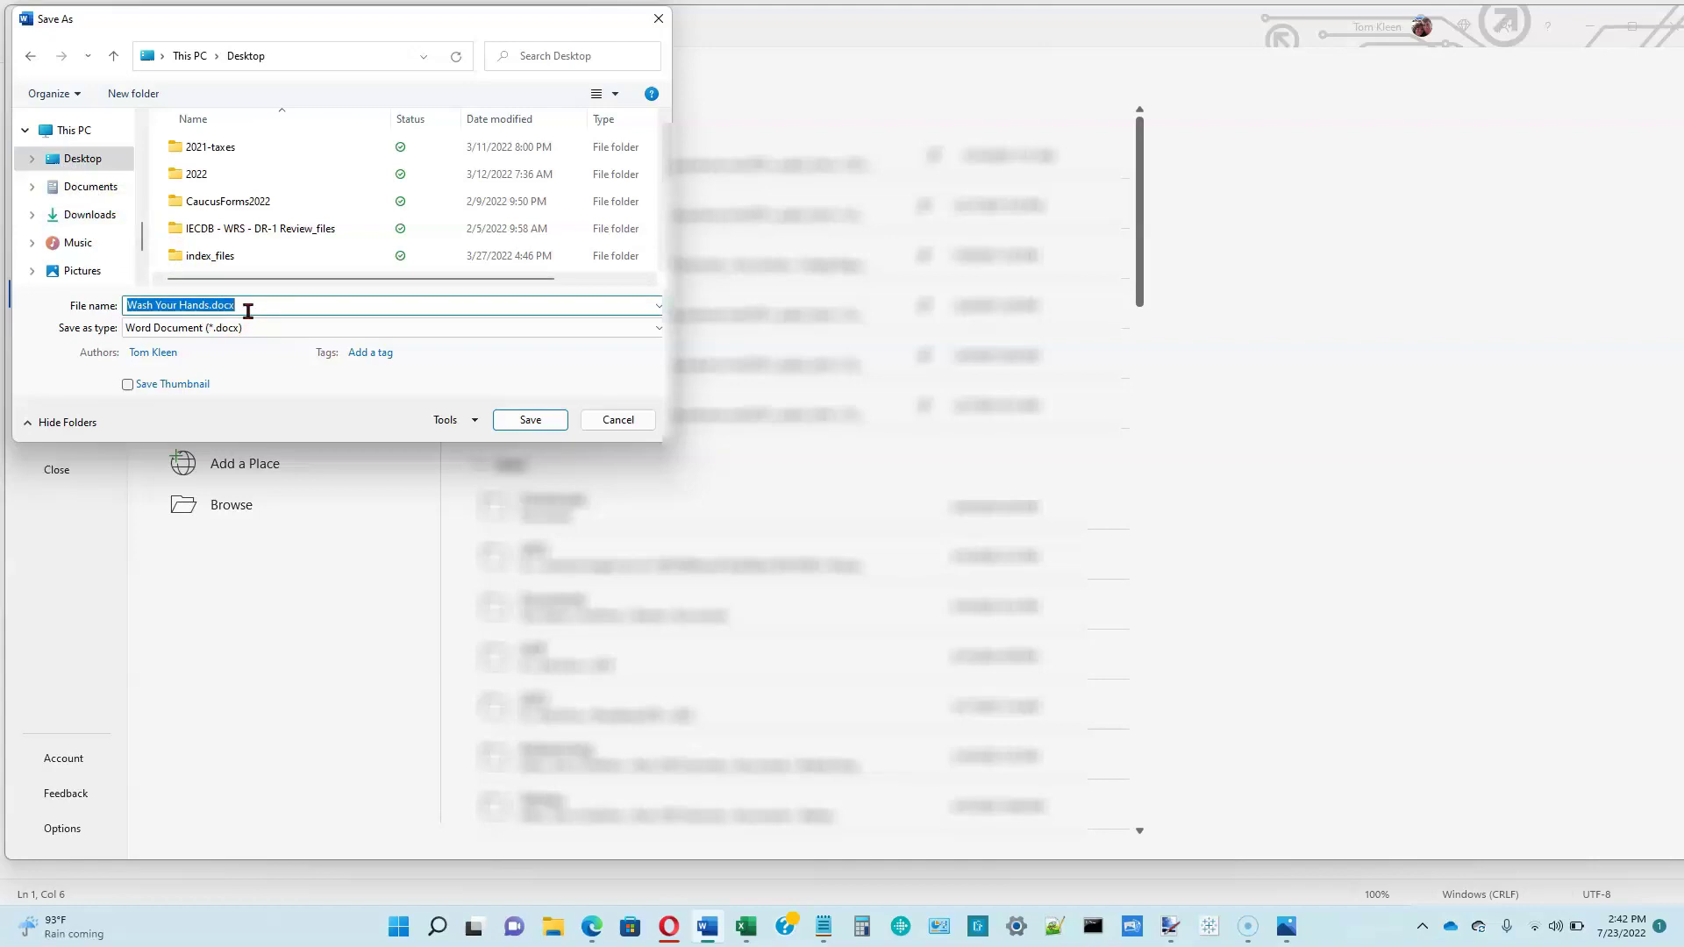
- Name the file SC_WD_1_WashHandsFlyerUnformatted as a Word Document and save it
text(SC)
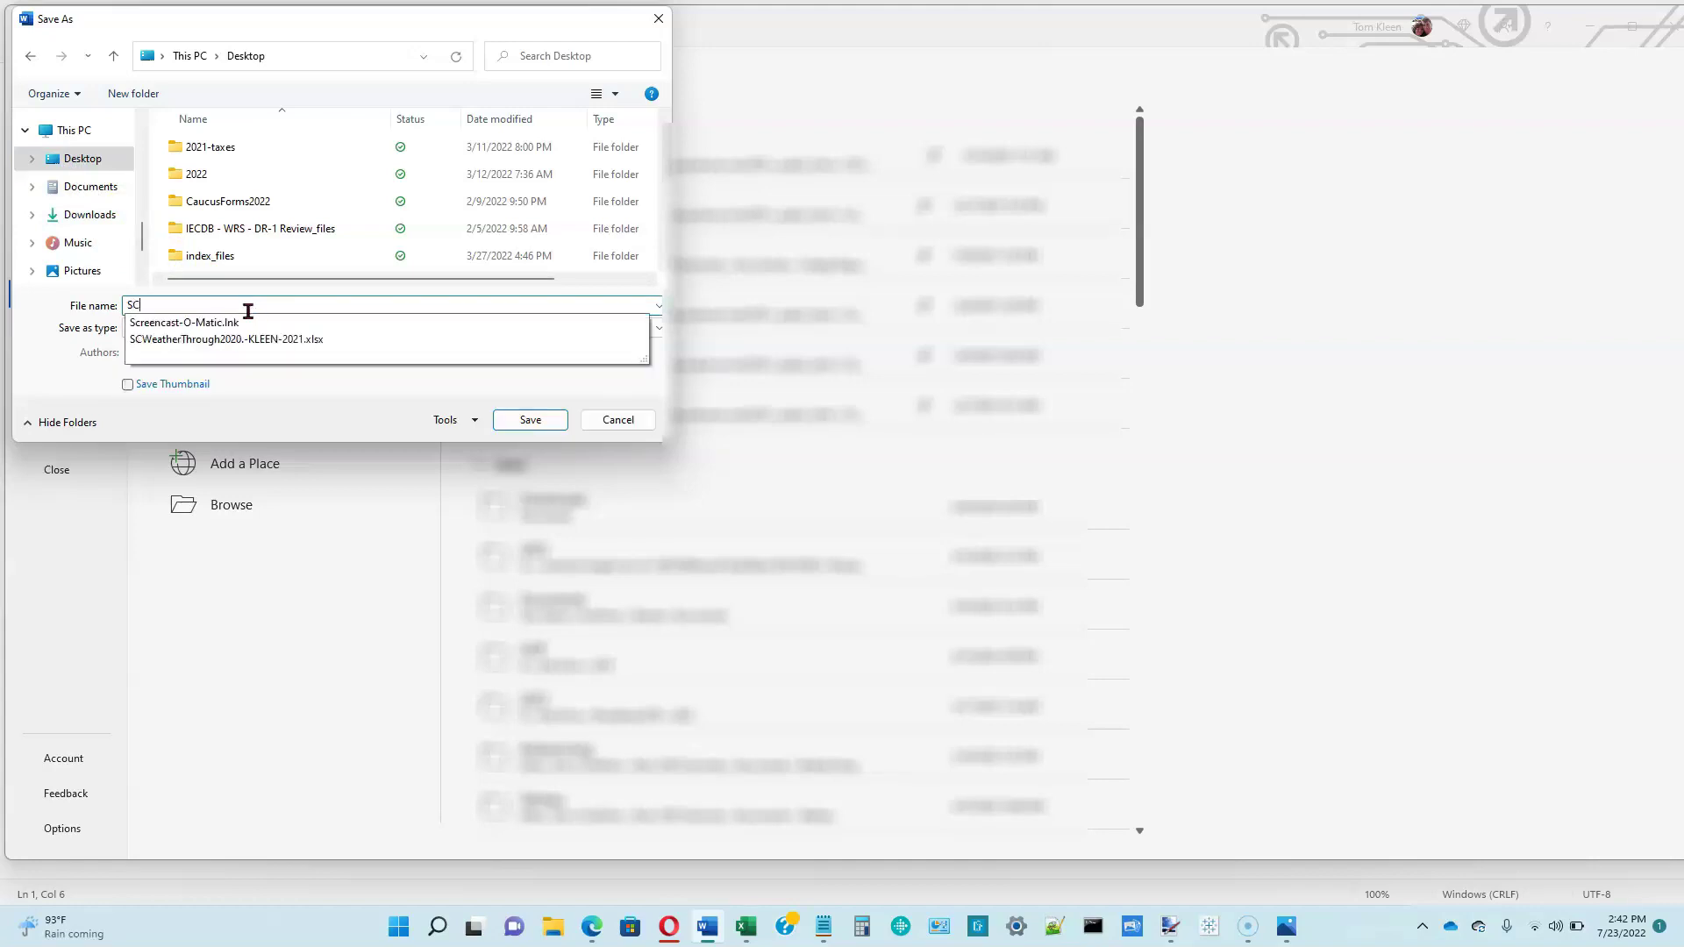
text(_WD_1)
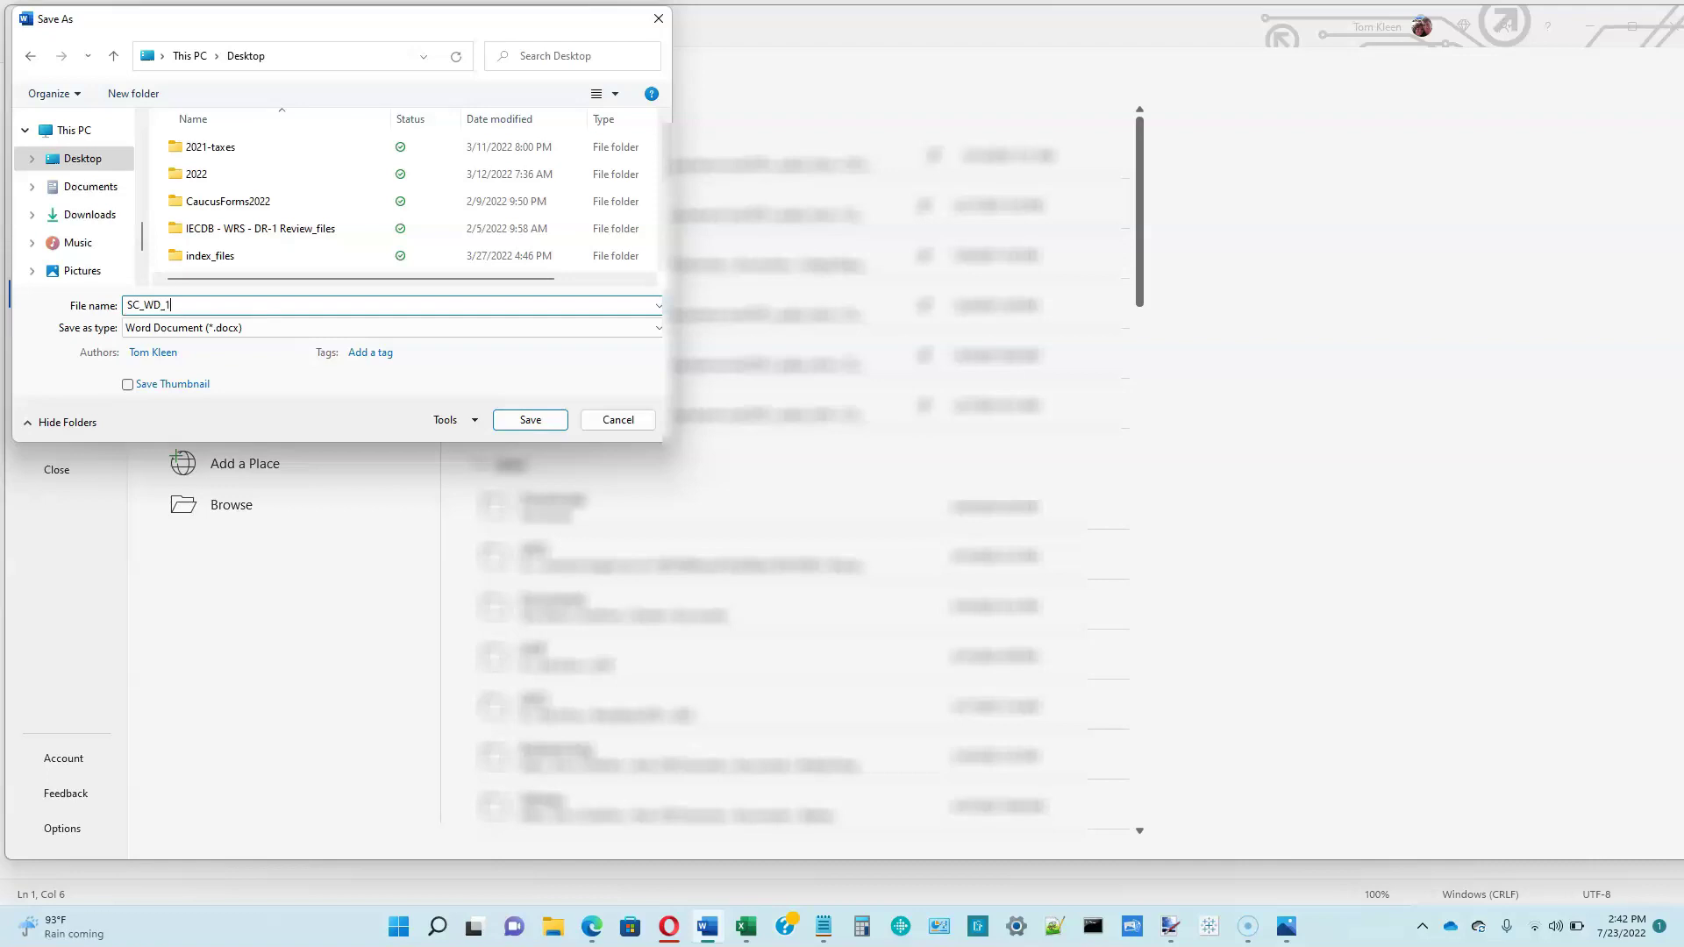
text(Wahs)
text(H)
key(BackSpace)
key(BackSpace)
key(BackSpace)
text(shHandsFlyerUnformatted)
click(228, 335)
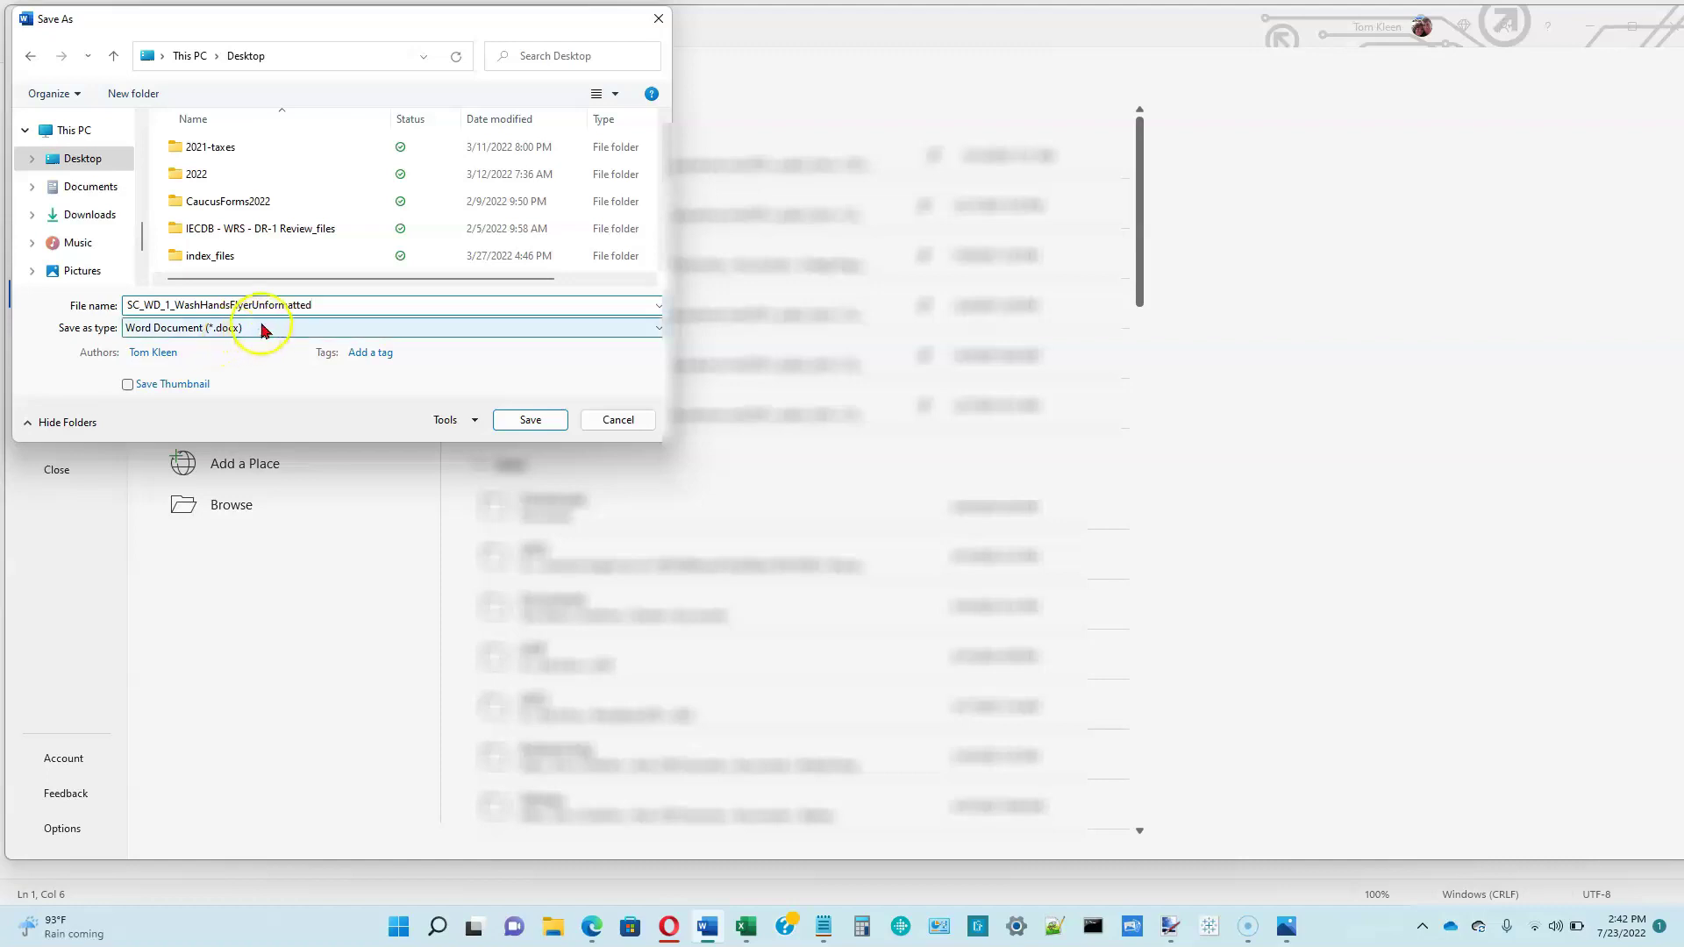
click(322, 305)
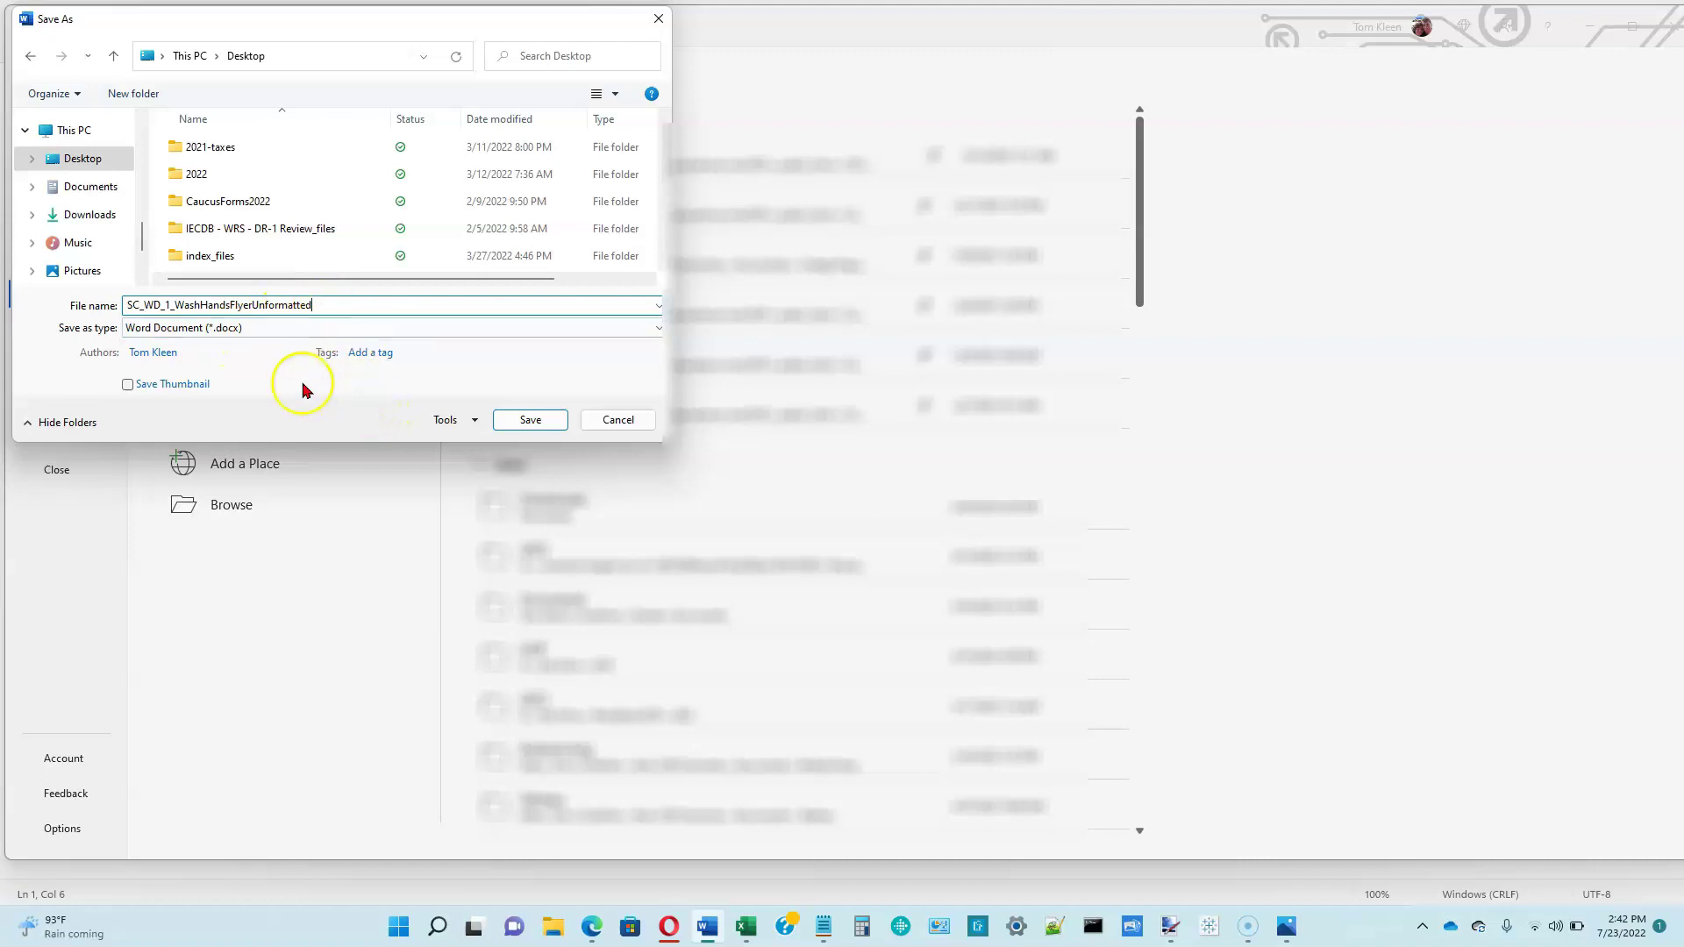
click(271, 332)
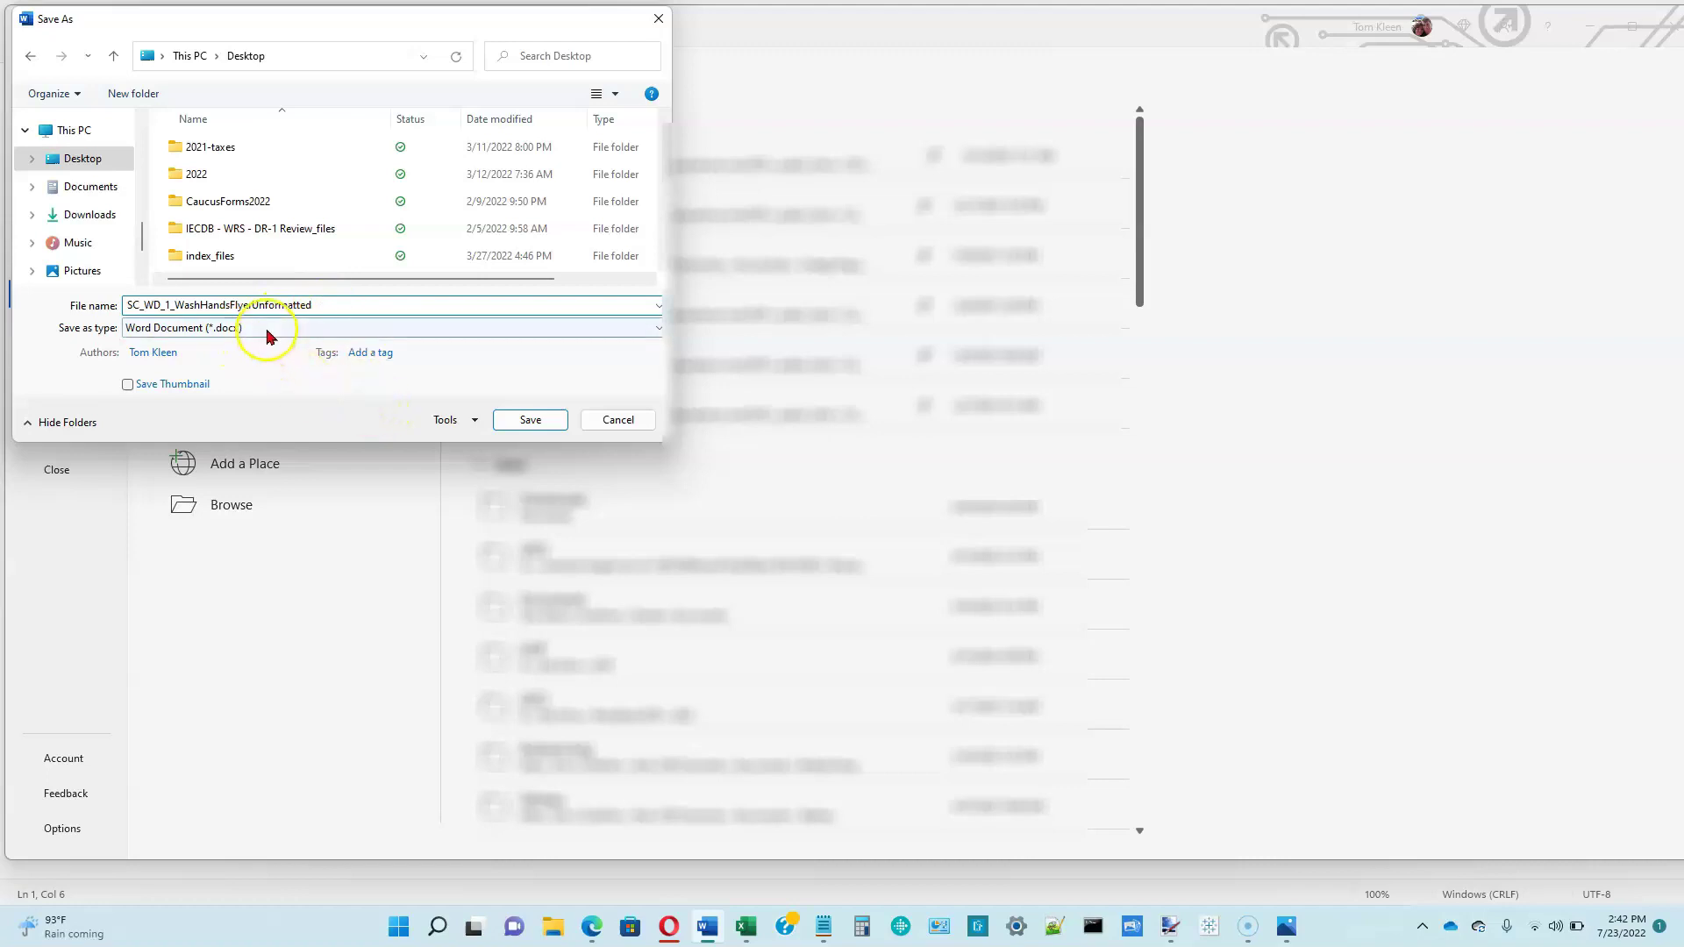
click(515, 426)
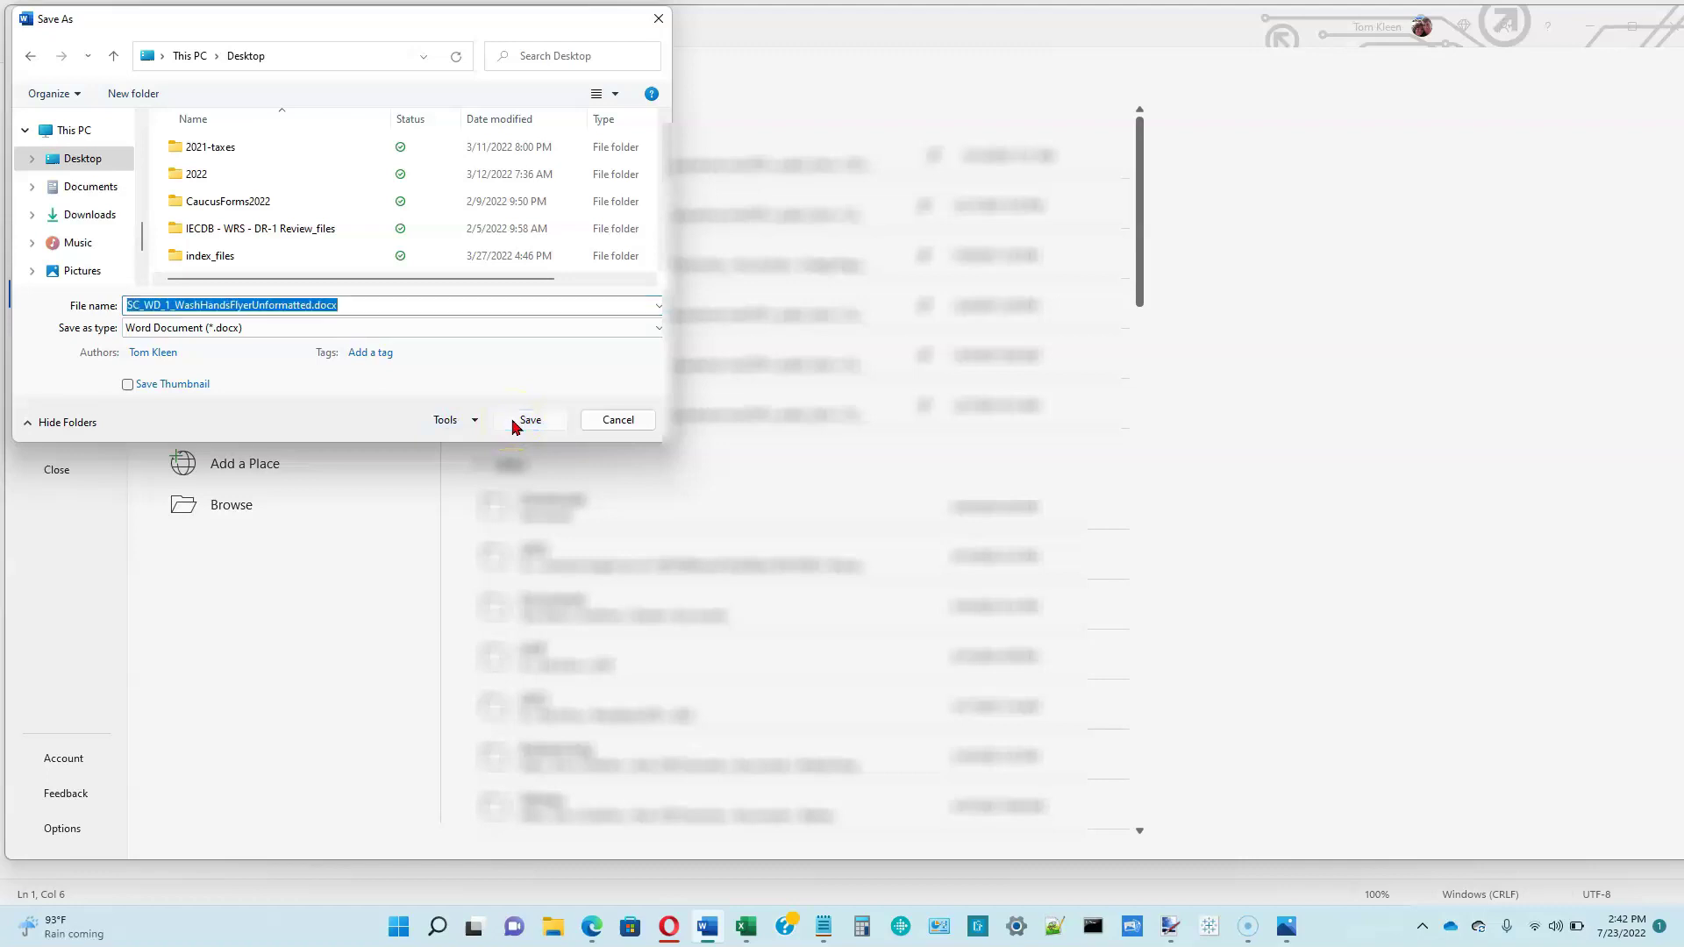
click(527, 420)
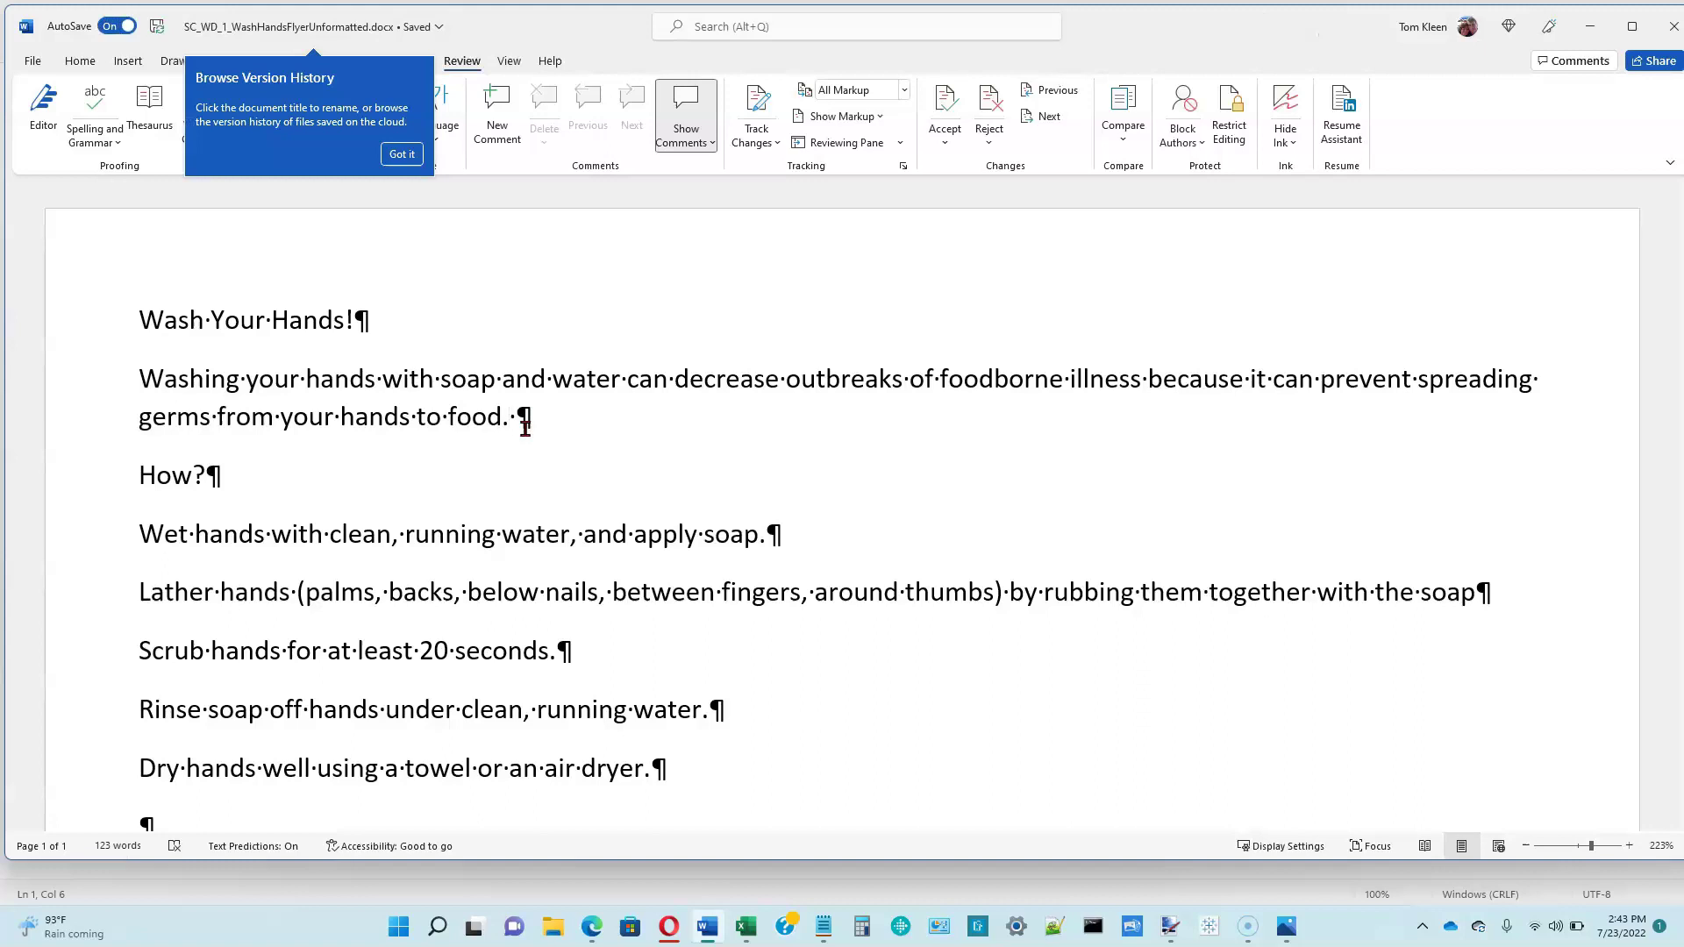
- Dismiss the version history tip and return to the top of the document
click(522, 424)
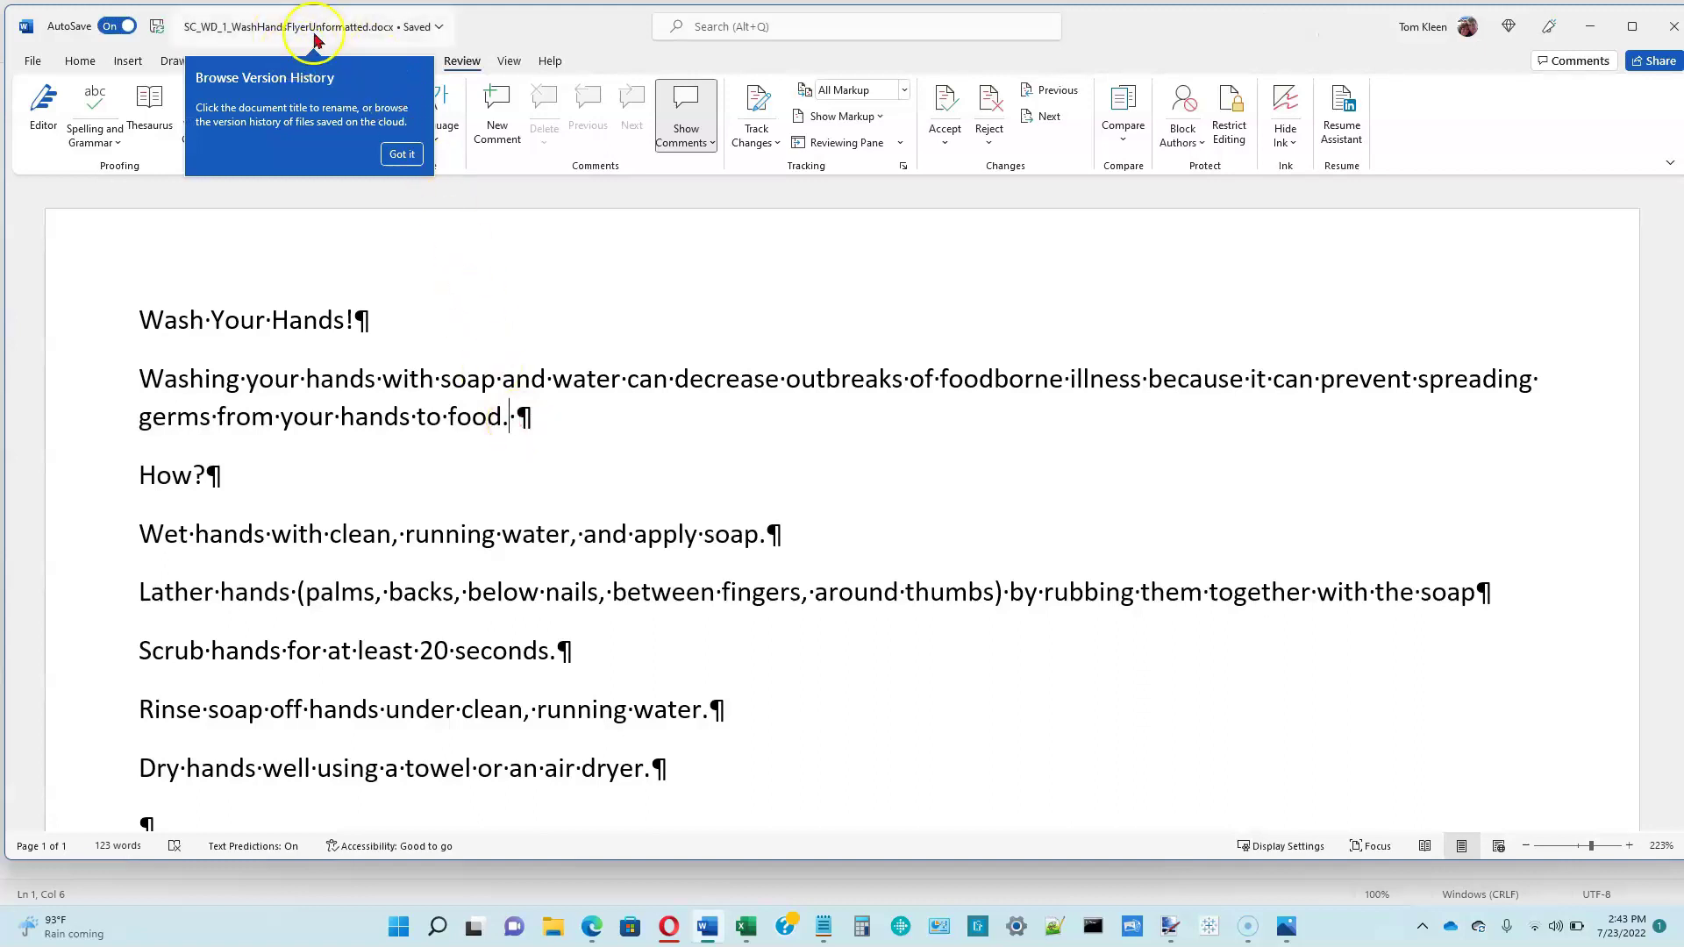
click(402, 155)
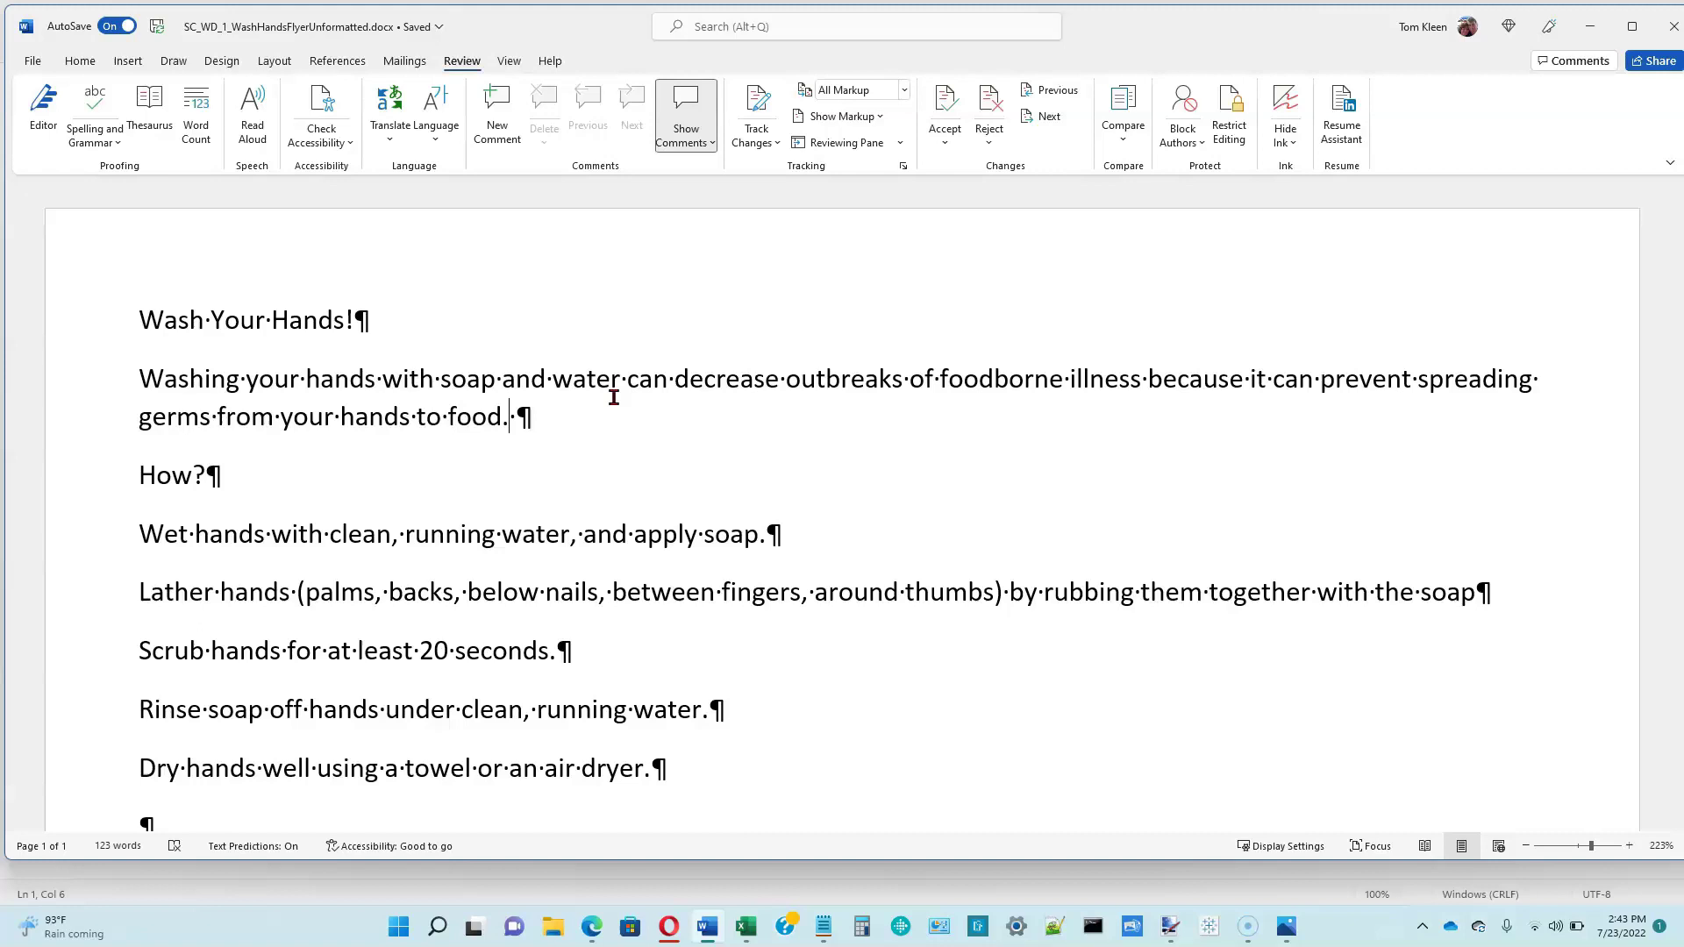
key(ctrl+Home)
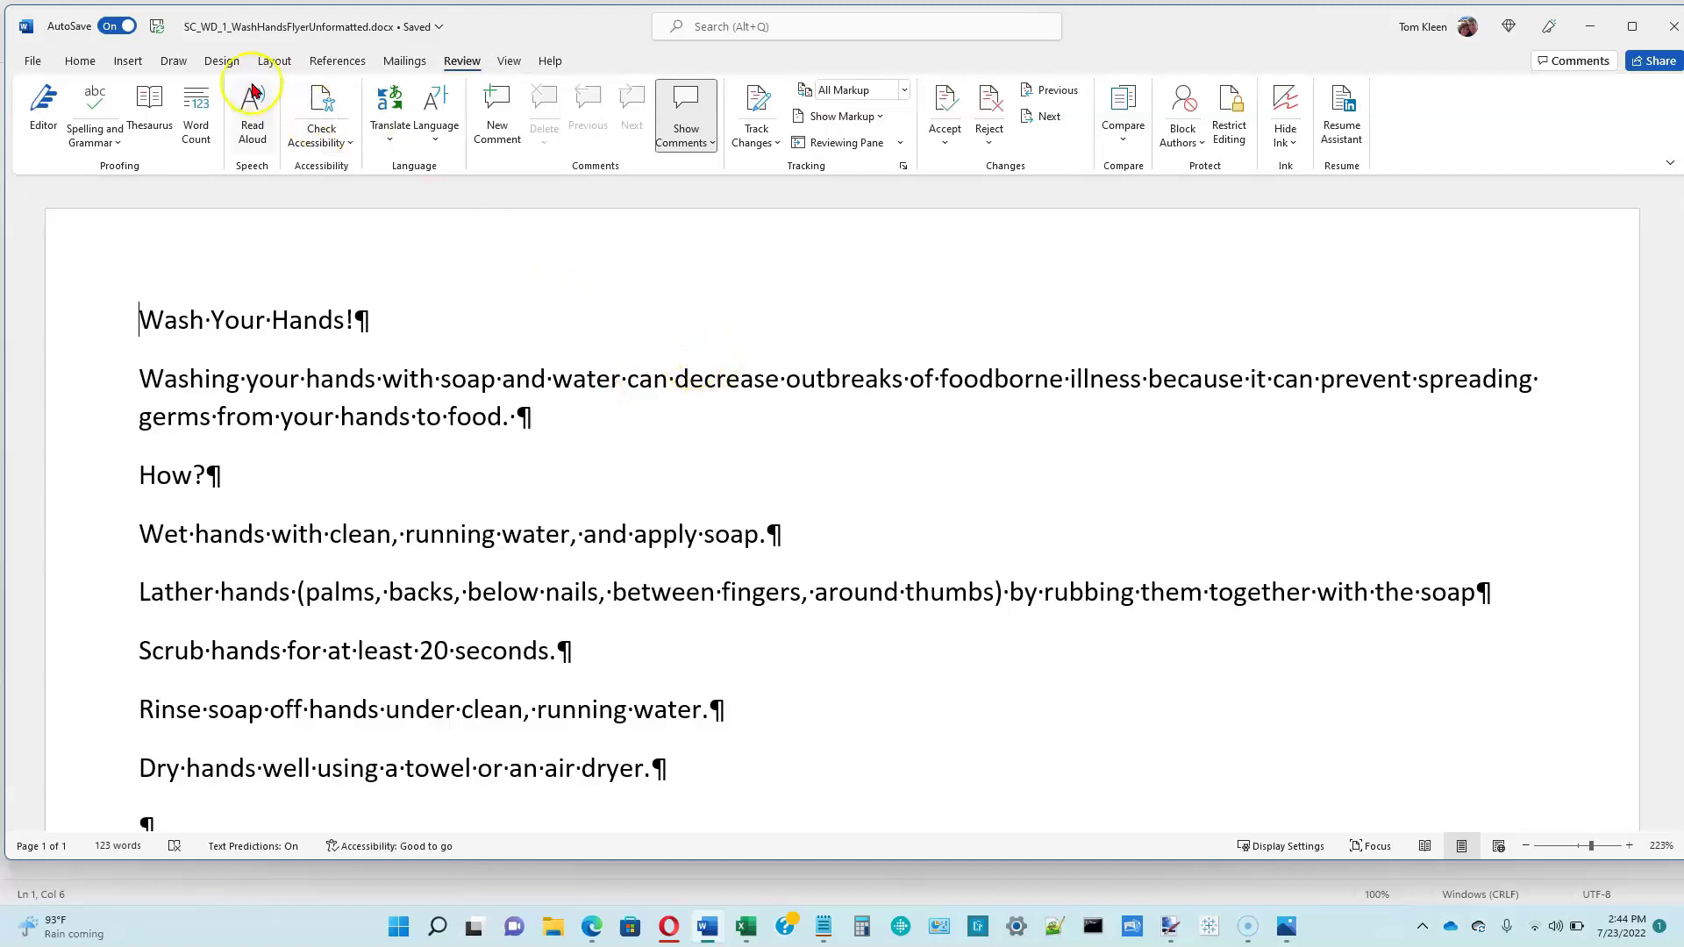
- Open the Design tab's Themes gallery and preview the Facet theme on the flyer
click(220, 61)
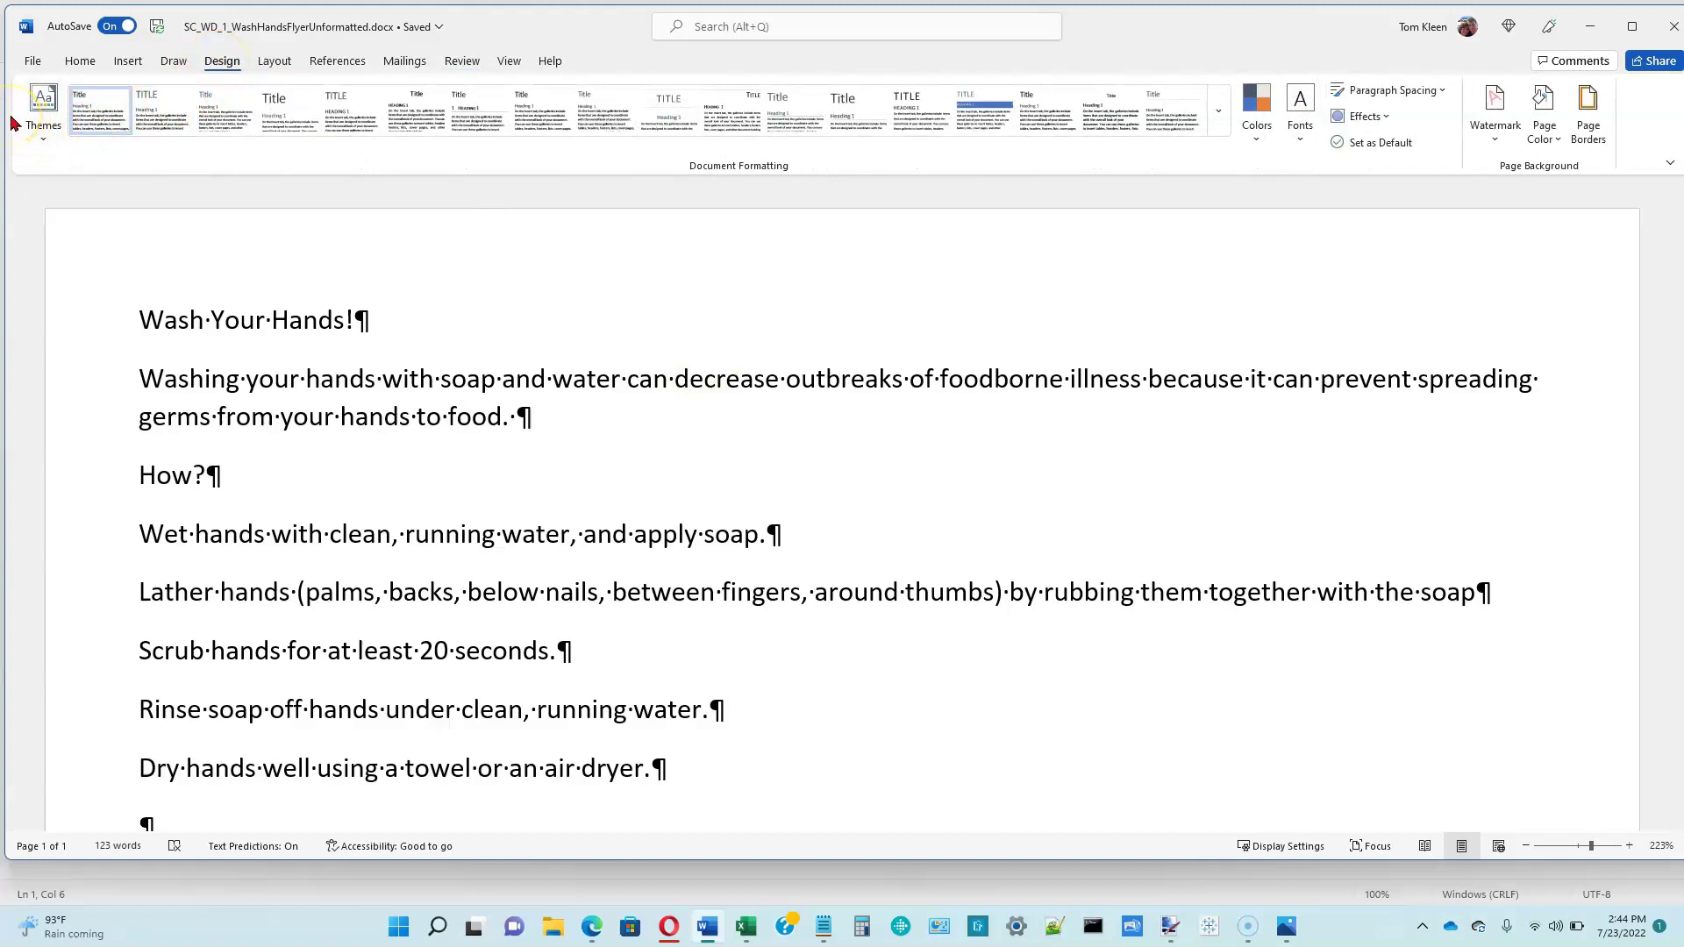
click(44, 143)
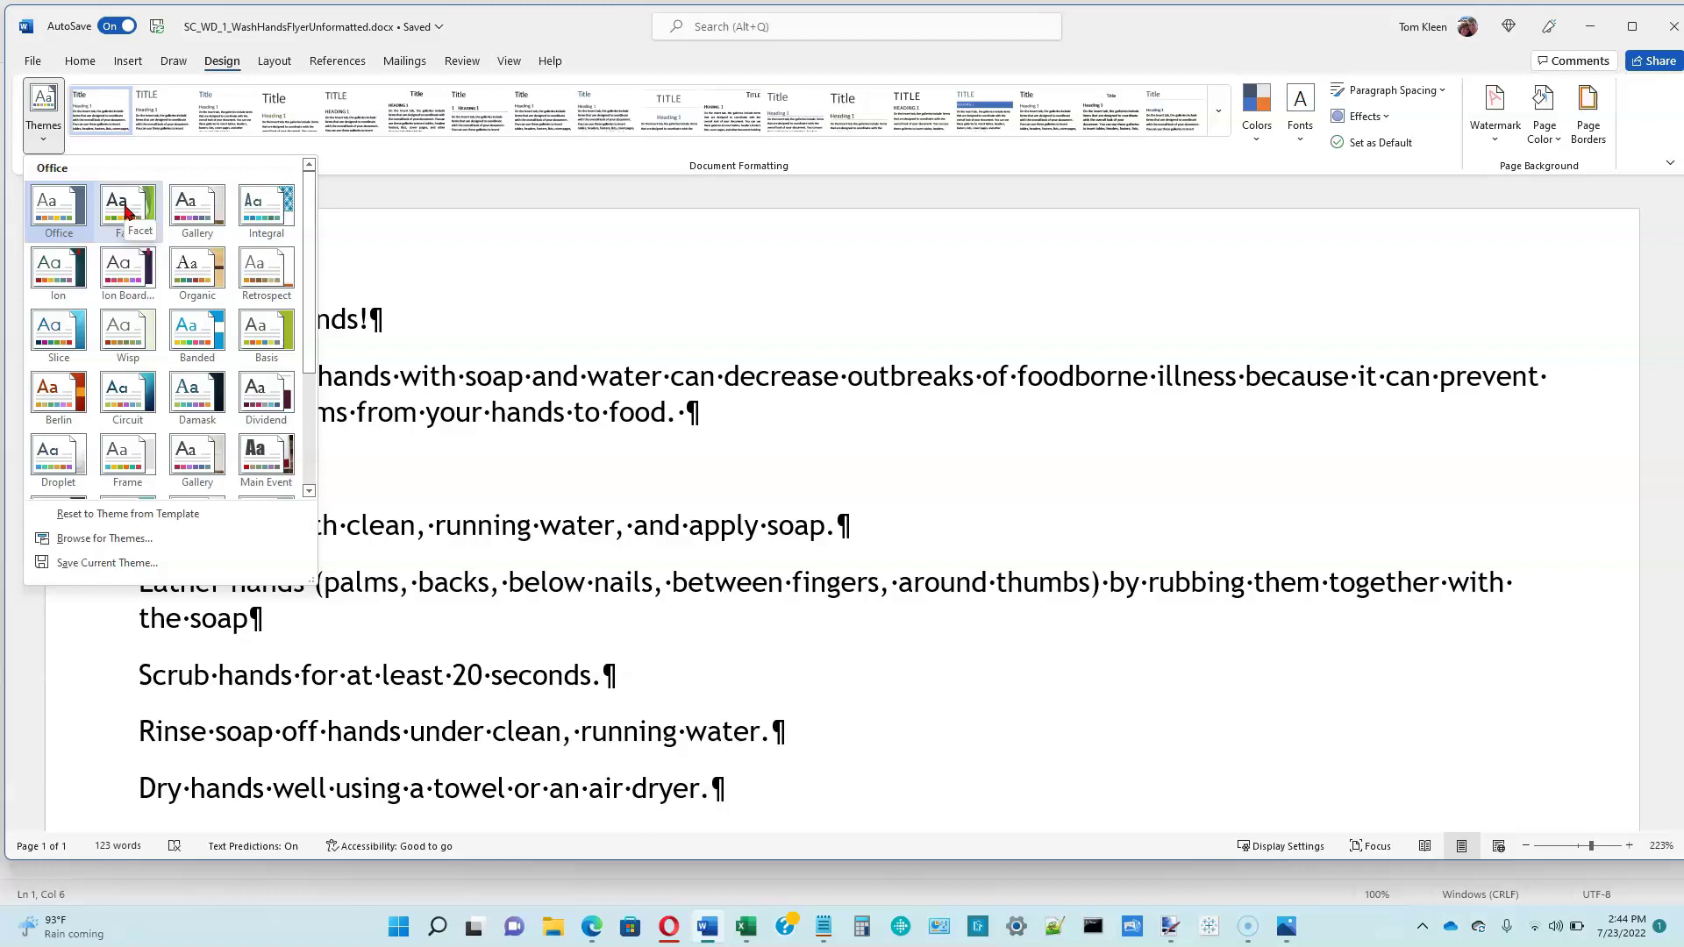
click(129, 220)
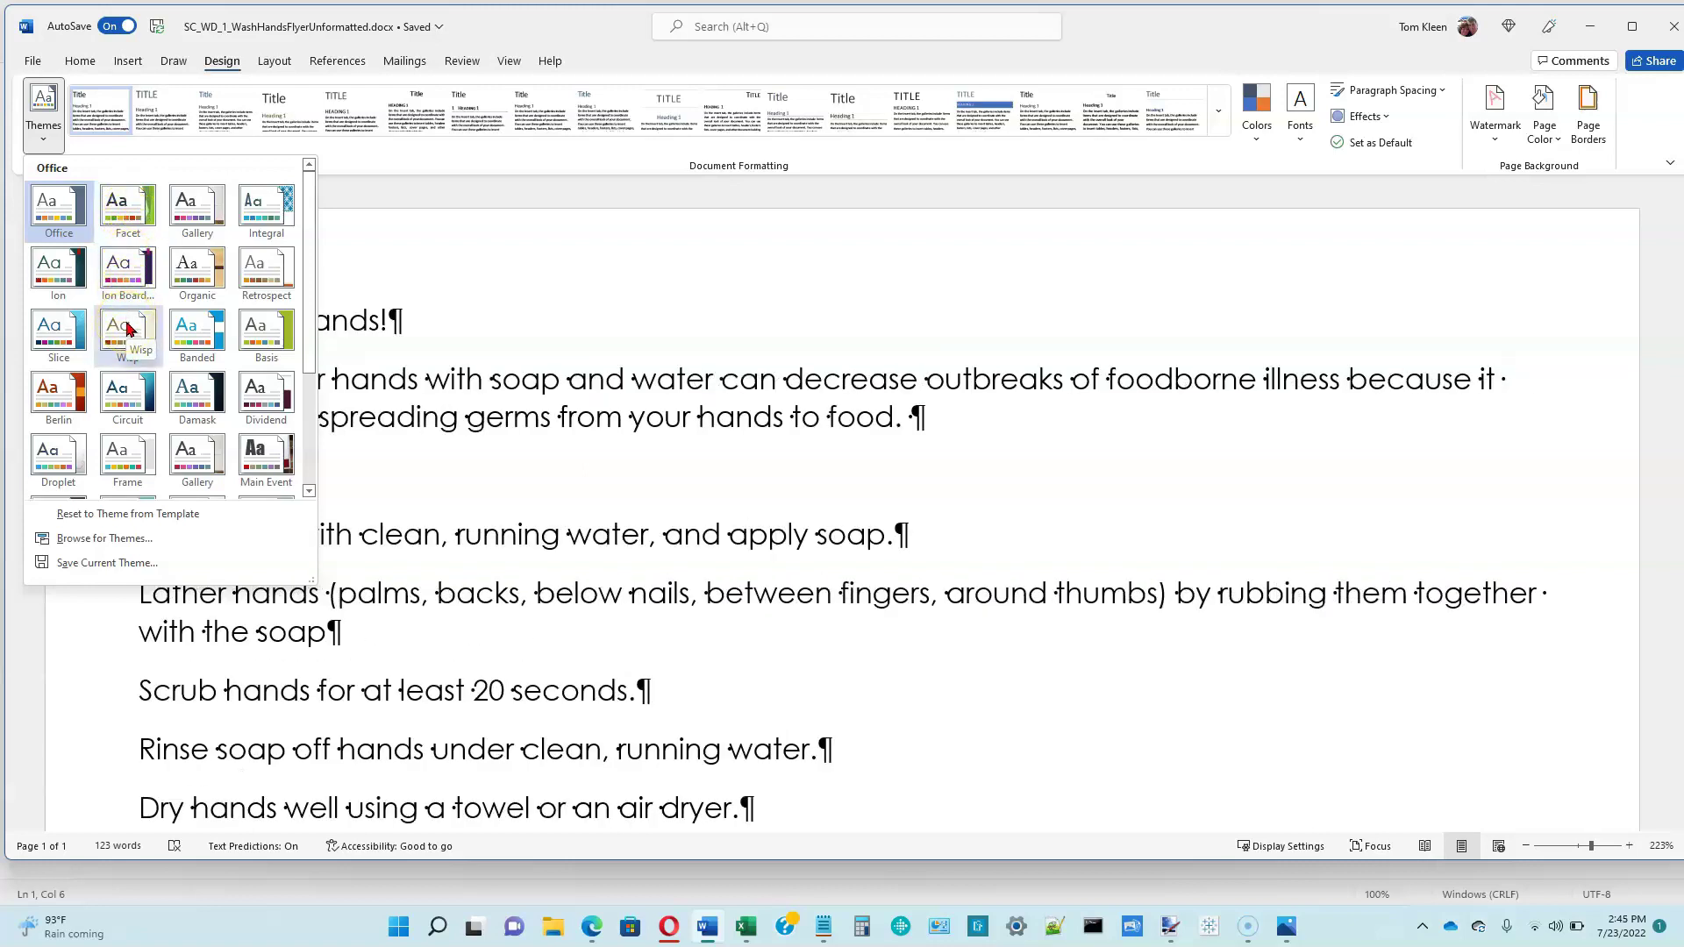
- Apply the Slate theme so the body text becomes Calisto MT, then return to the Home tab
click(314, 324)
drag(318, 324, 307, 458)
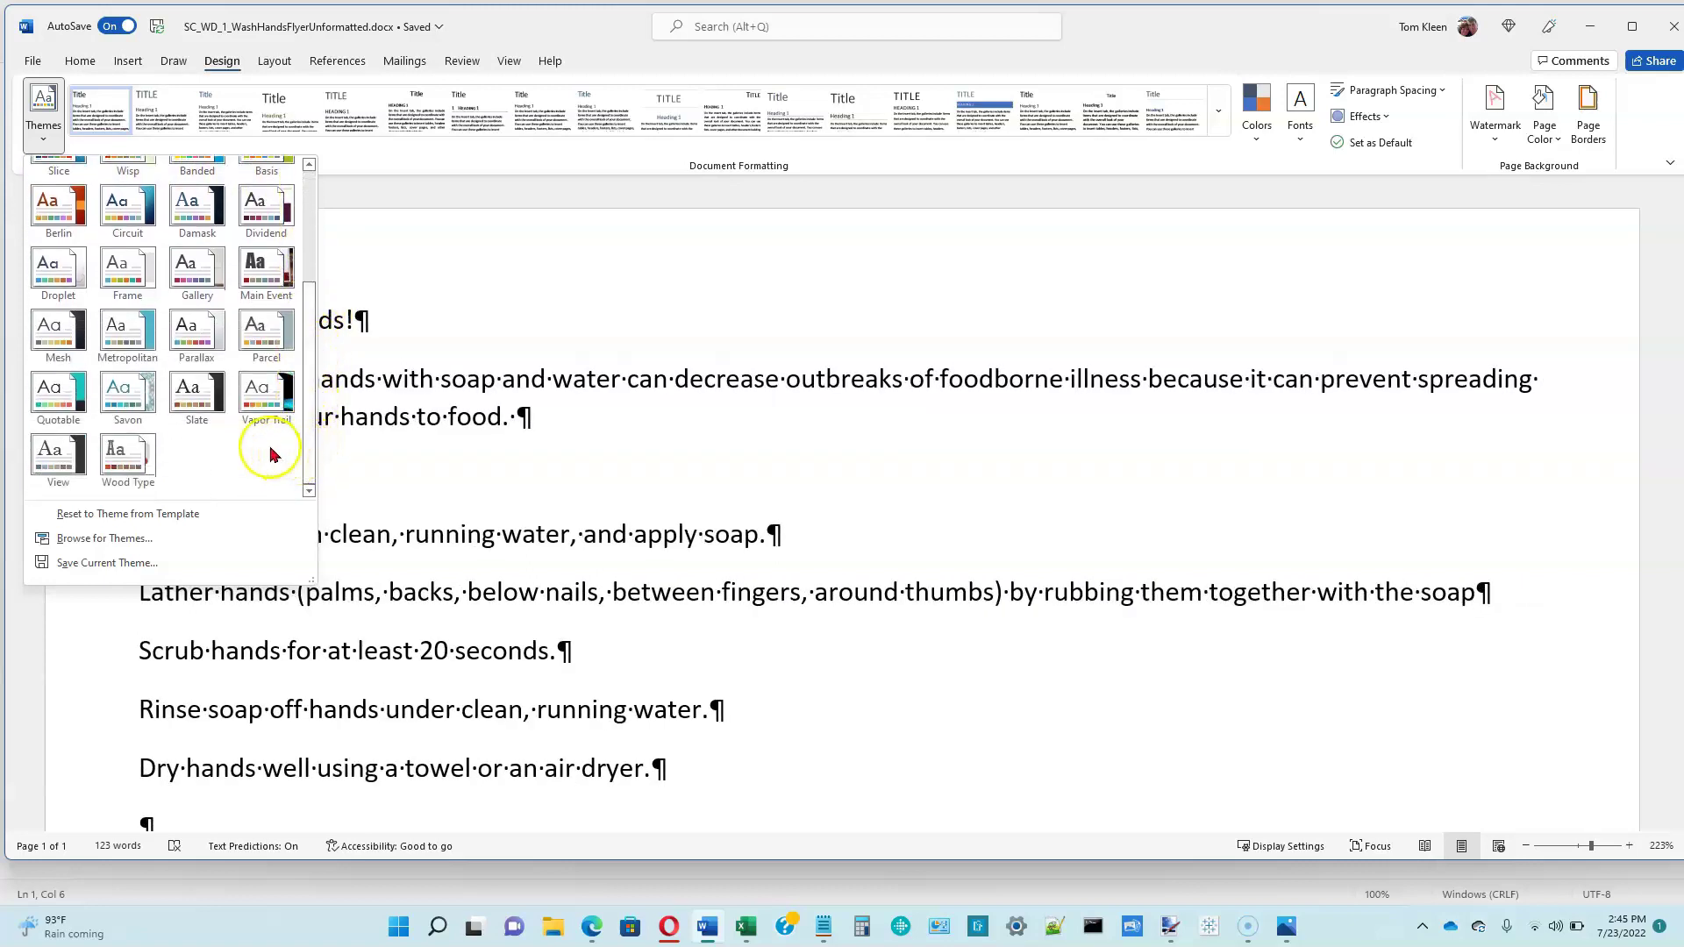
click(198, 404)
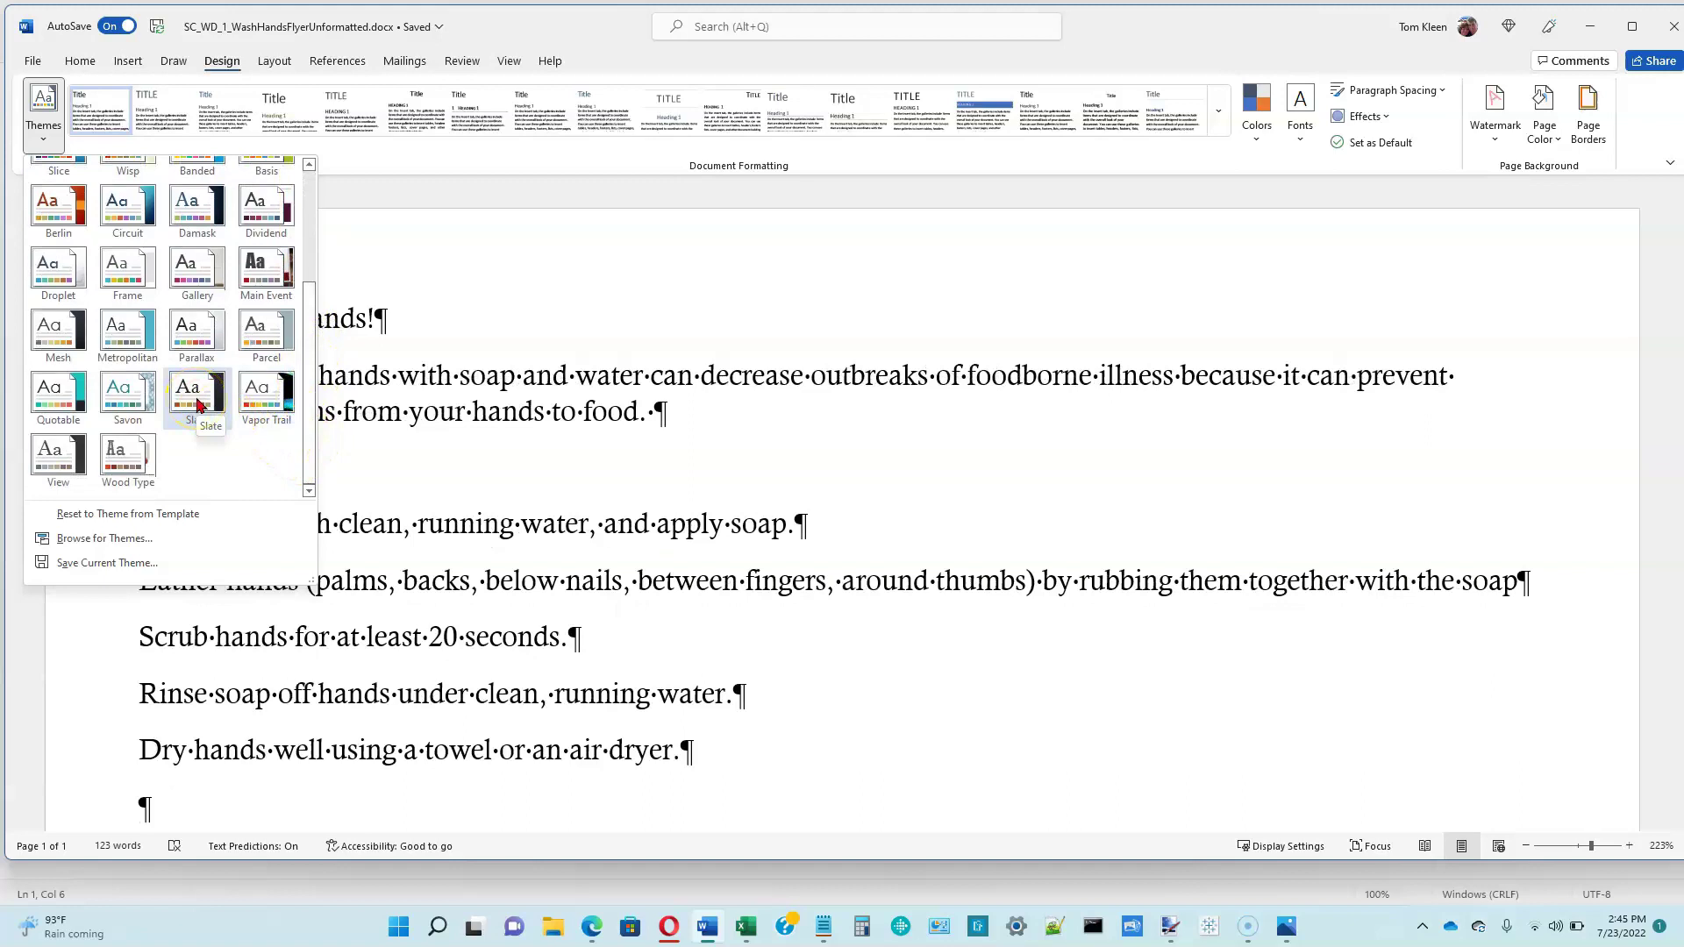
click(198, 404)
click(198, 404)
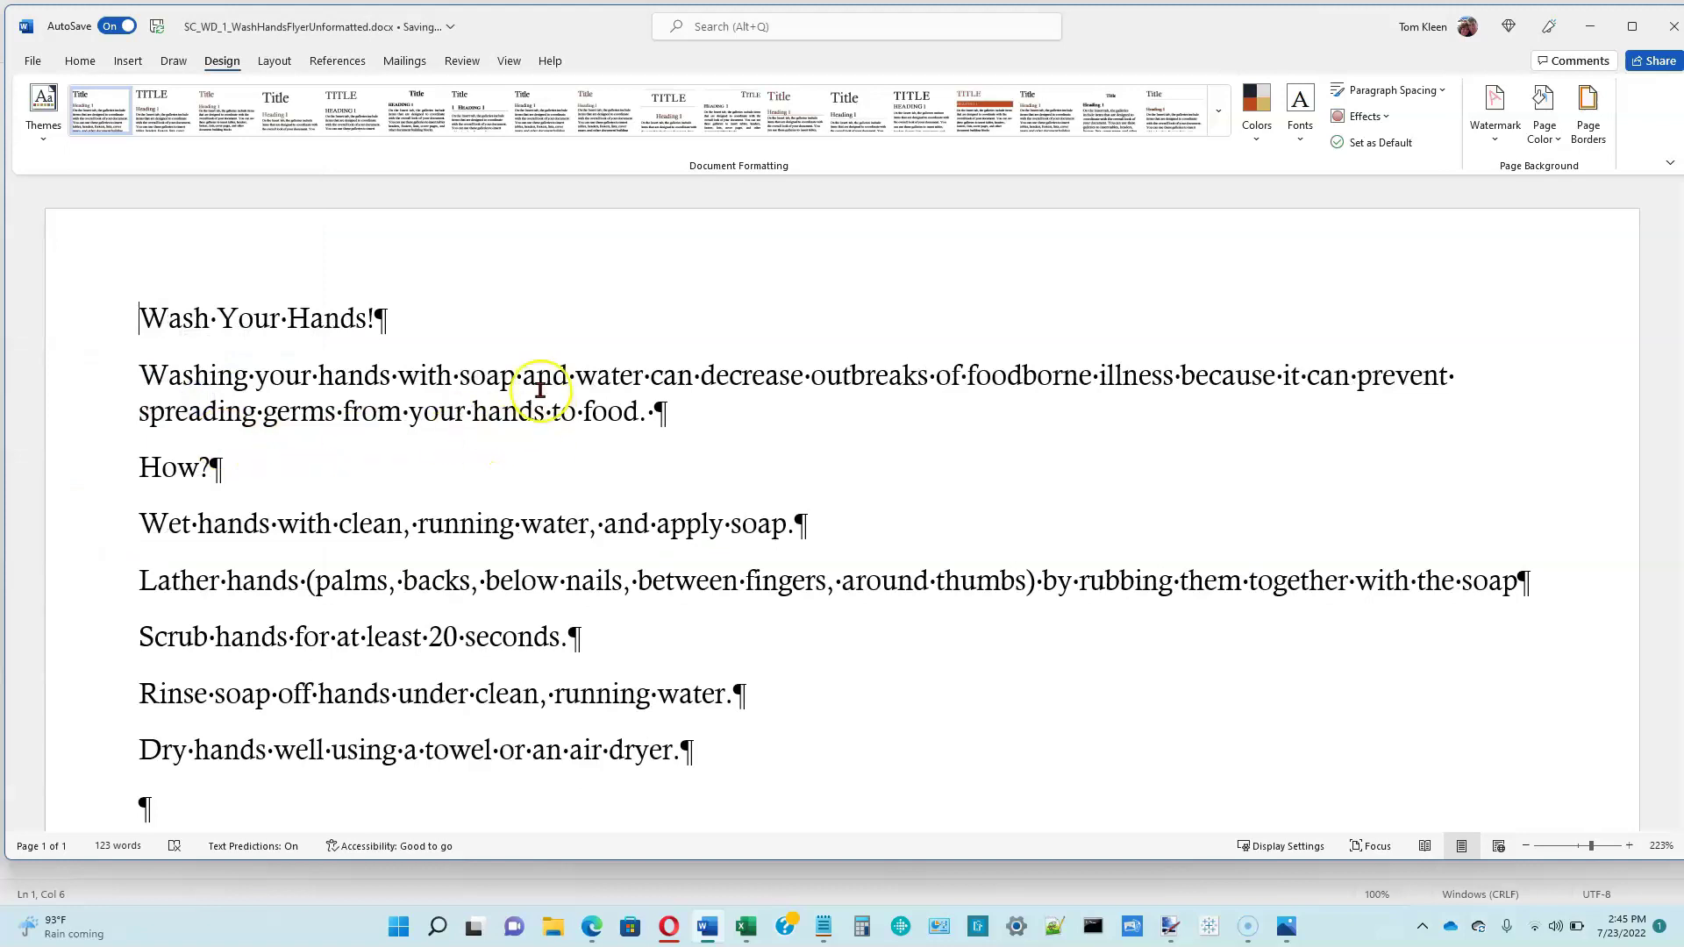
click(501, 376)
click(81, 61)
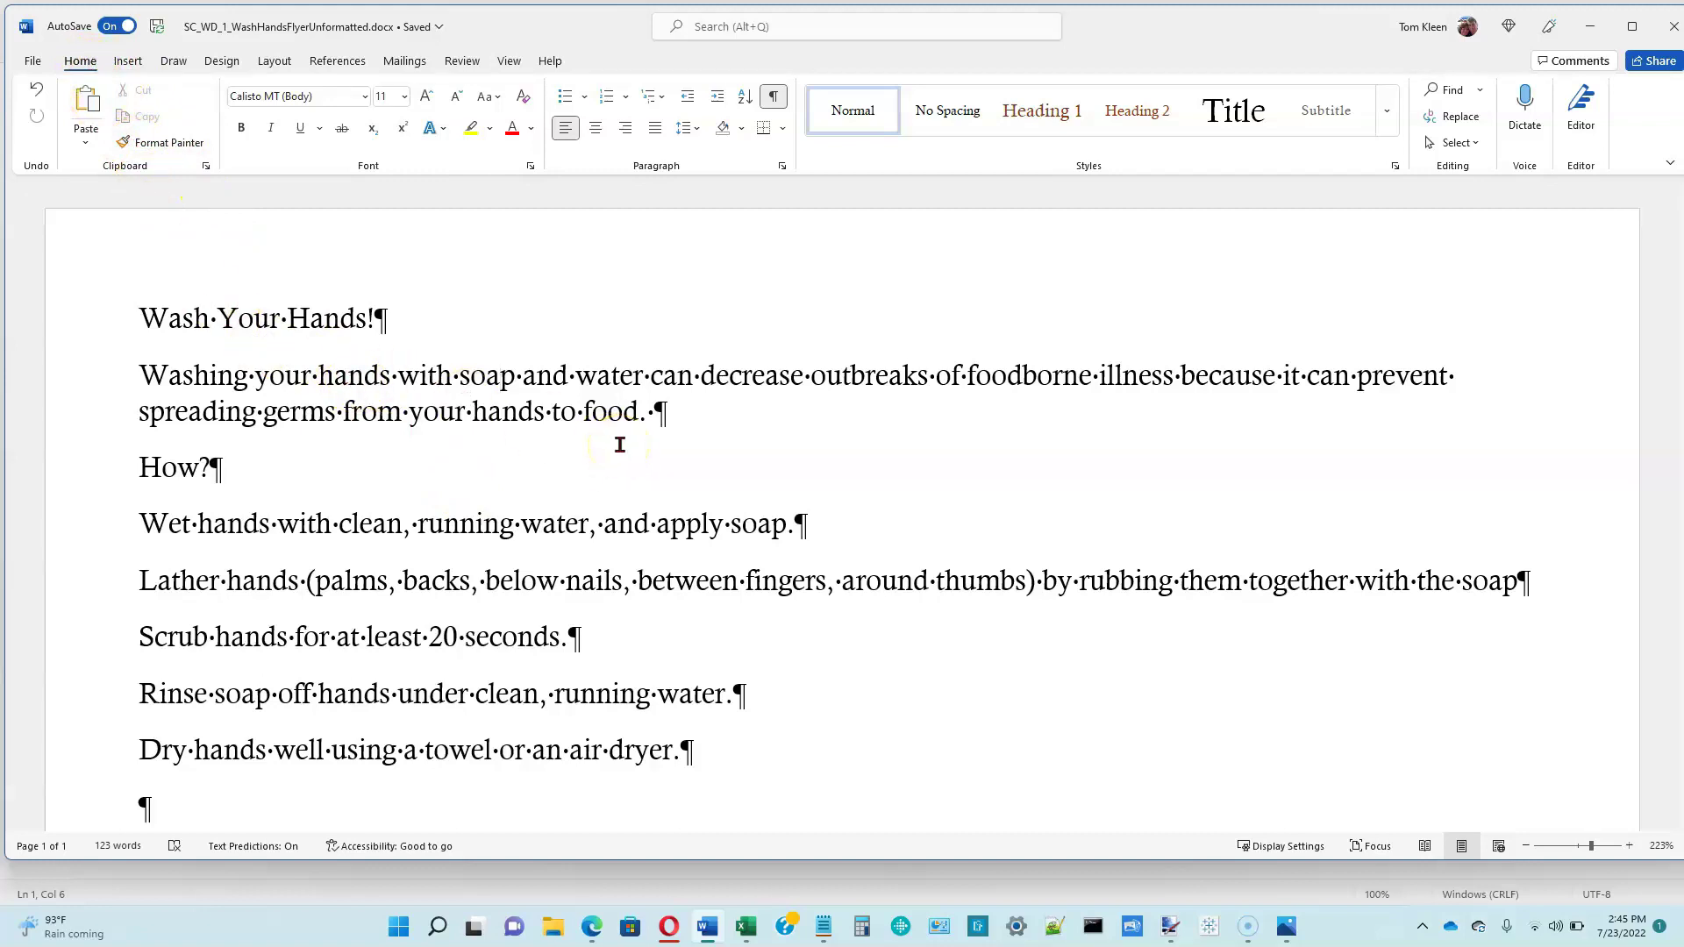
- Center the 'Wash Your Hands!' heading and the introductory paragraph, leaving the How? steps left-aligned
click(293, 320)
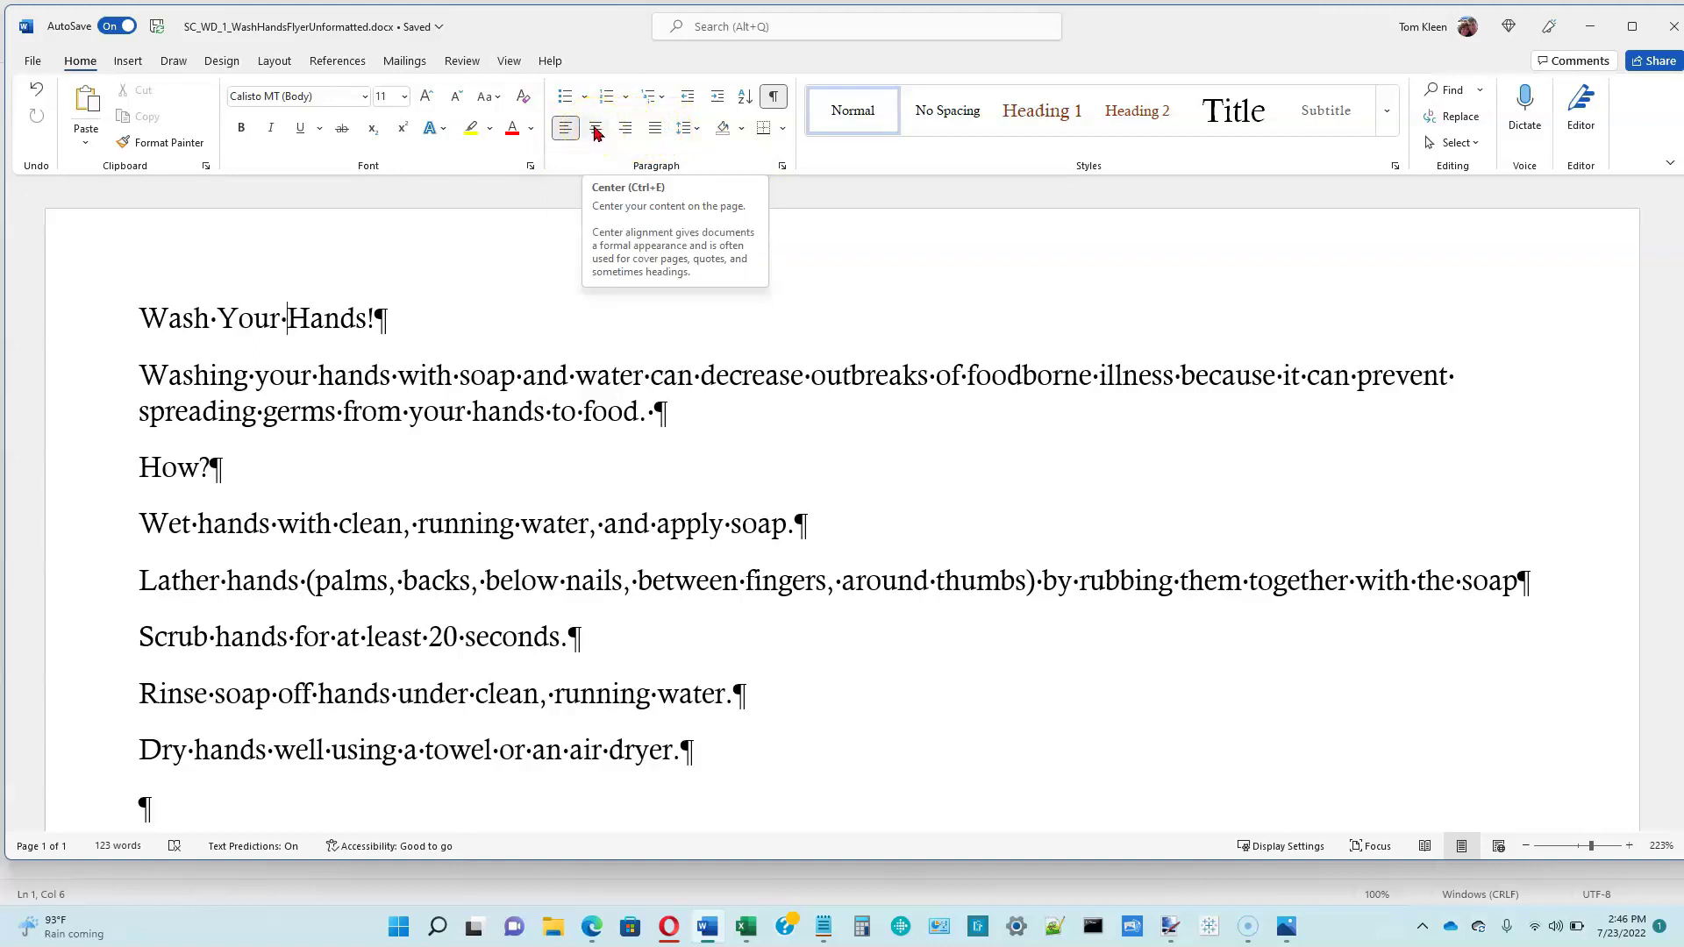
click(649, 197)
click(594, 131)
click(596, 129)
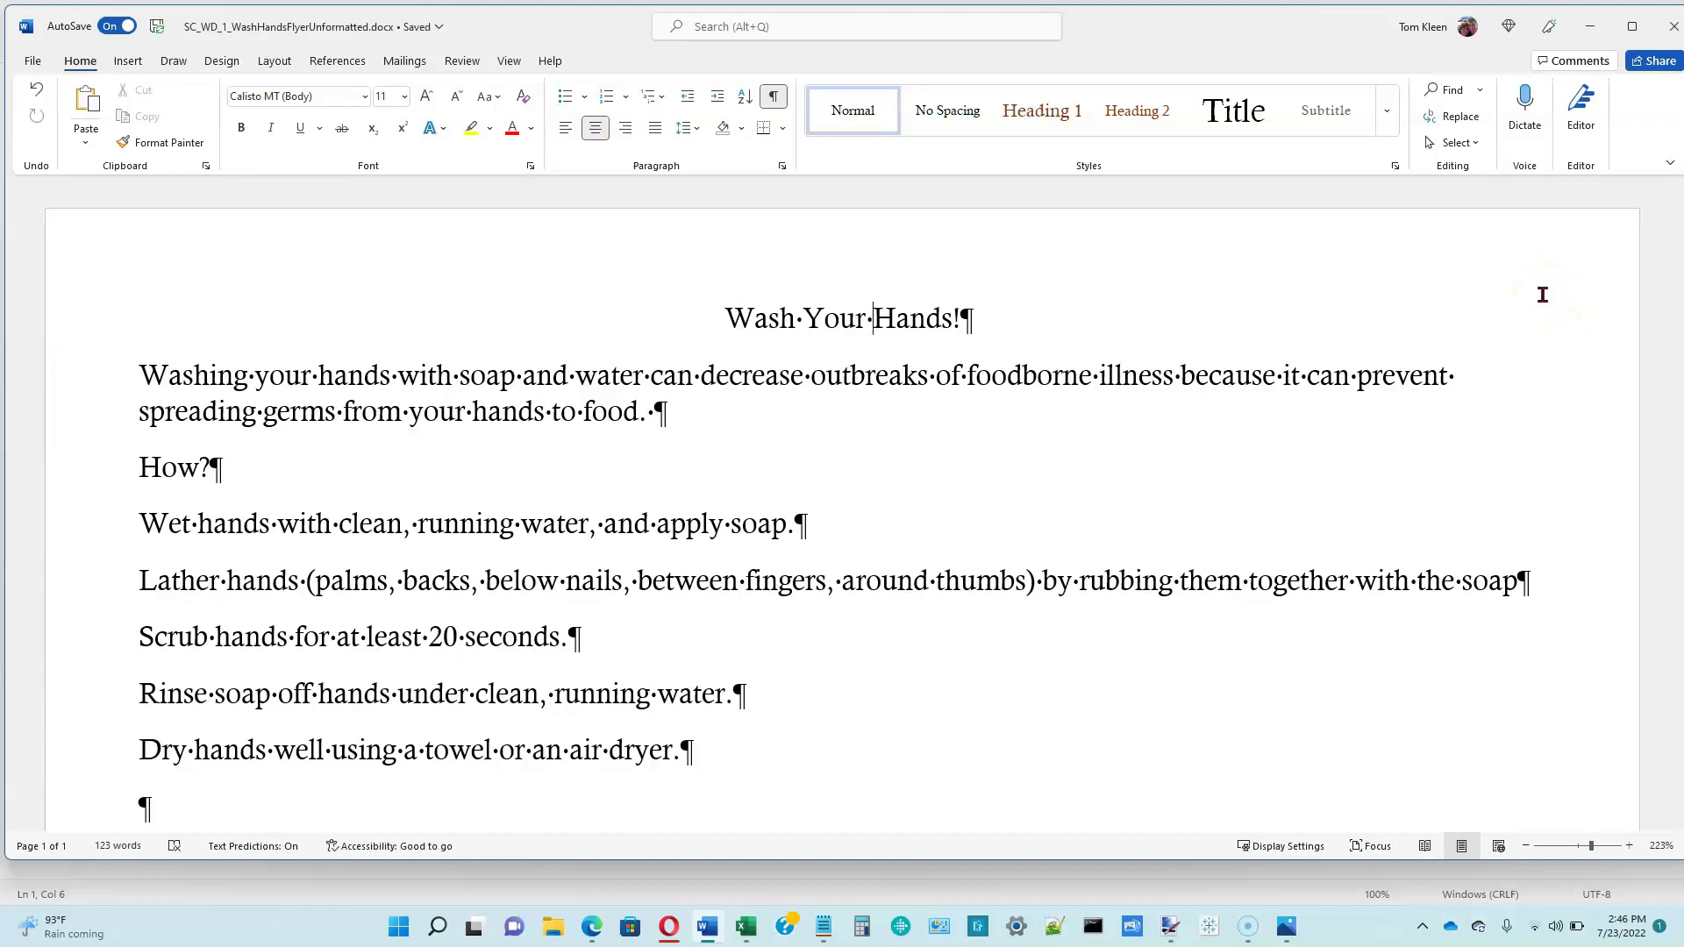
click(612, 376)
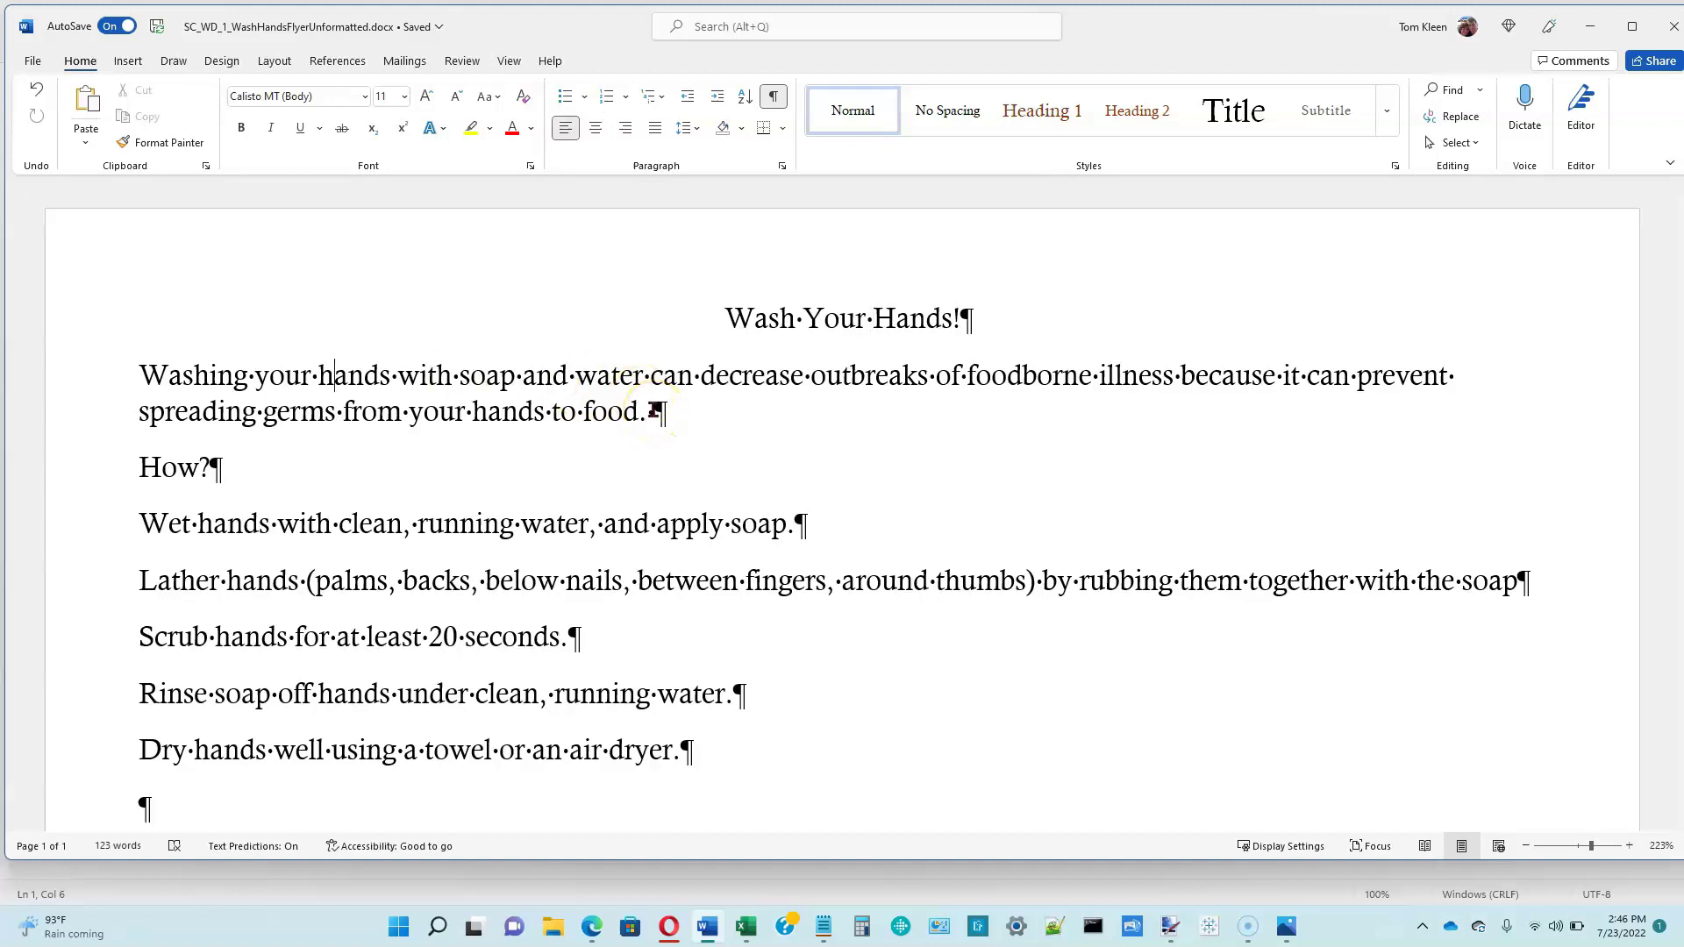
click(596, 129)
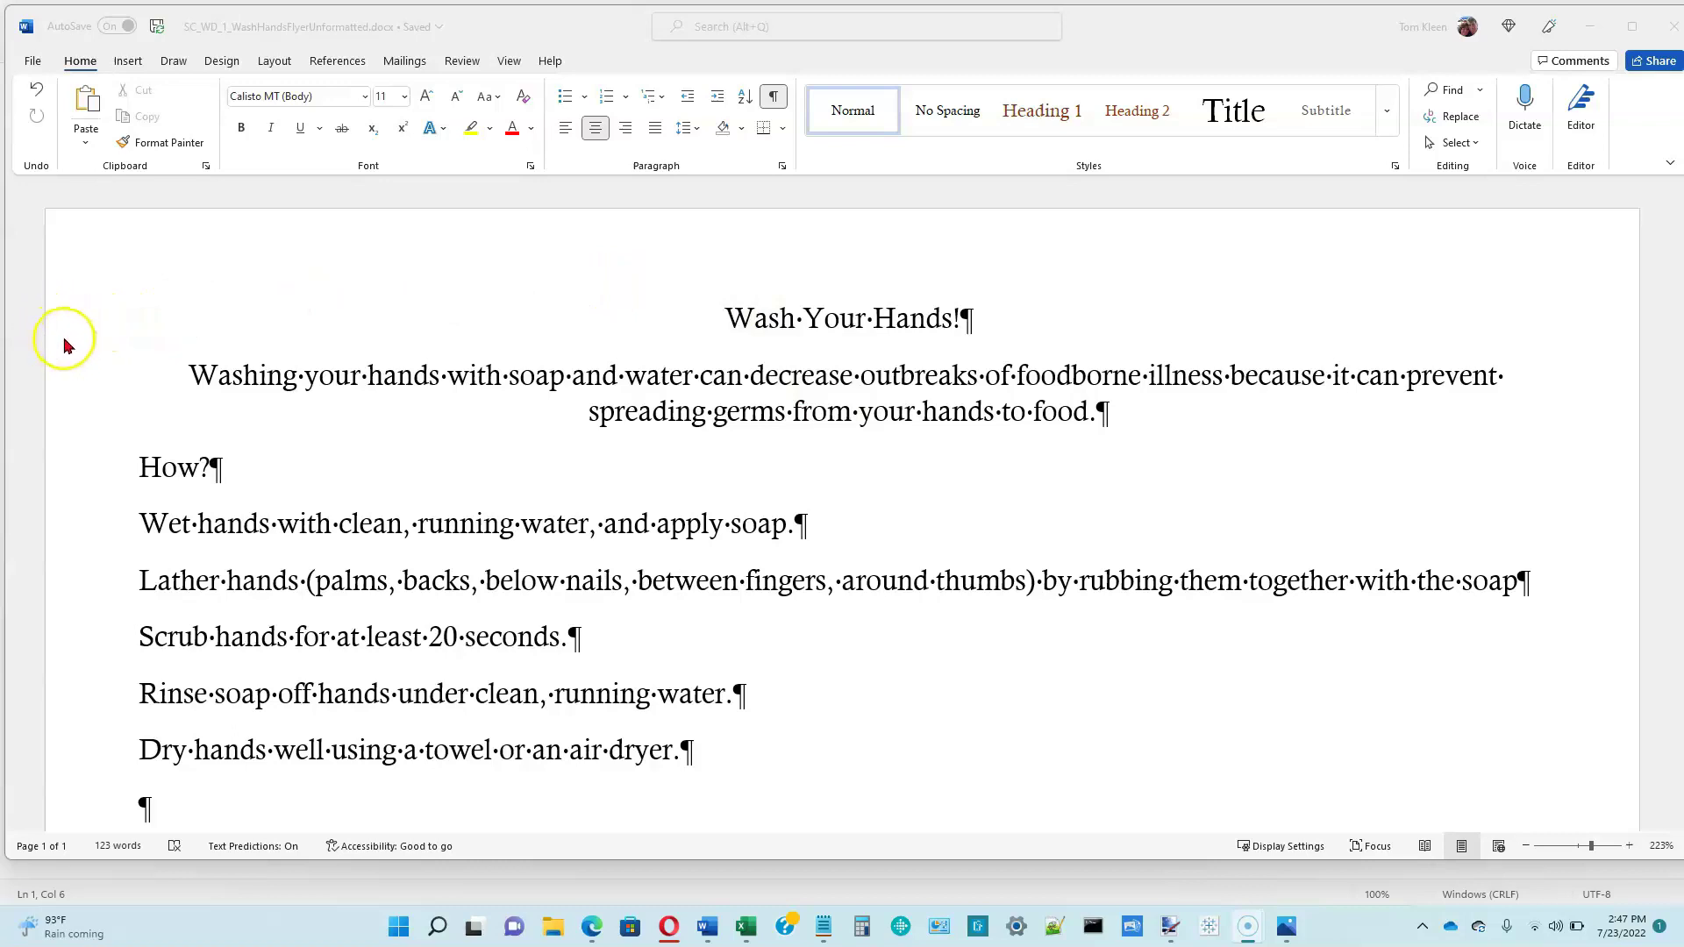
click(279, 346)
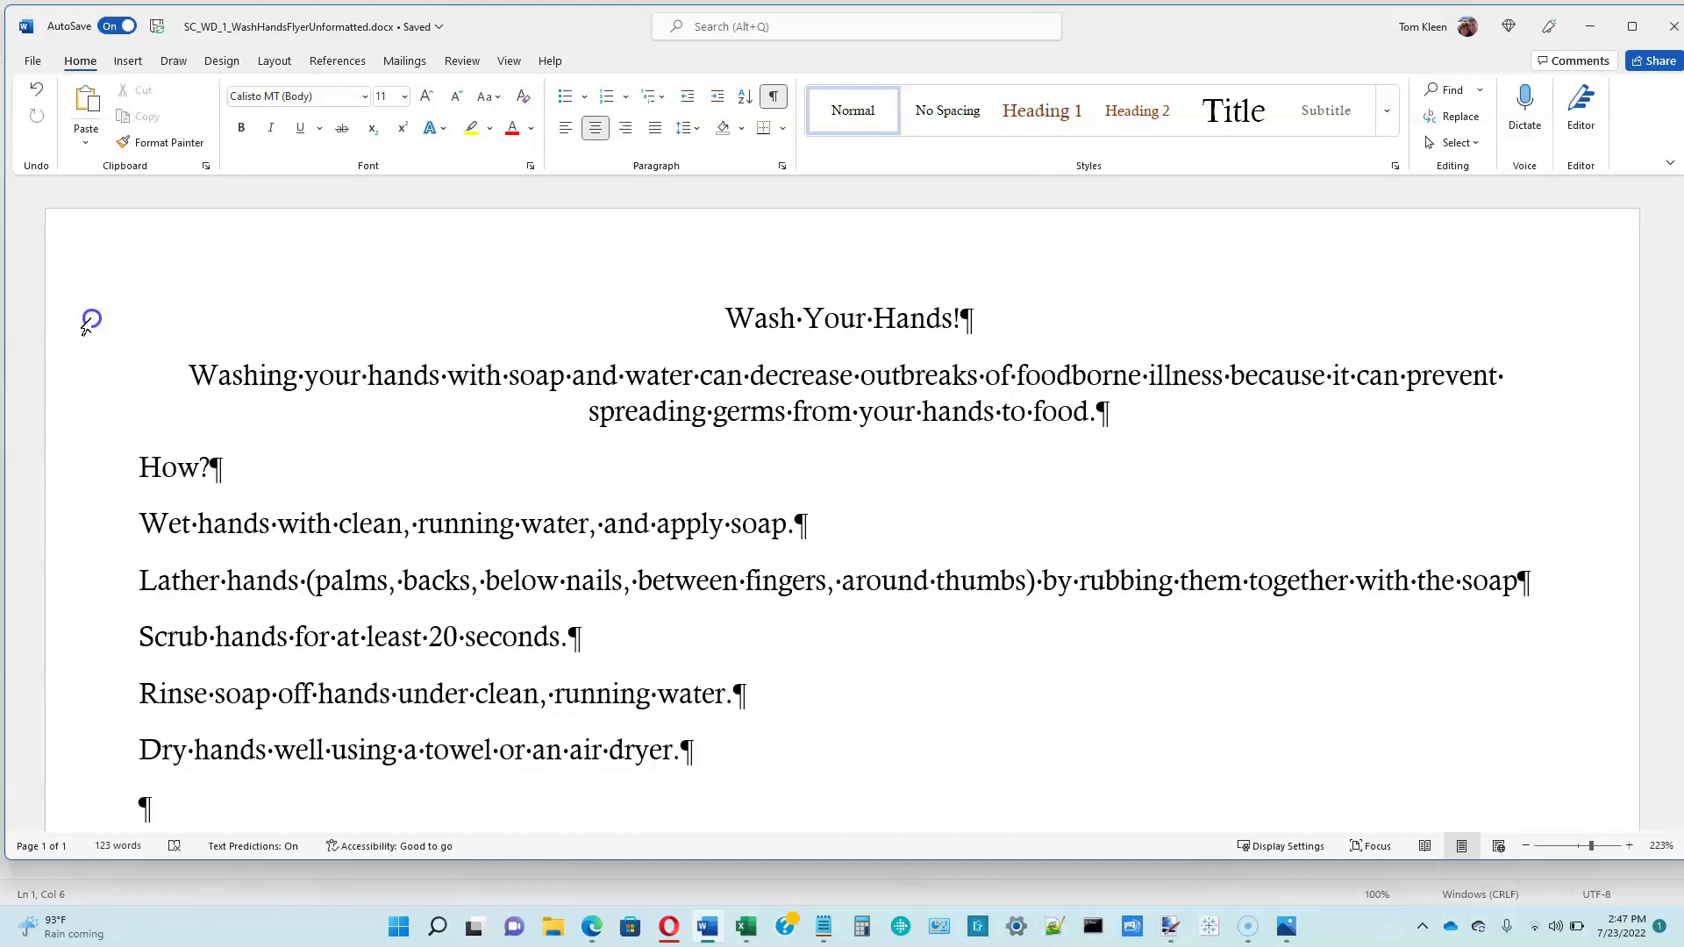
click(85, 324)
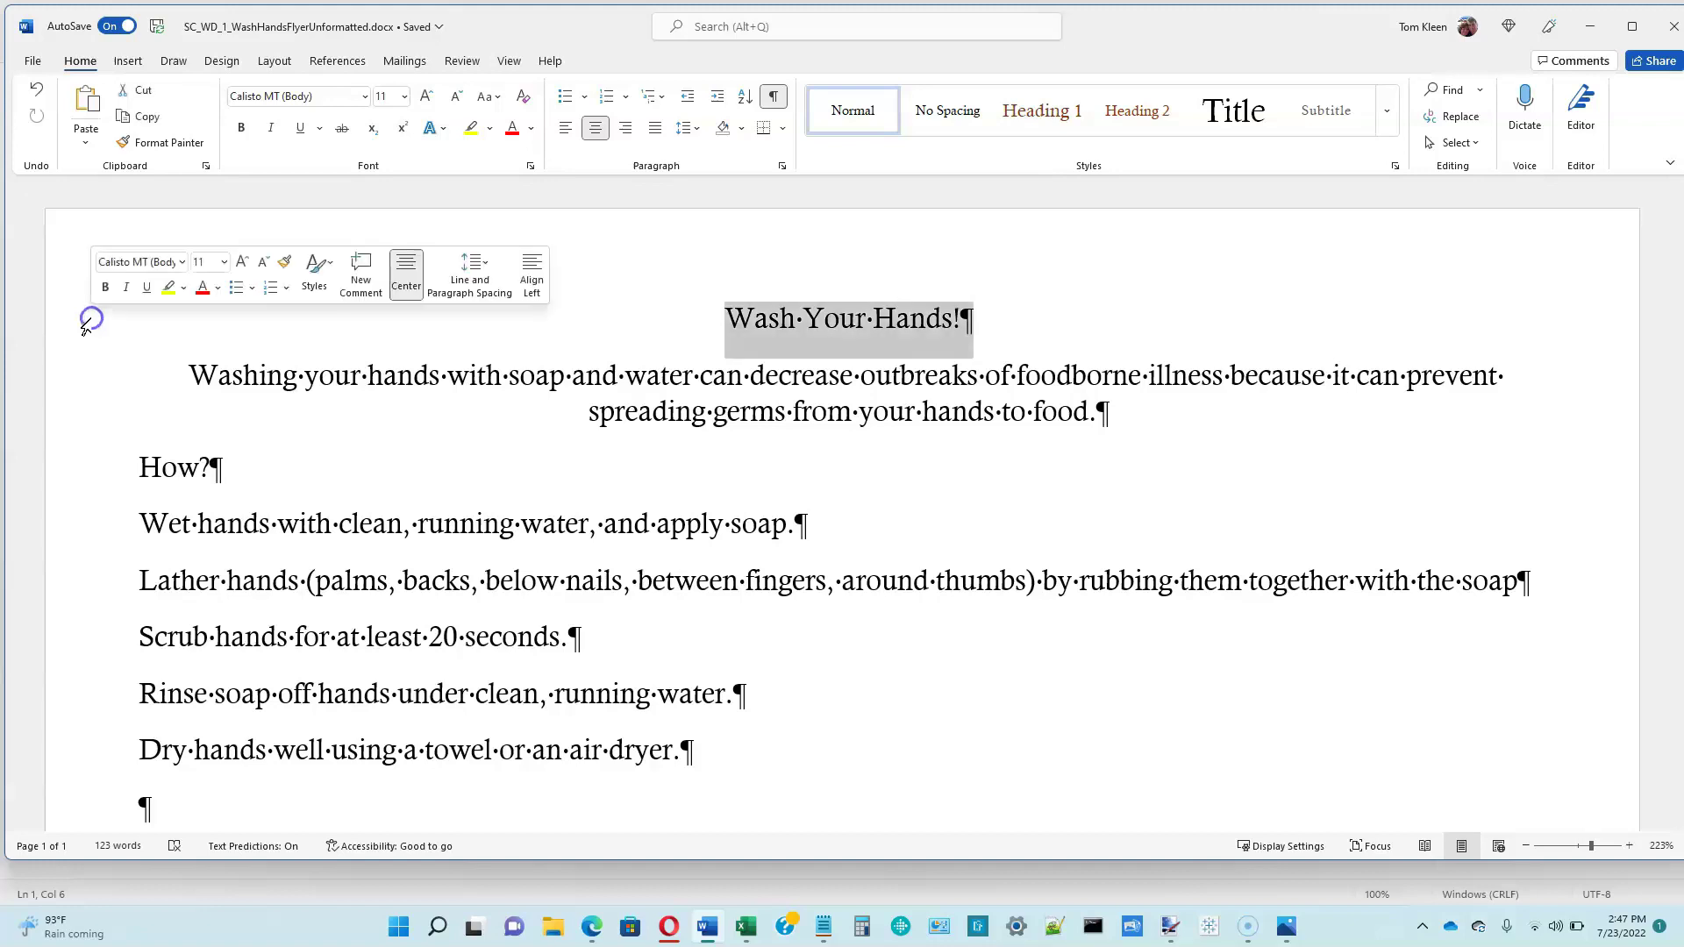
click(74, 478)
click(82, 526)
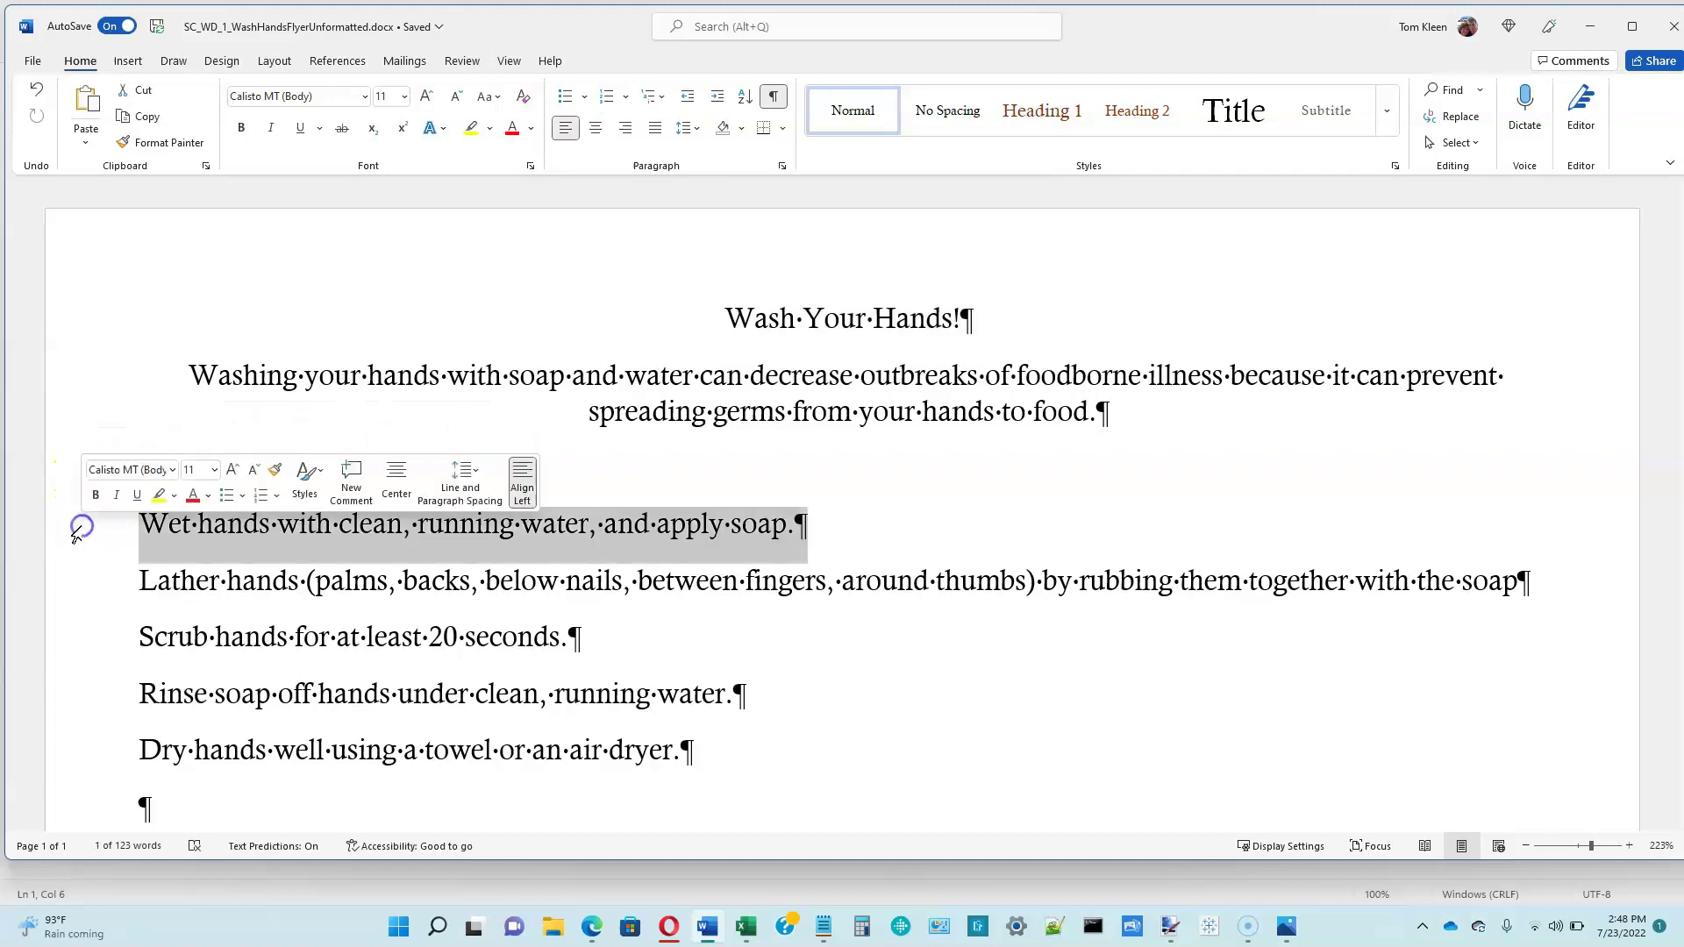
click(79, 593)
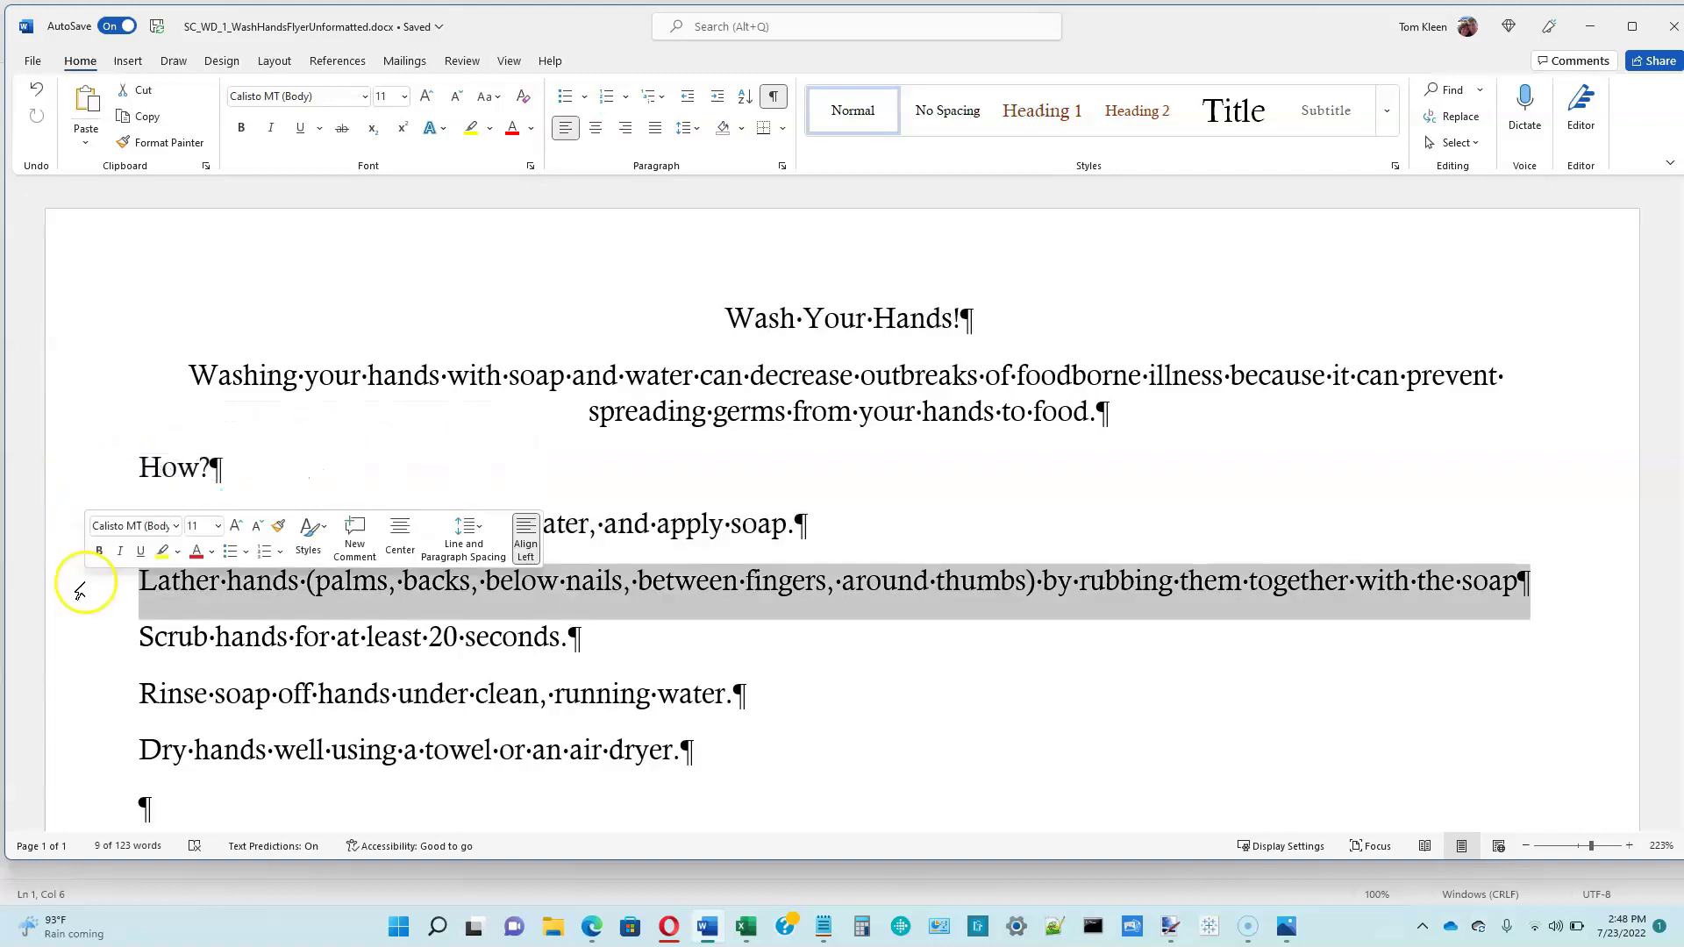
double_click(90, 383)
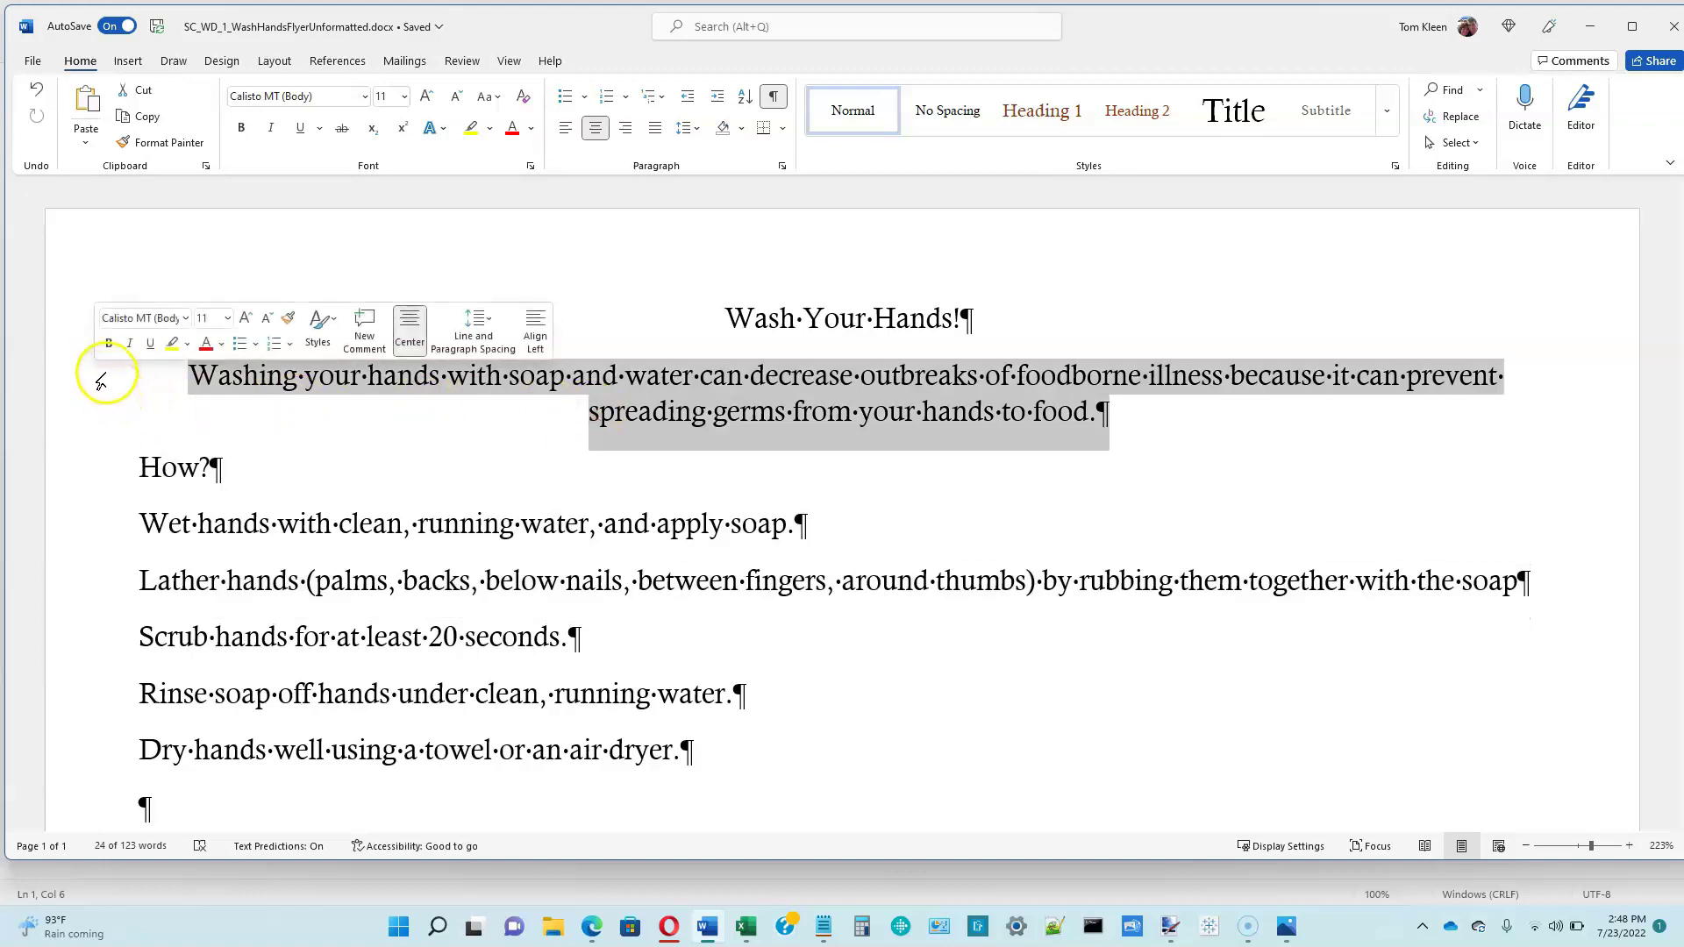
click(100, 382)
drag(99, 380, 84, 749)
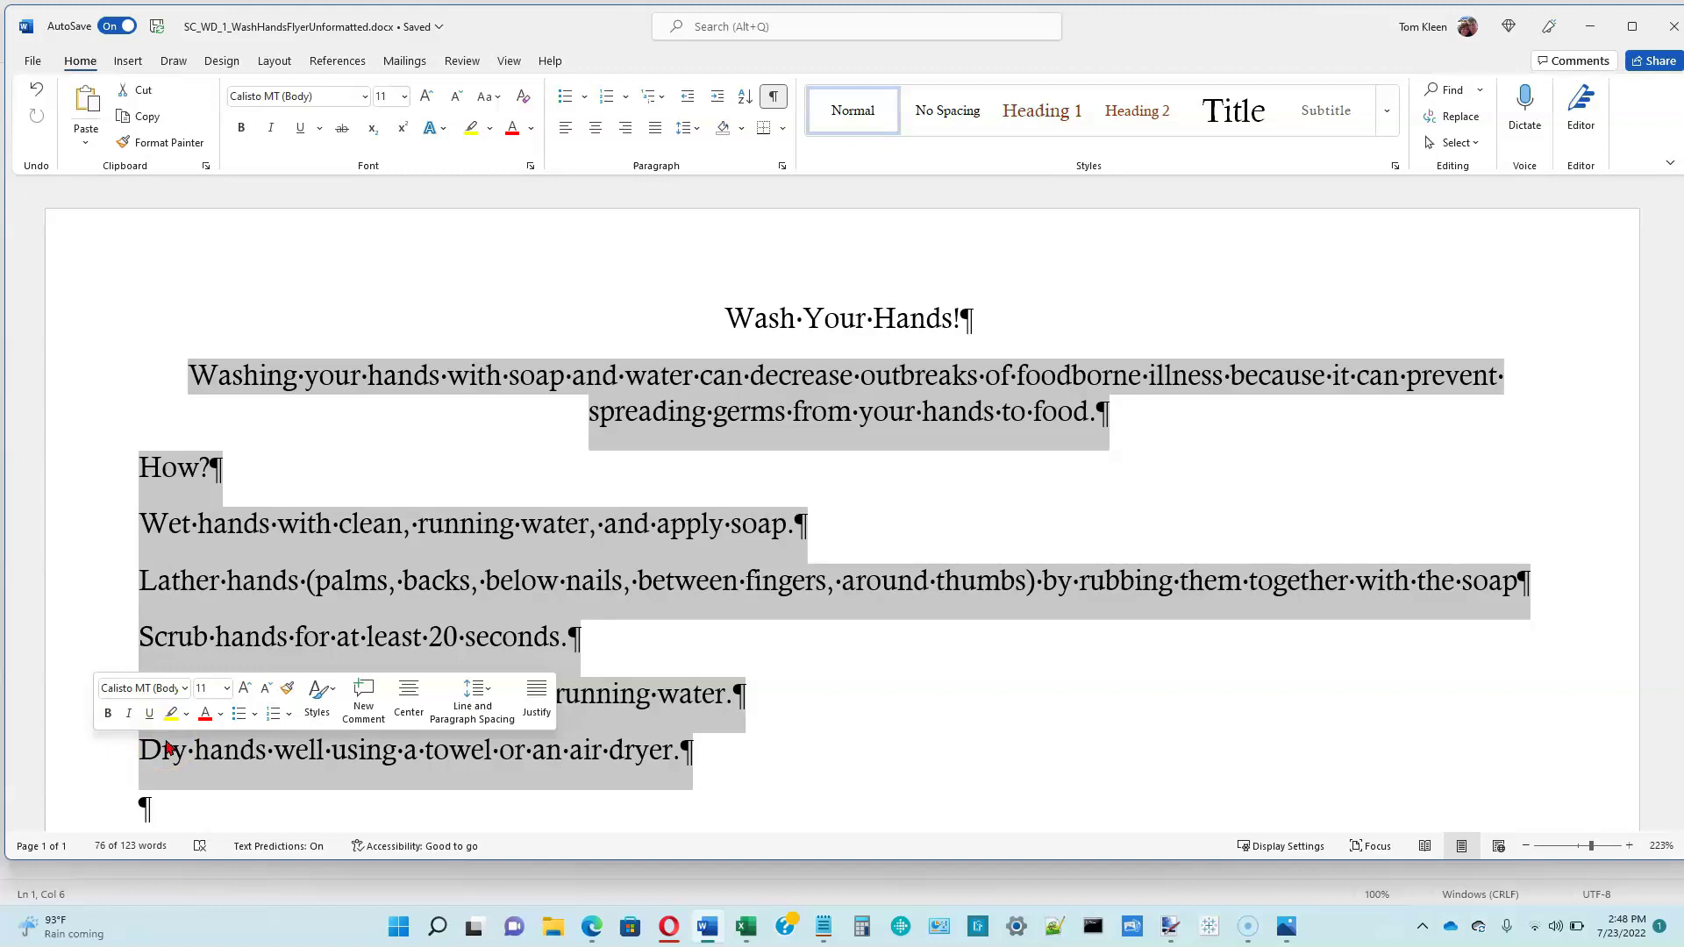
- Select the 'Wash Your Hands!' title line and set its font size to 36 pt
click(687, 324)
click(63, 317)
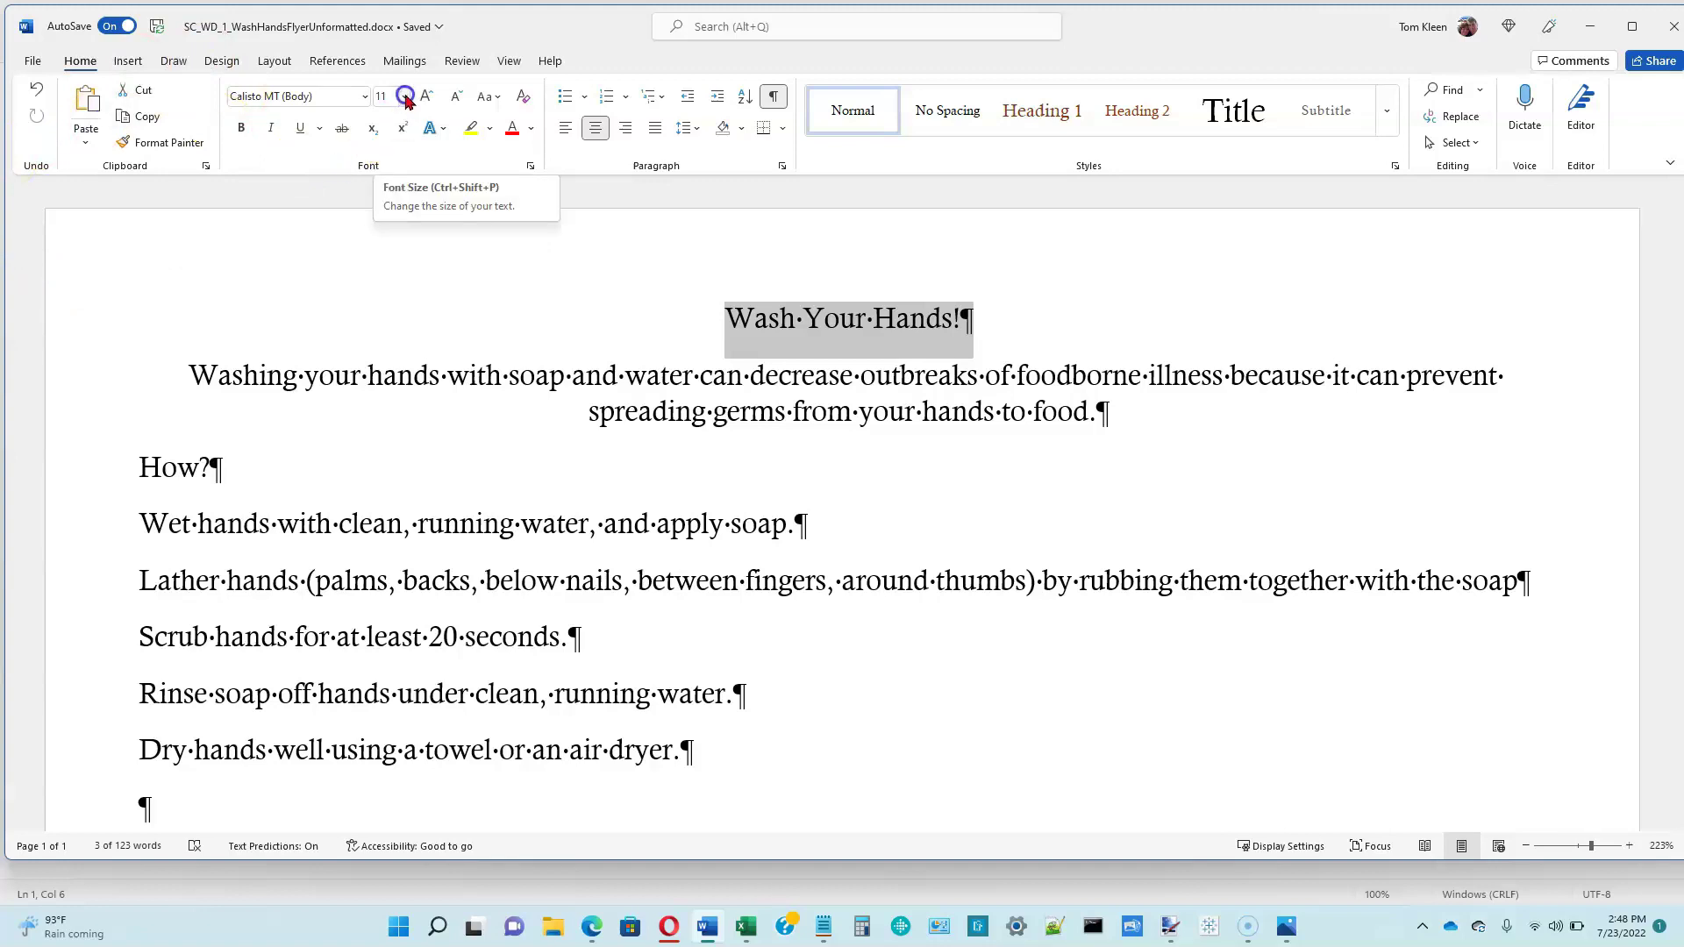
click(405, 98)
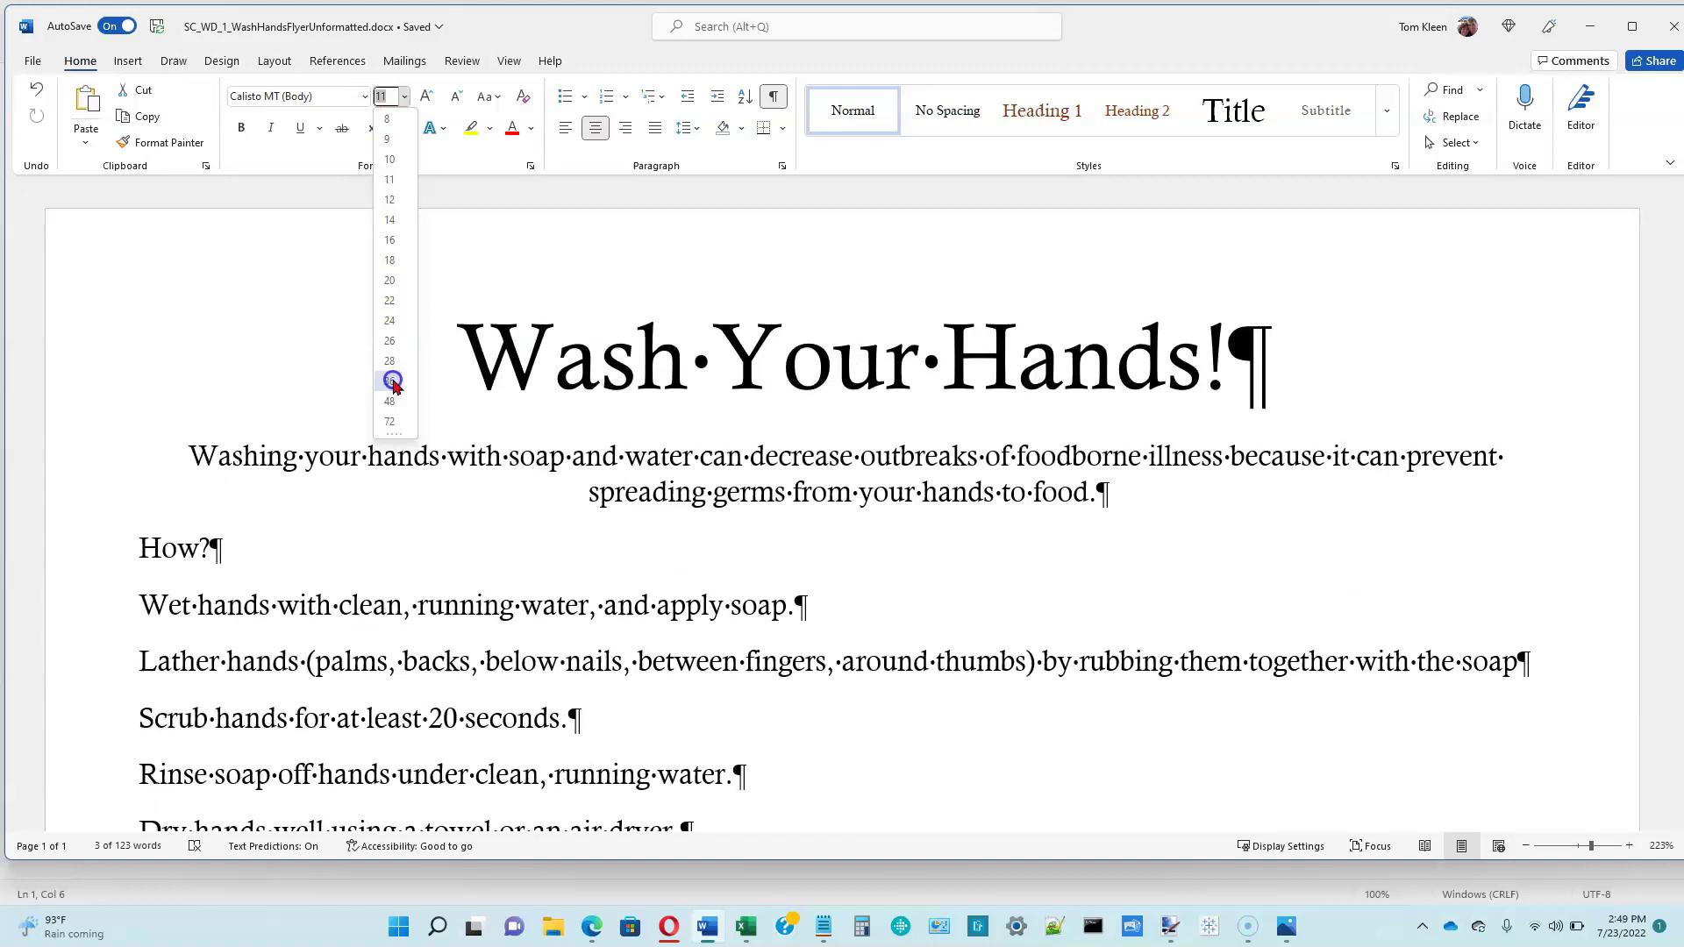
click(391, 381)
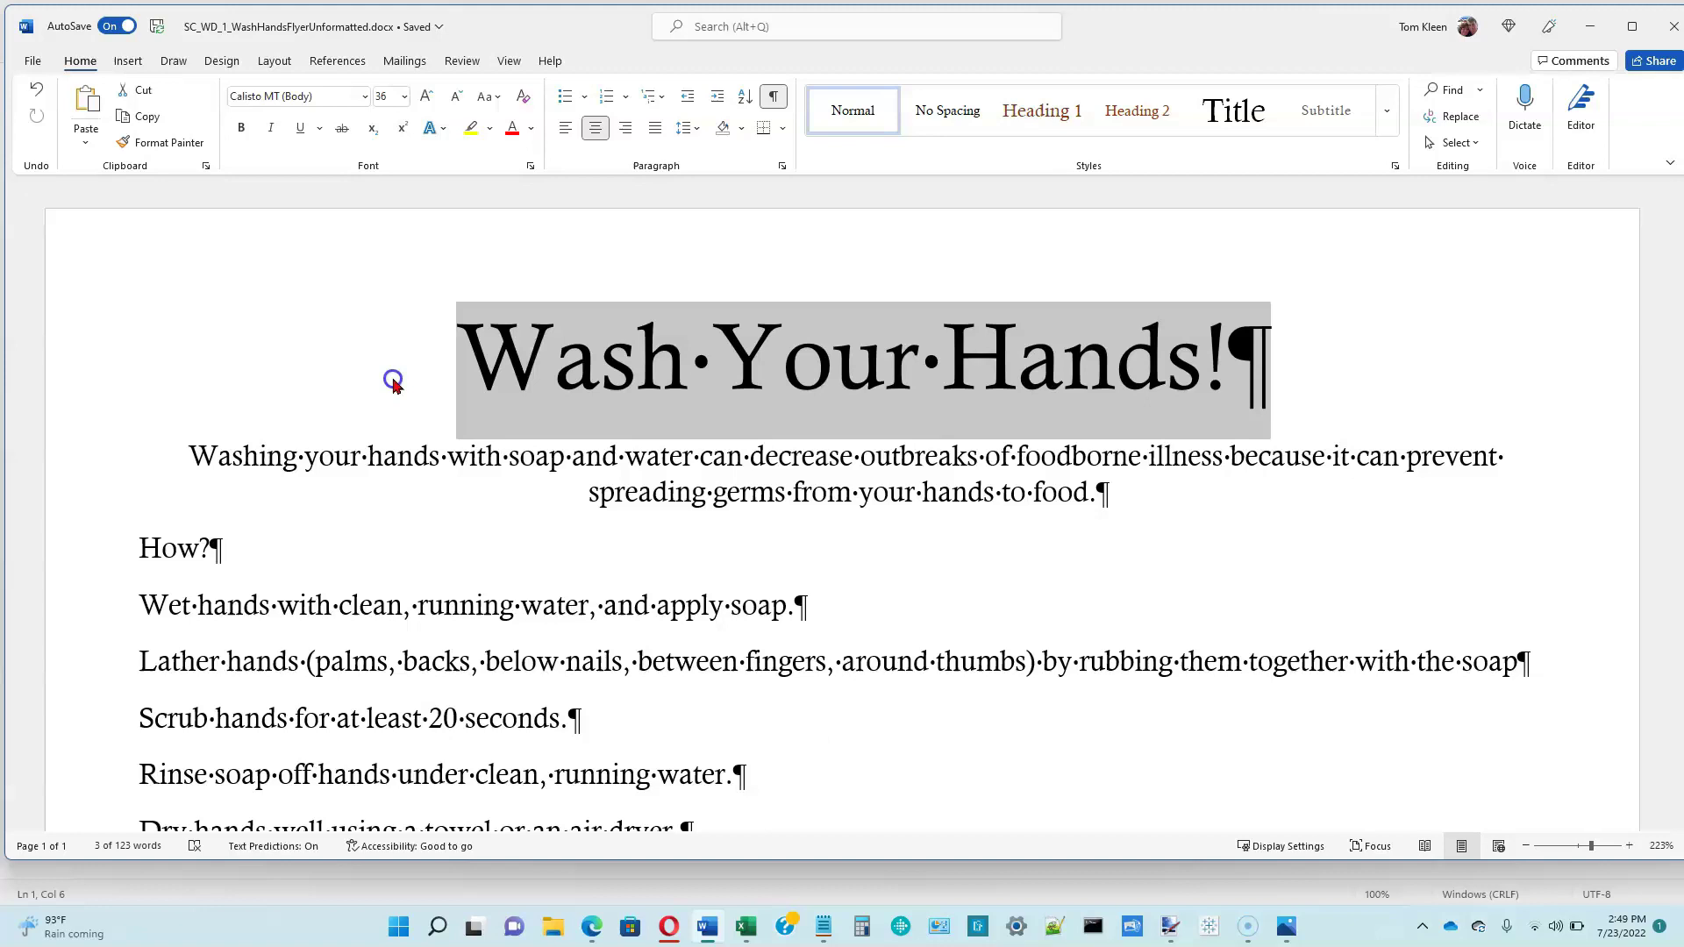
- Change the selected title's font to Rockwell Extra Bold
click(364, 97)
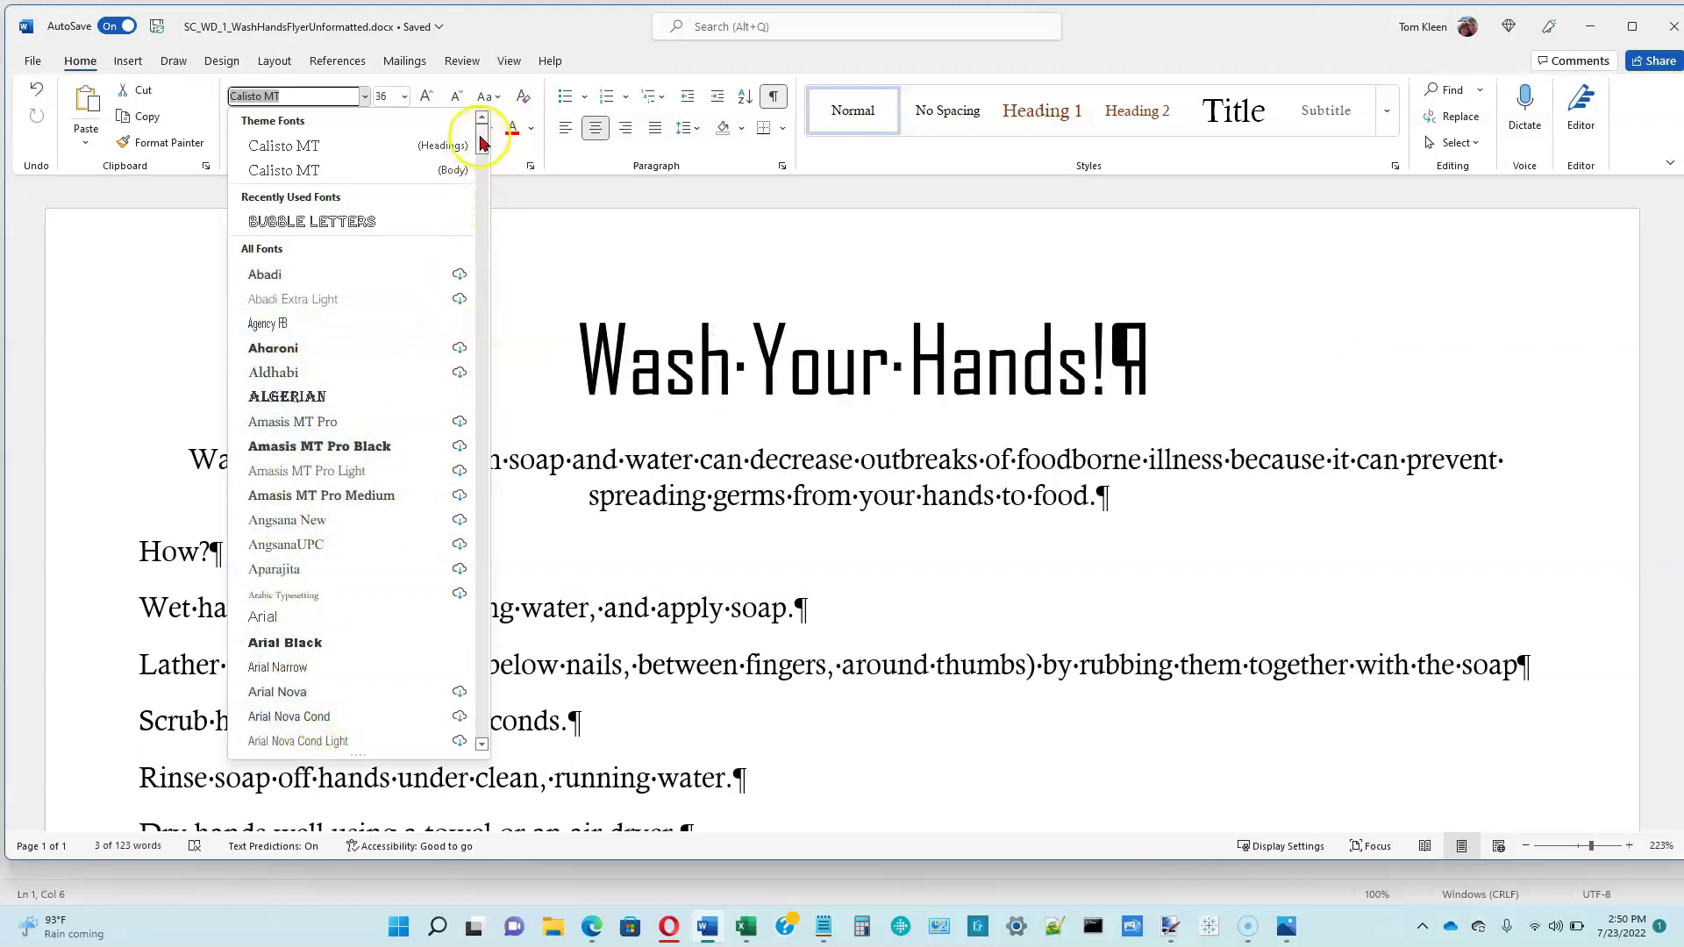
drag(482, 141, 478, 551)
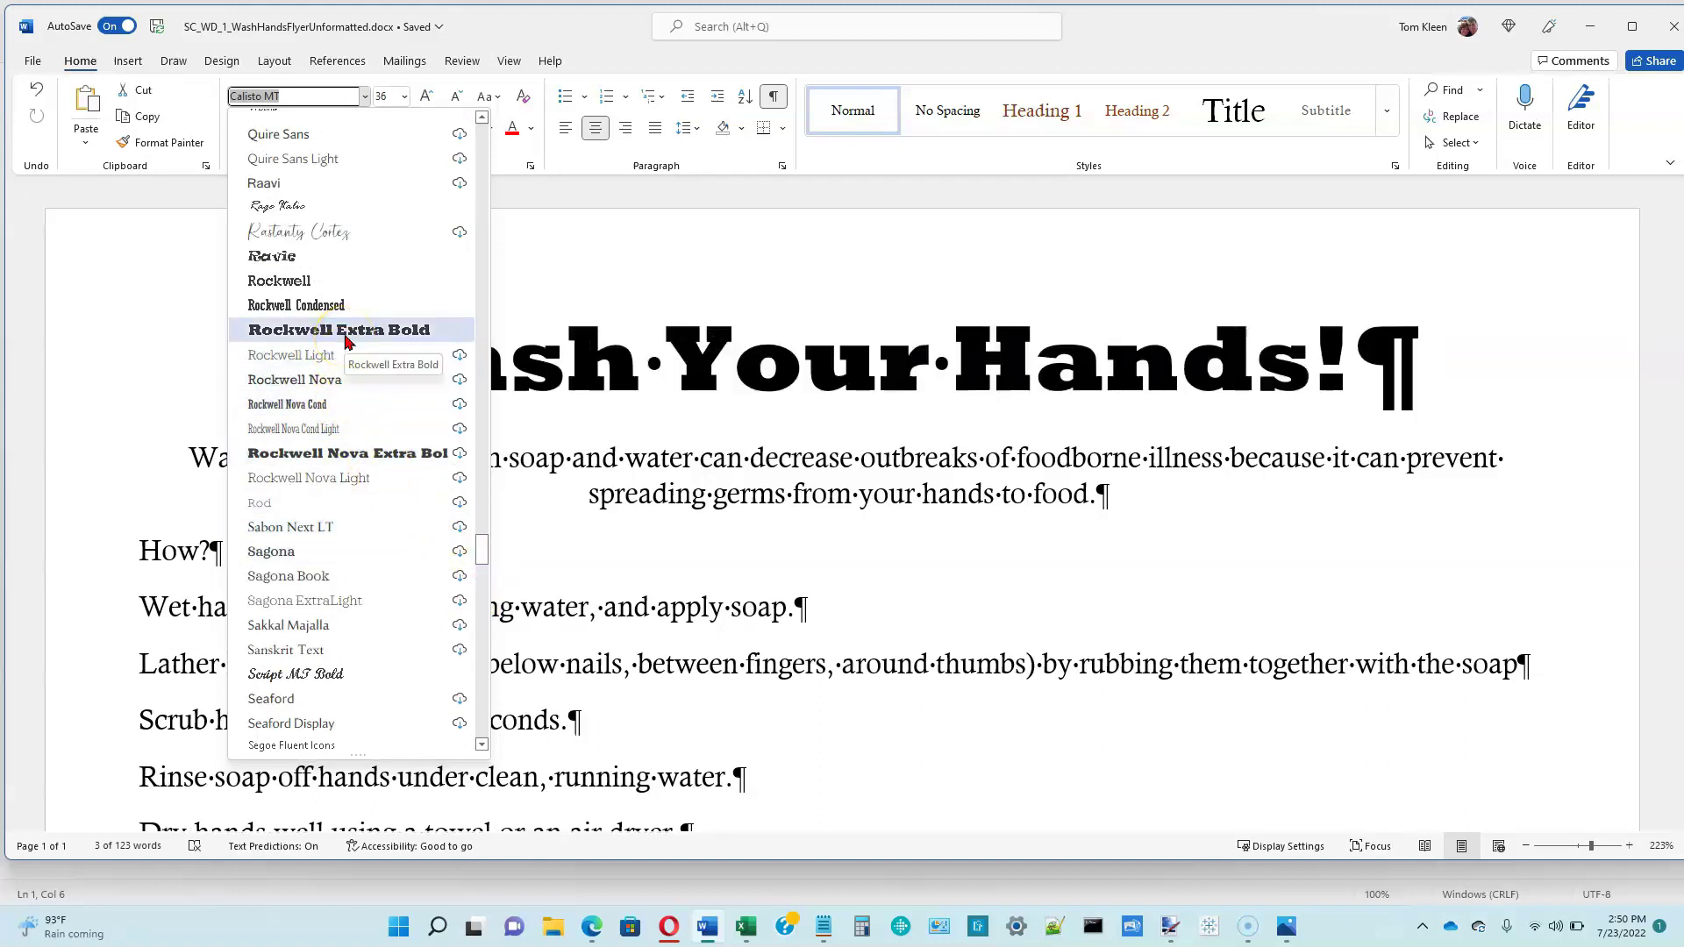
click(343, 331)
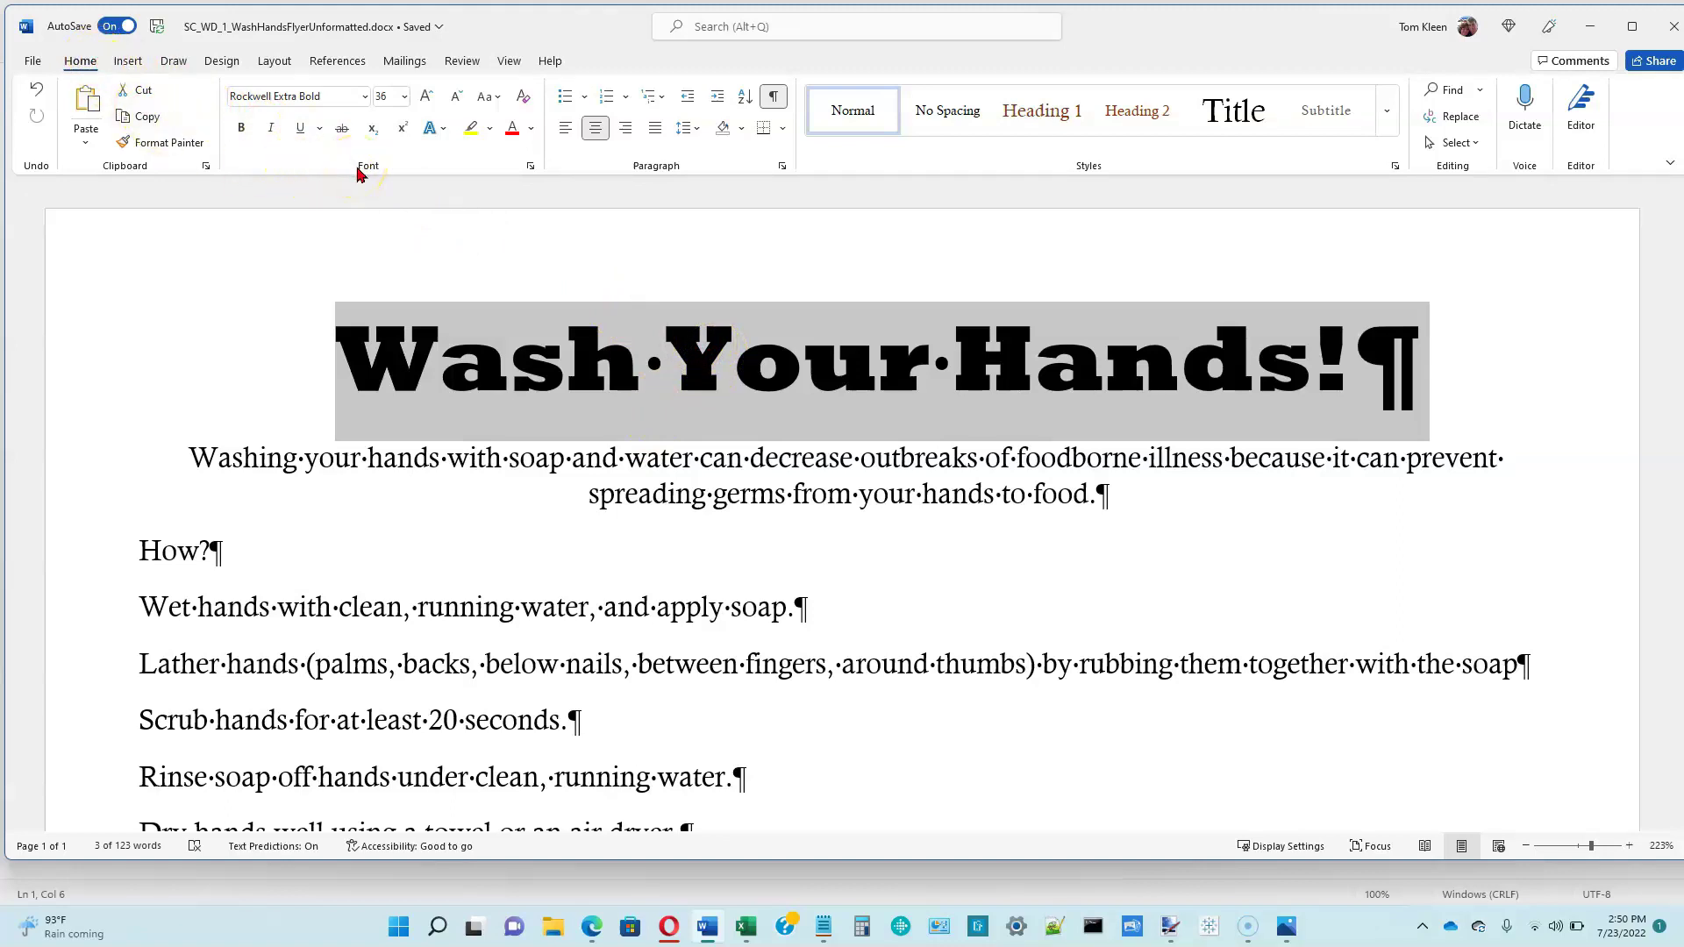
- Apply UPPERCASE case so the title reads 'WASH YOUR HANDS!'
click(496, 99)
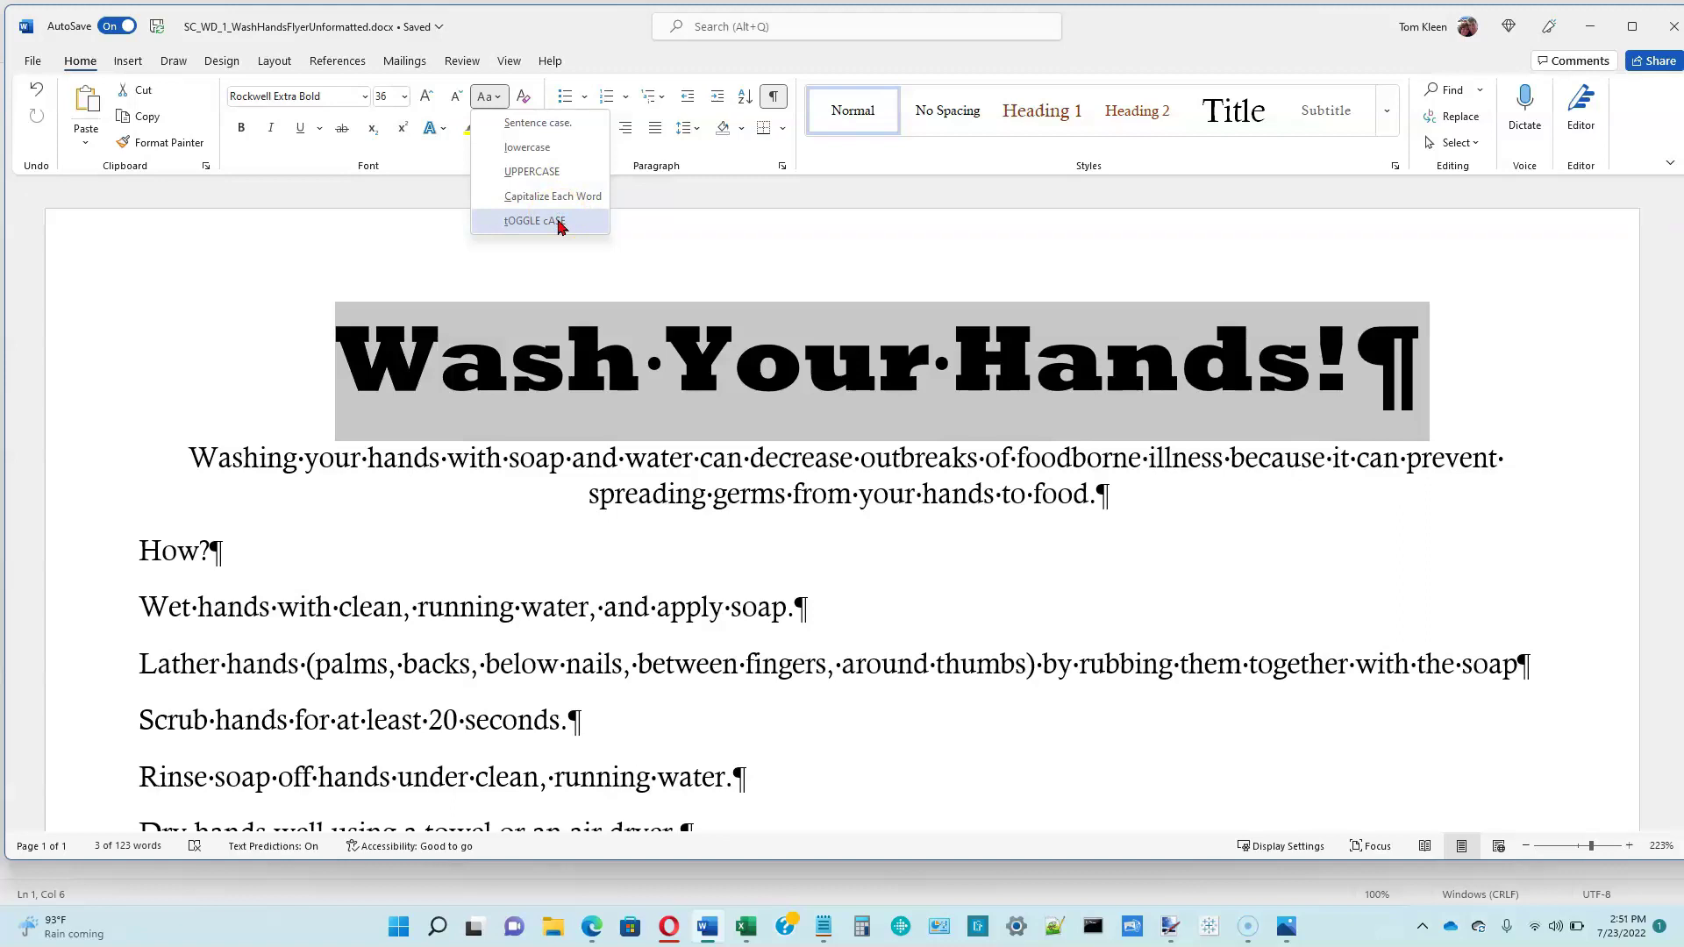
click(539, 172)
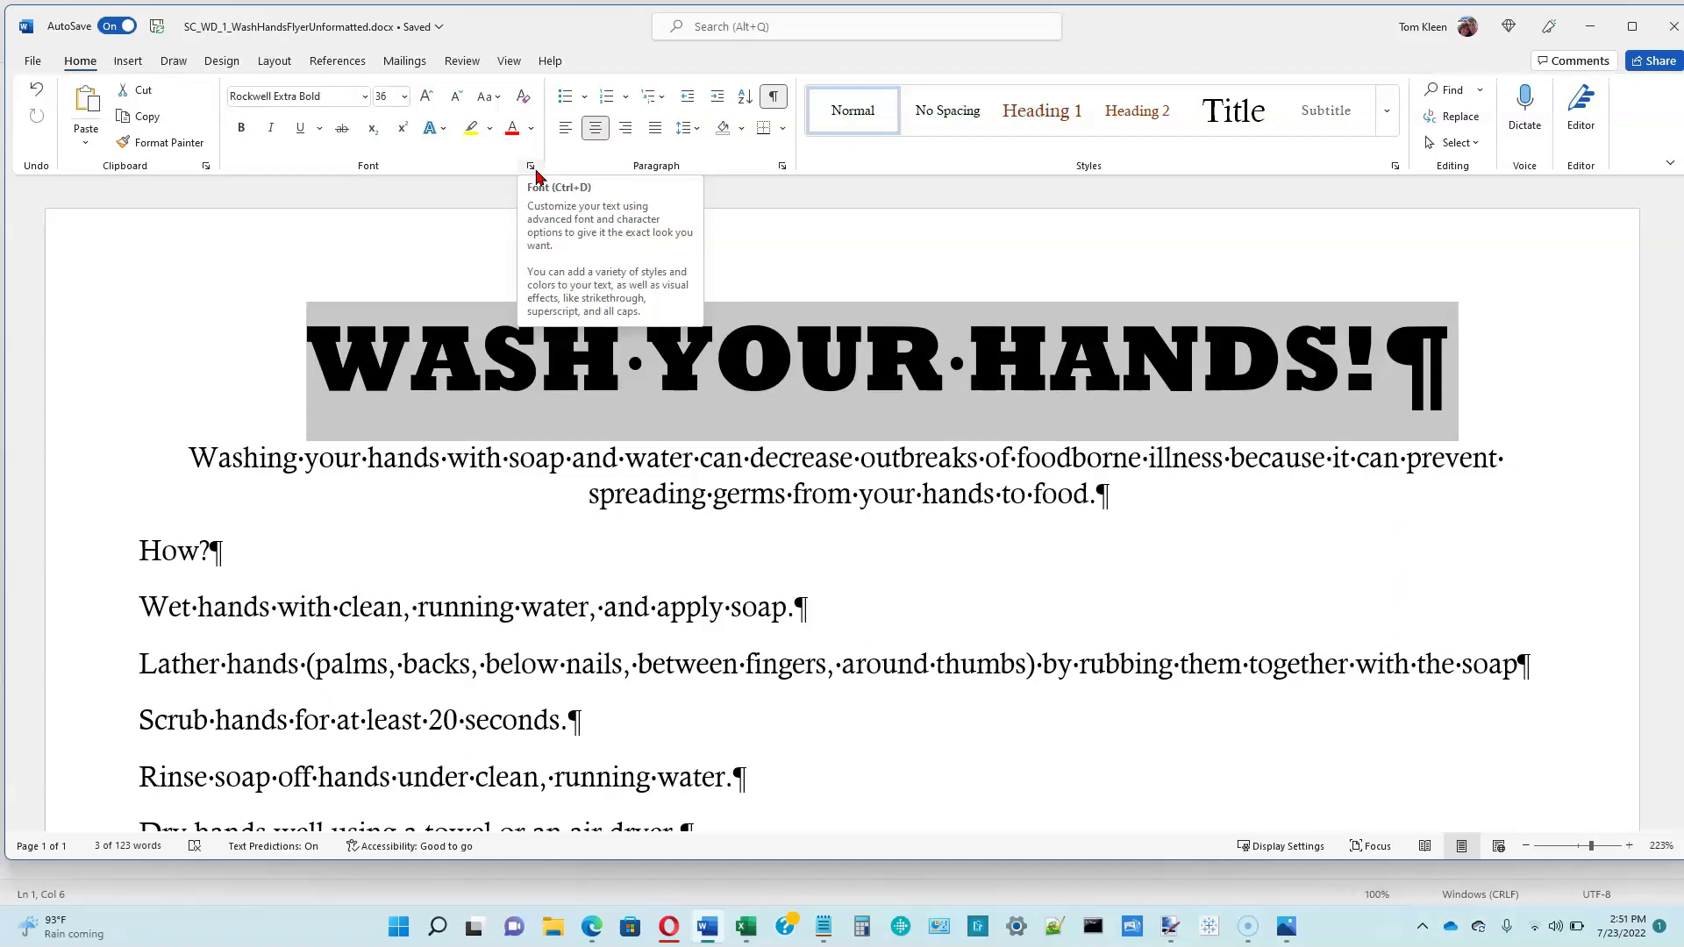
- Apply the Fill: White, Outline: Brown, Glow: Brown text effect to the title
click(430, 128)
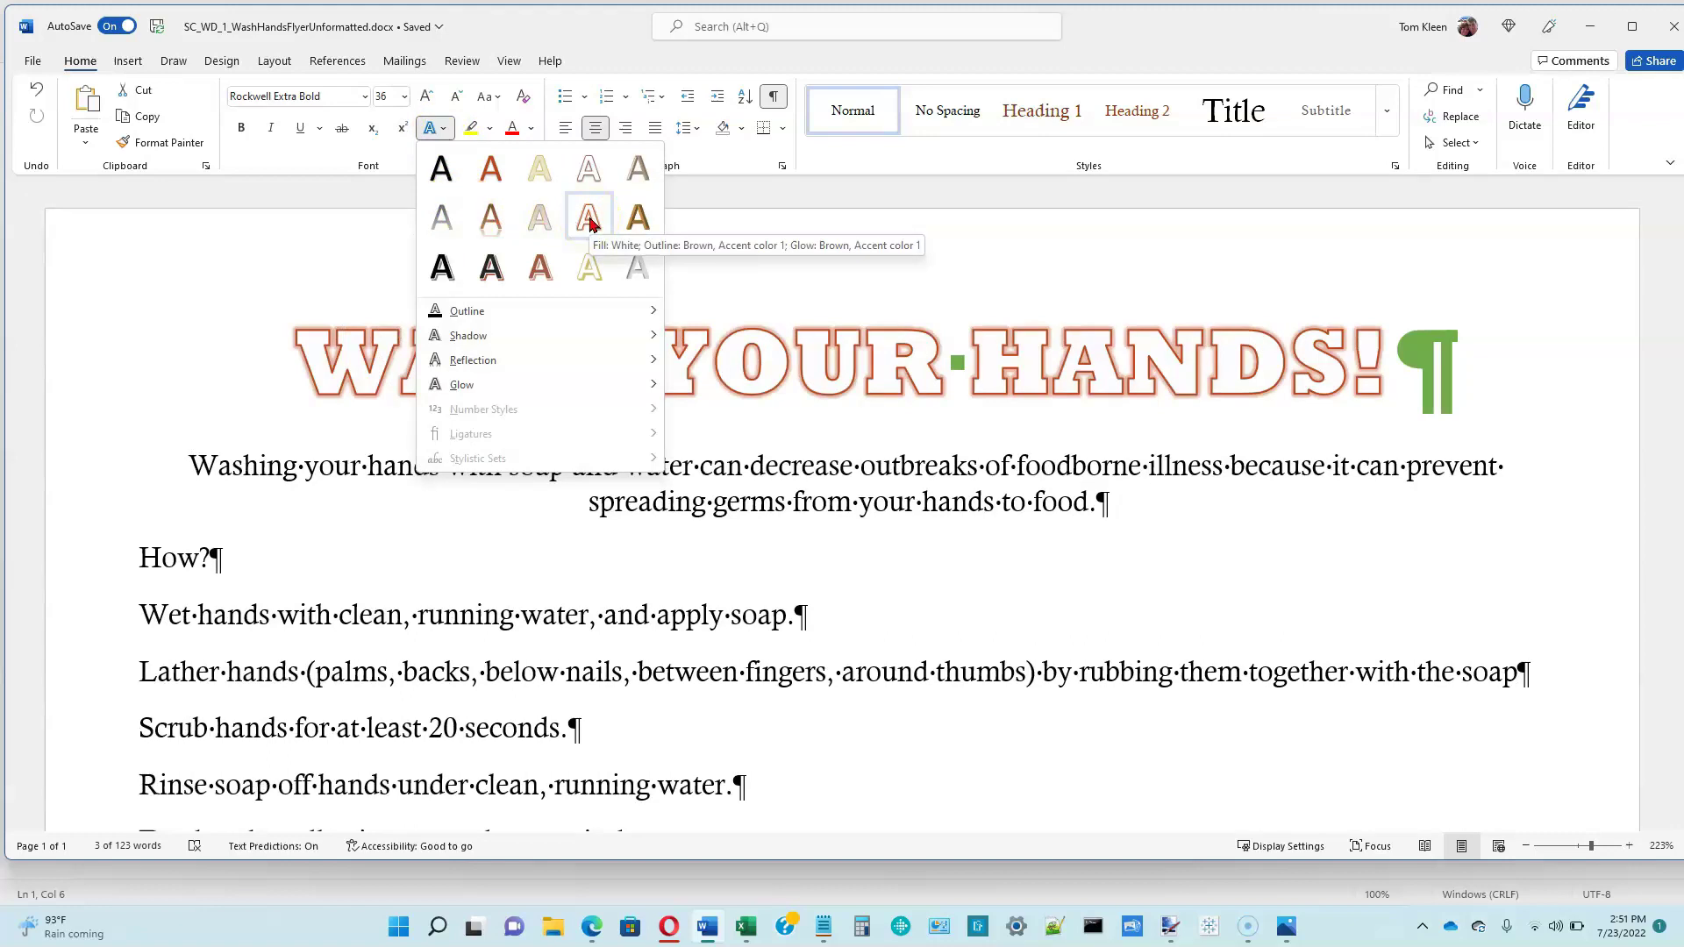
click(589, 224)
click(589, 225)
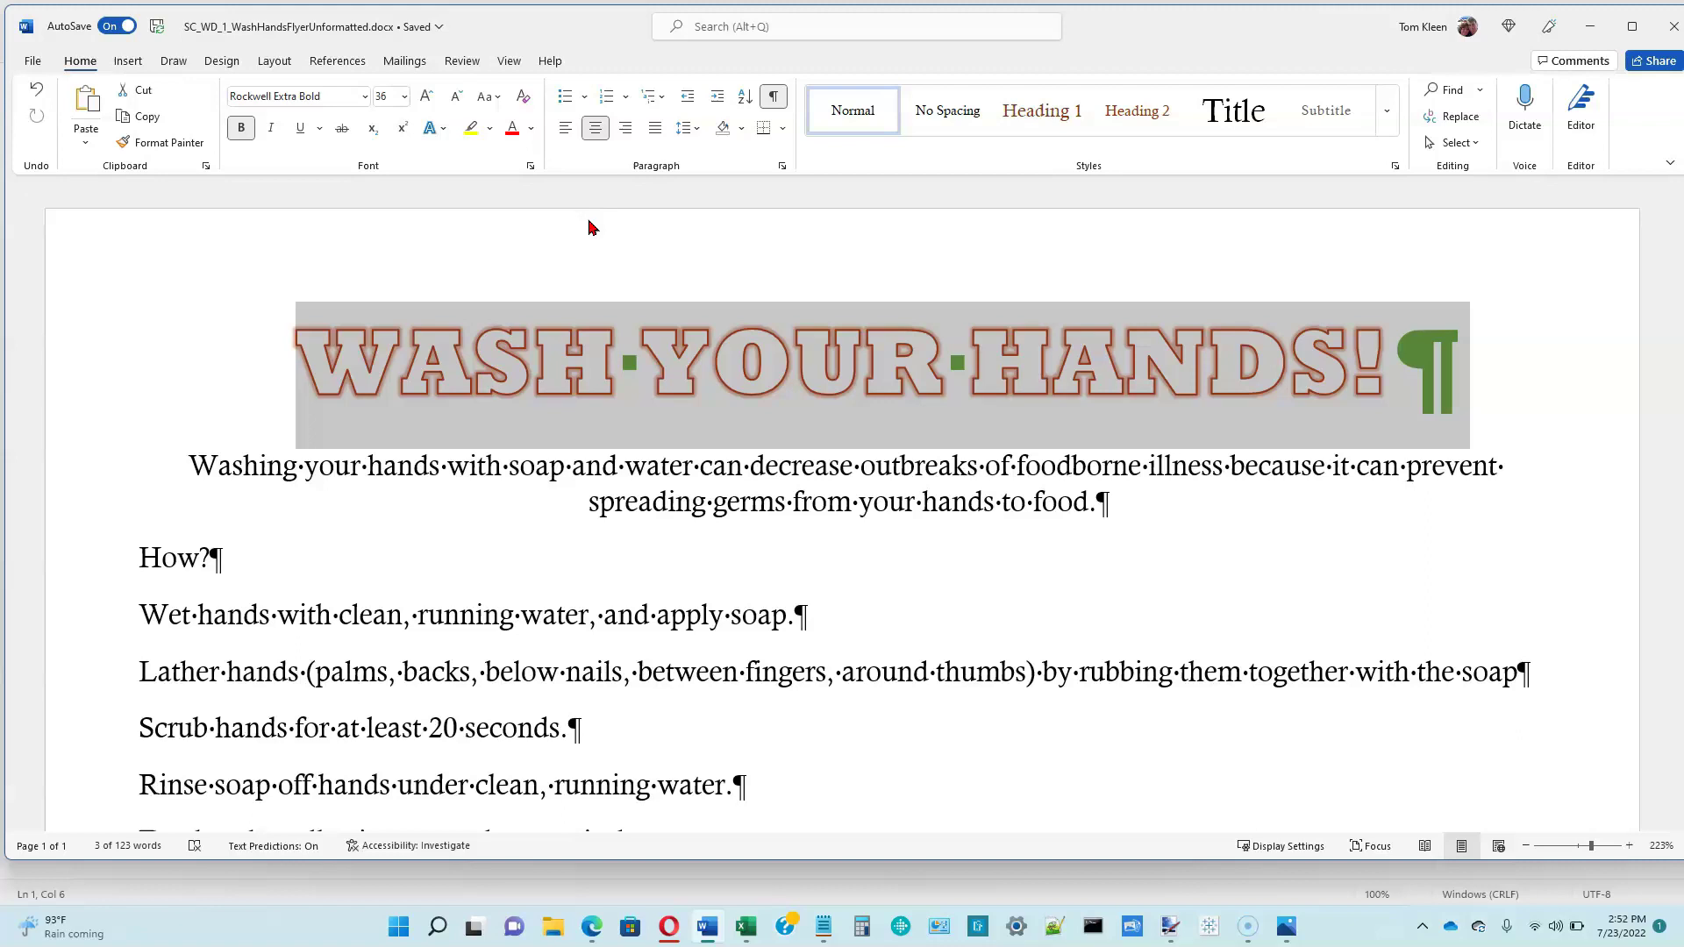
- Deselect the title to check the effect, then place the insertion point back in it
click(202, 470)
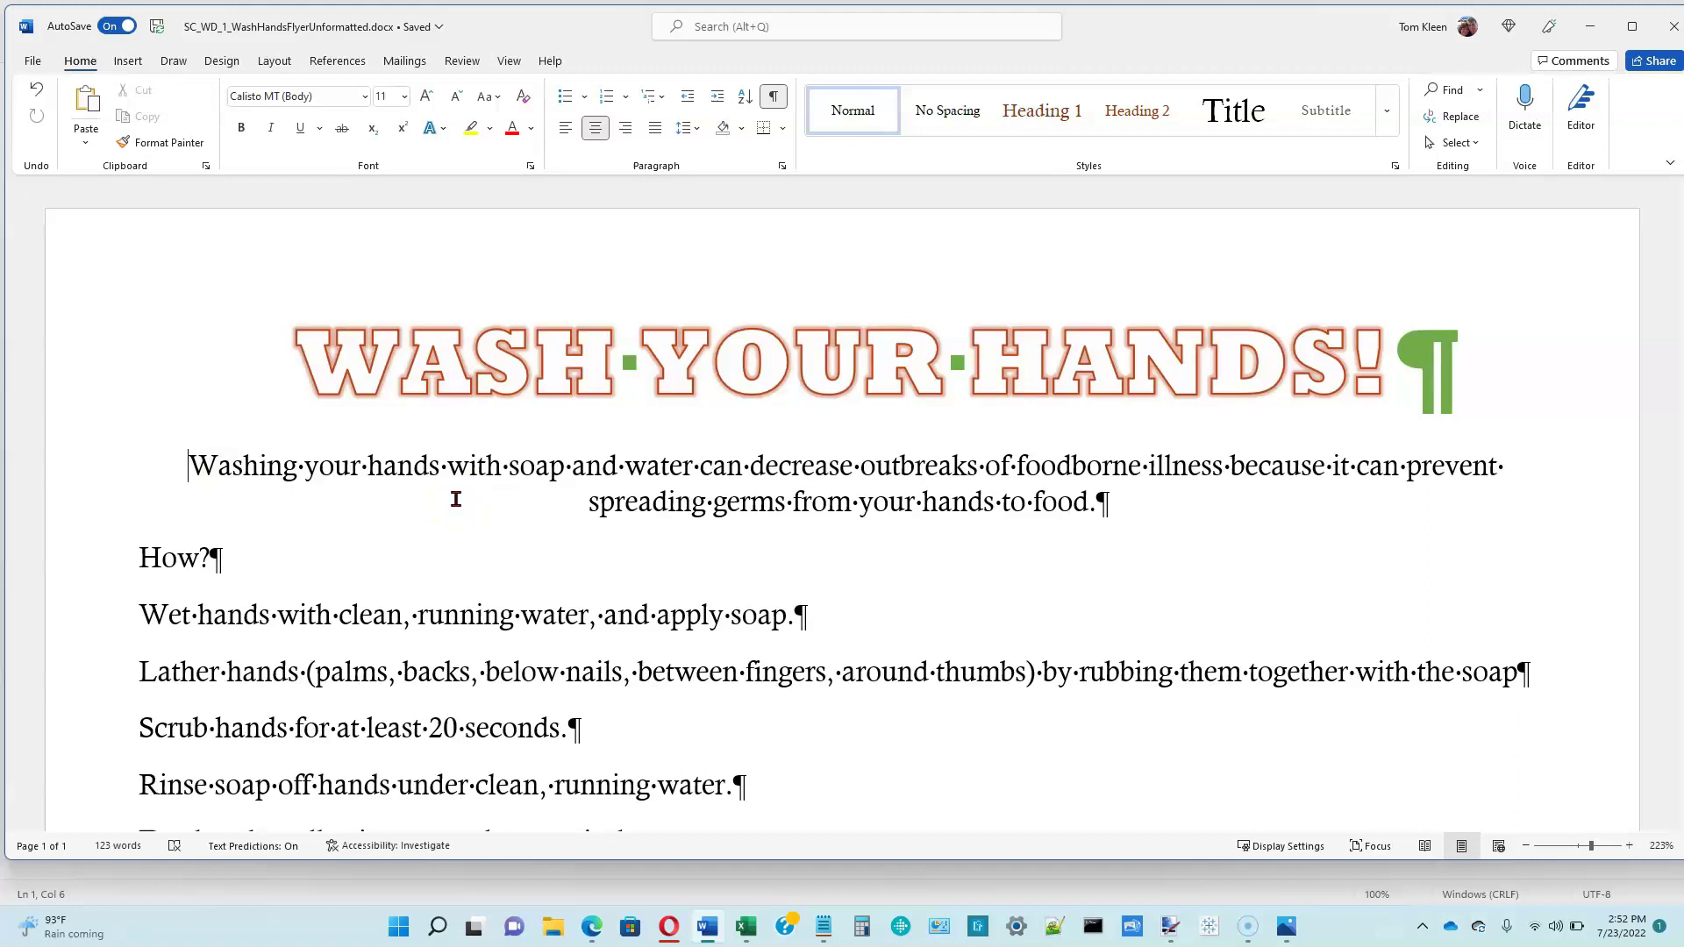
click(465, 479)
click(549, 399)
click(618, 373)
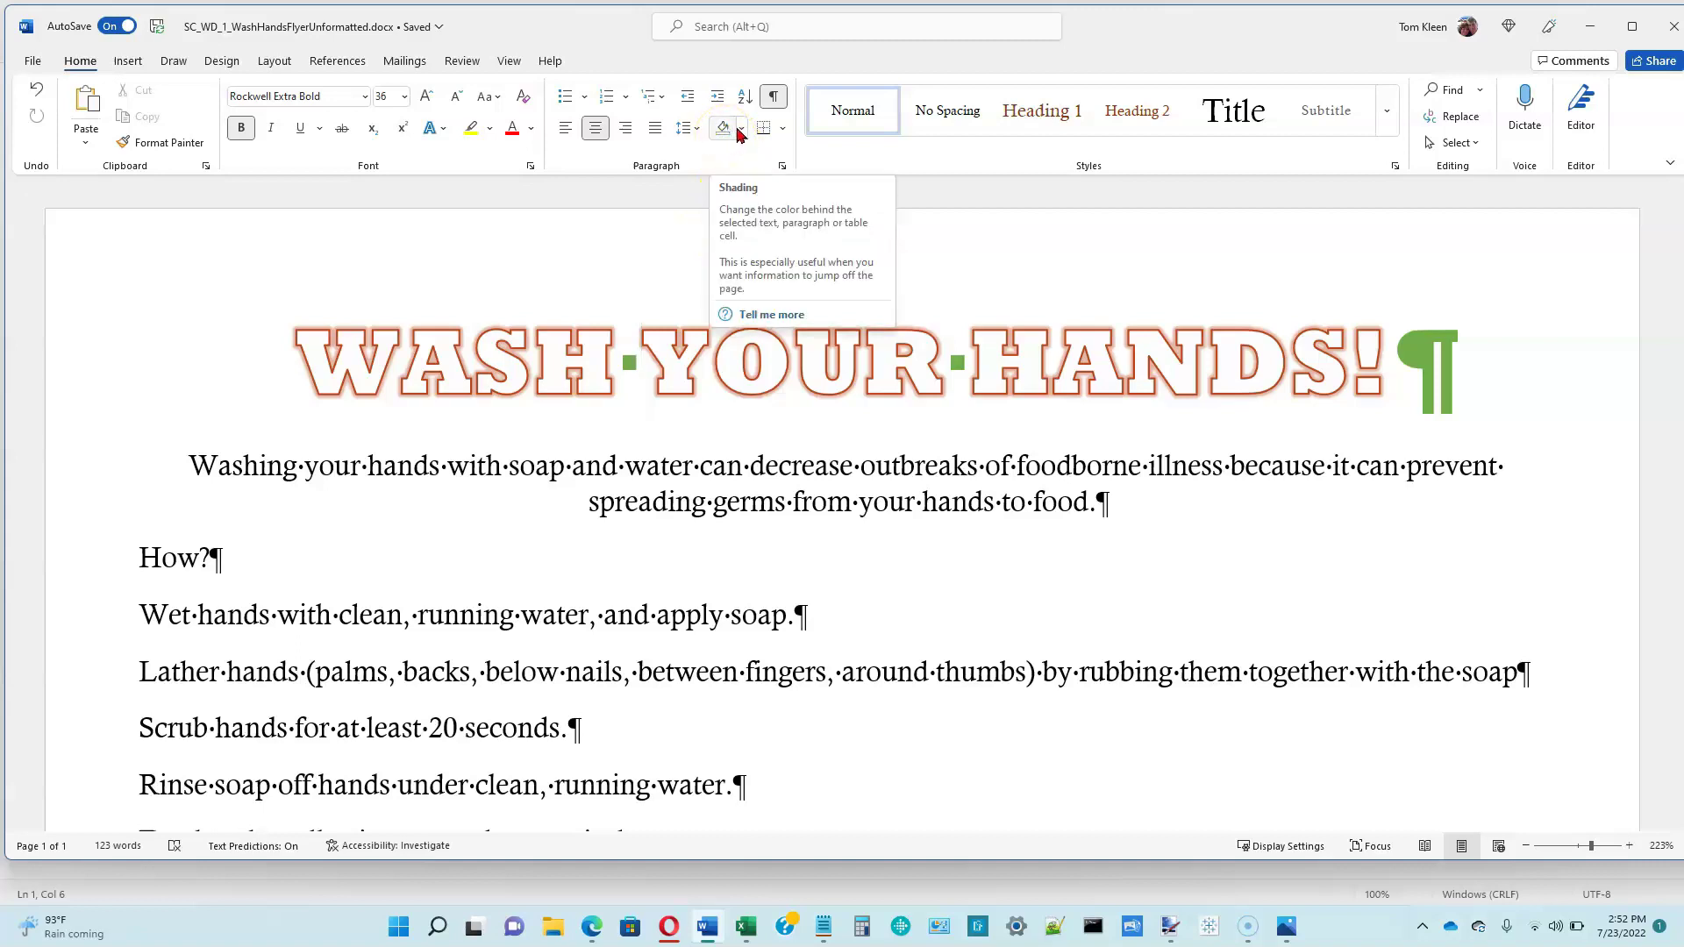
- Give the title paragraph tan theme-colour shading across the page width
click(743, 129)
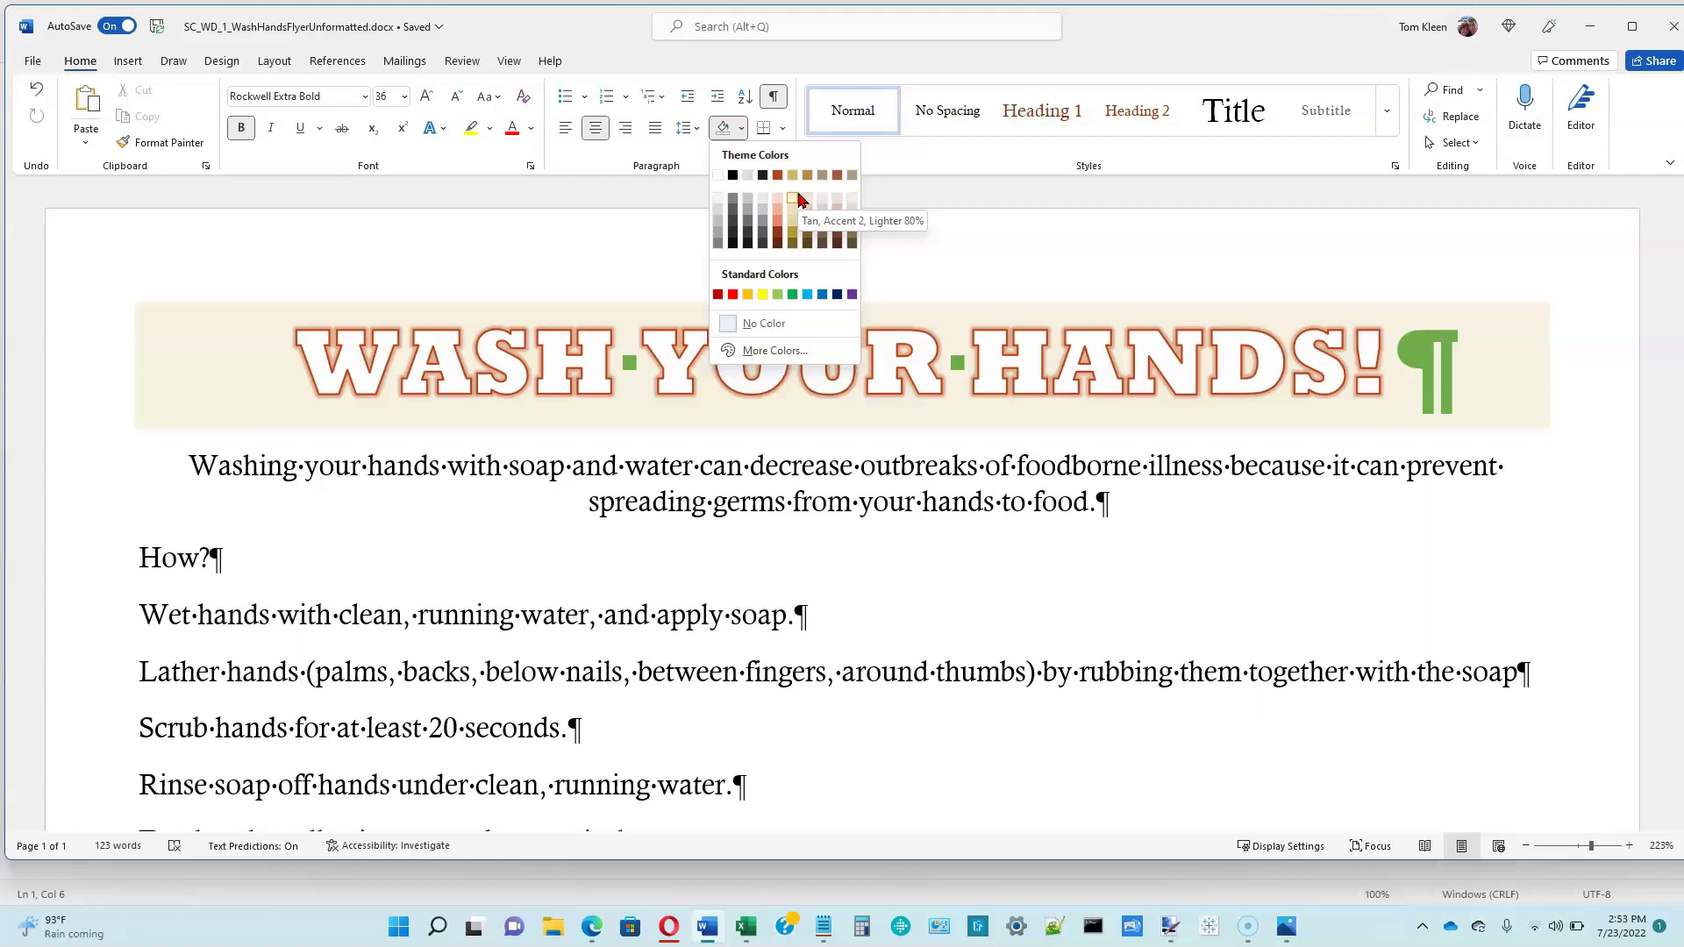
click(724, 201)
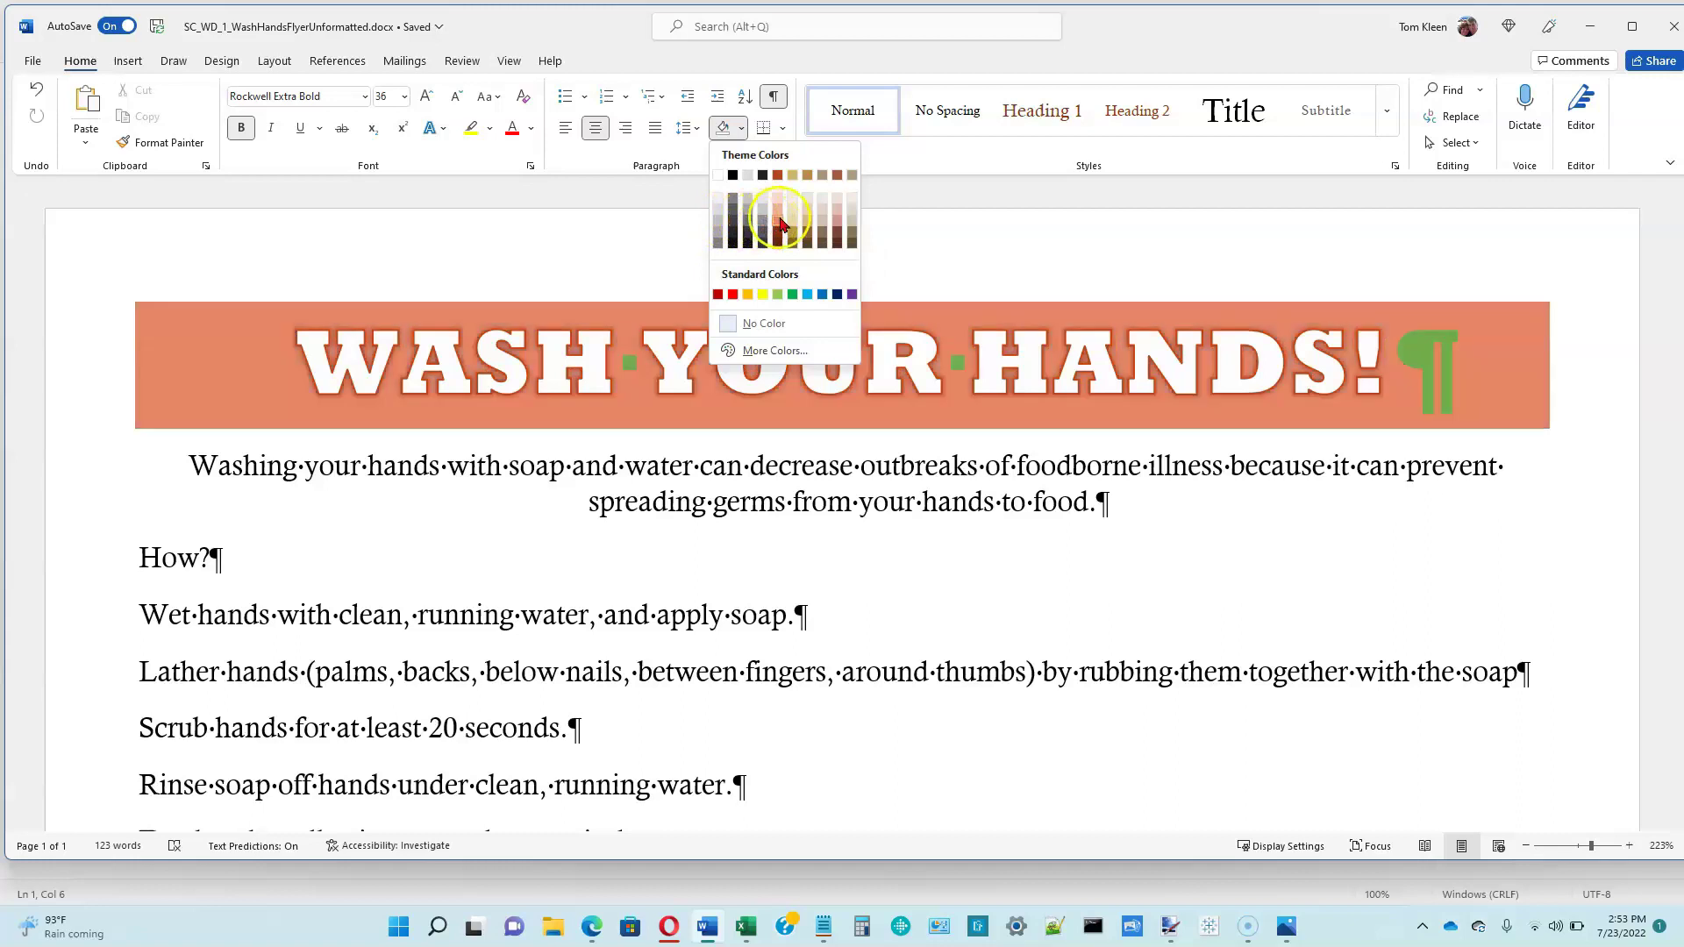
click(827, 228)
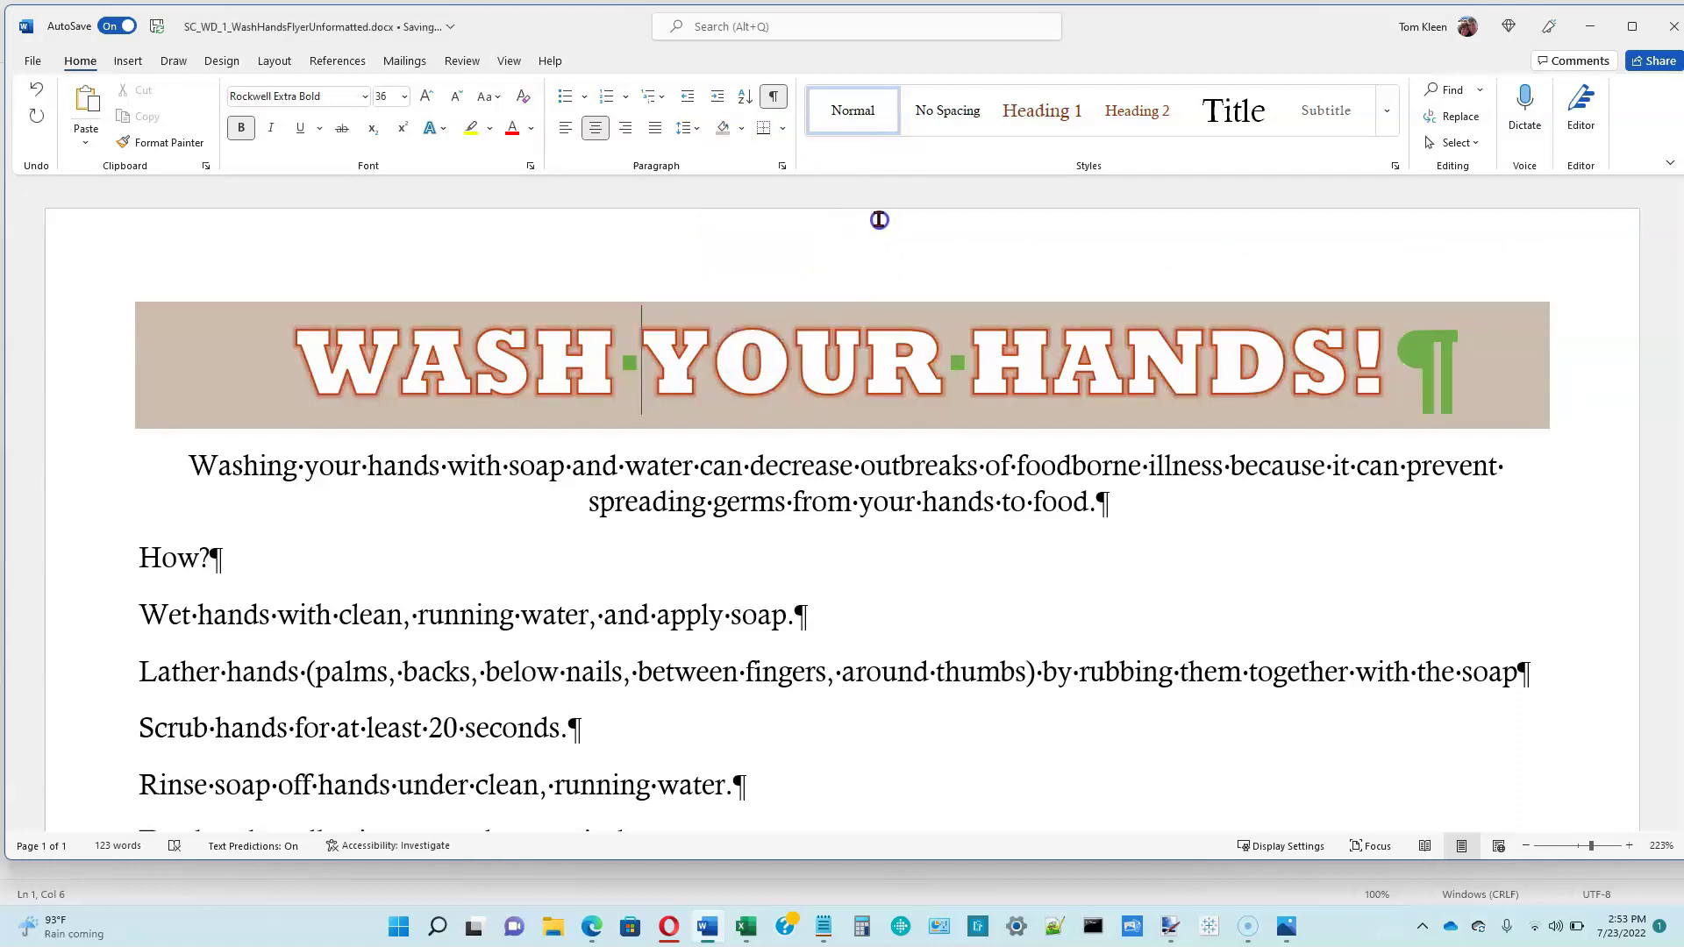